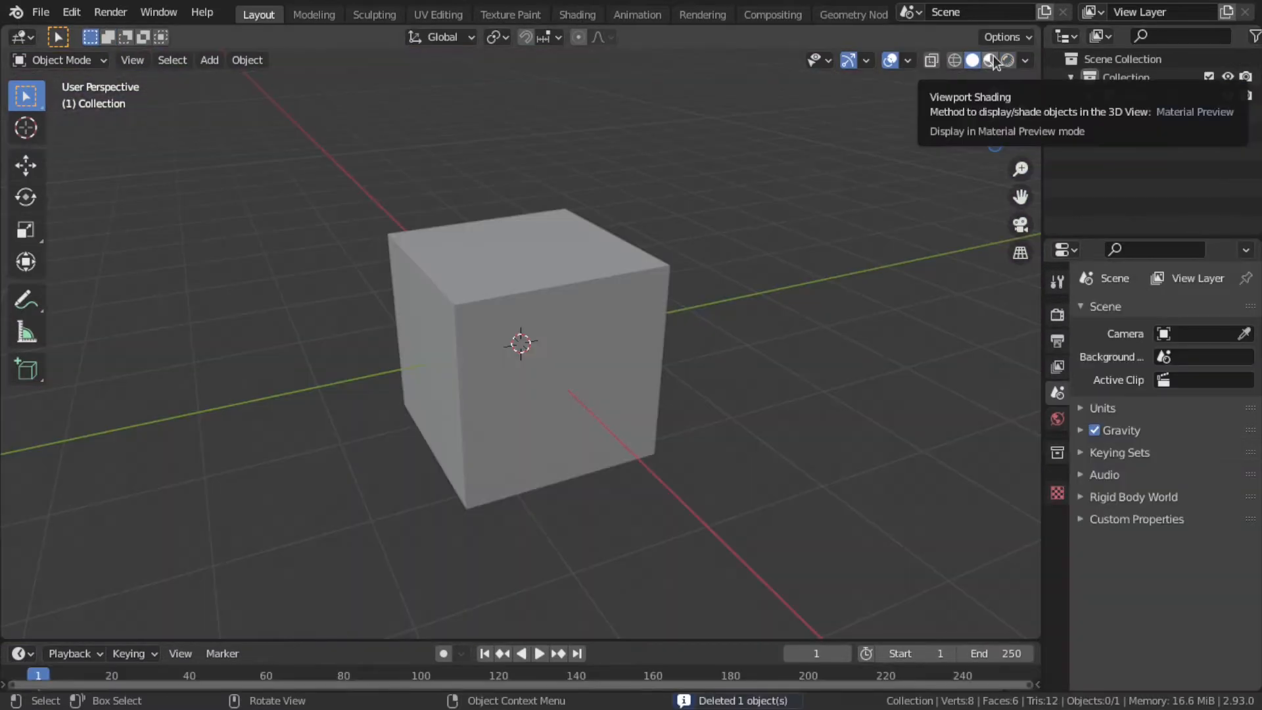
Show the scene in Material Preview shading, widen the properties area, and set the cube material's base color to red.
click(990, 60)
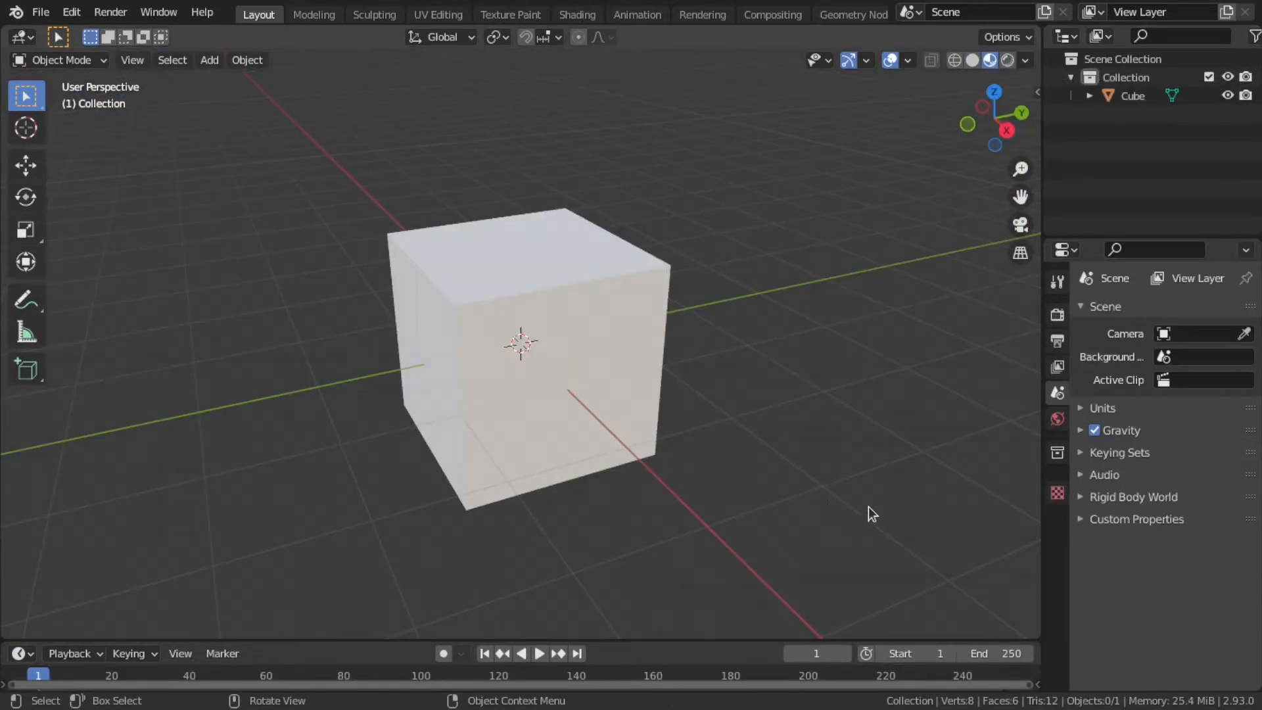
drag(1037, 570, 853, 577)
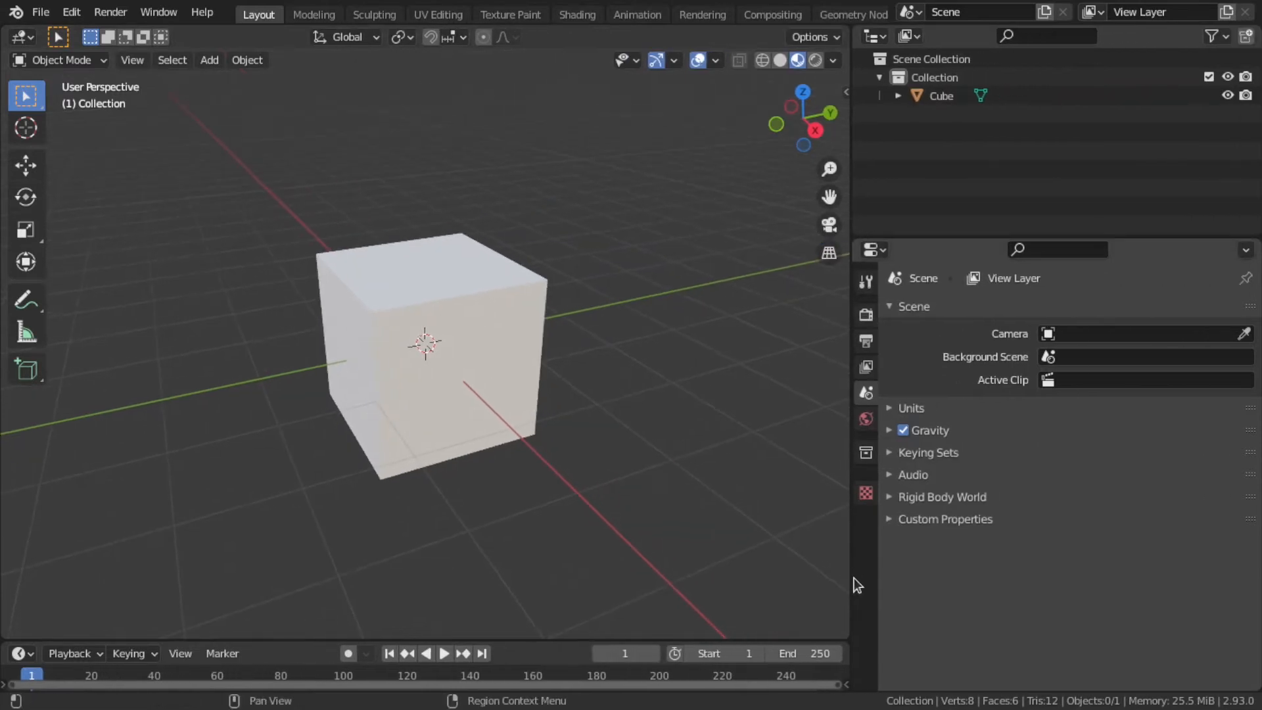
click(865, 640)
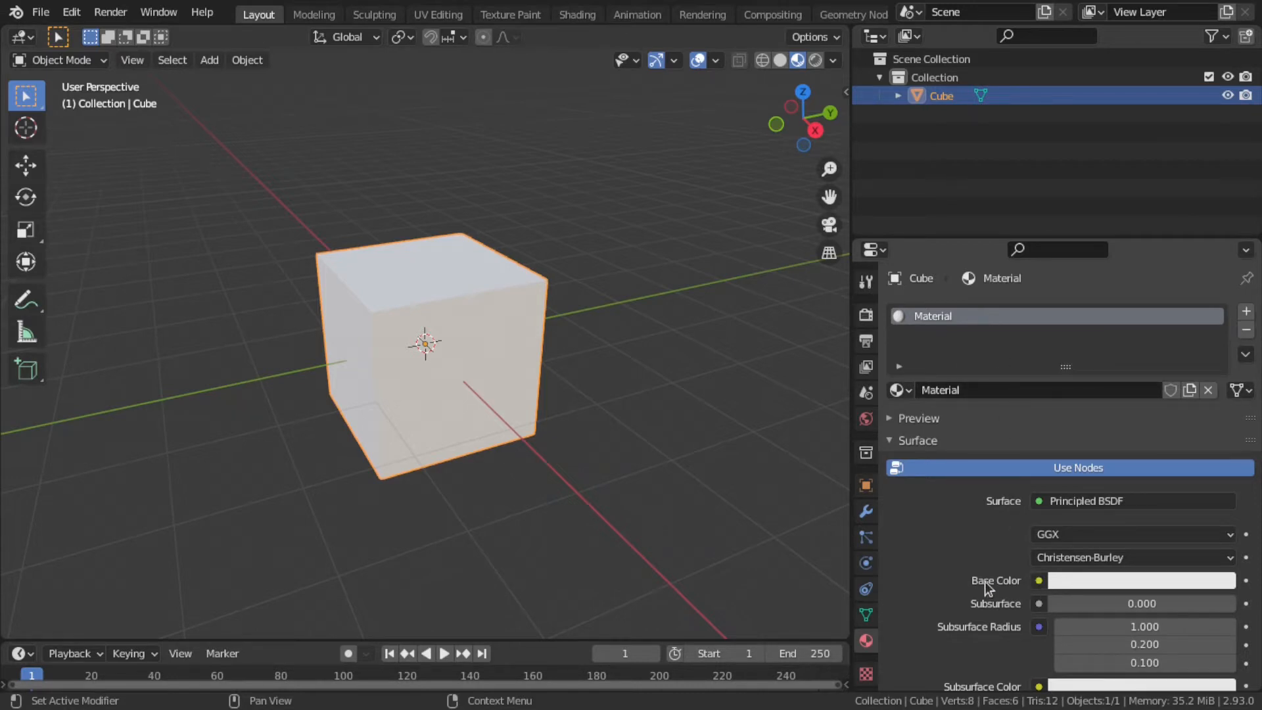
click(1085, 583)
mouse_move(1170, 371)
mouse_down()
mouse_move(1178, 419)
mouse_move(1083, 401)
mouse_move(1131, 354)
mouse_move(1190, 379)
mouse_move(1141, 429)
mouse_up()
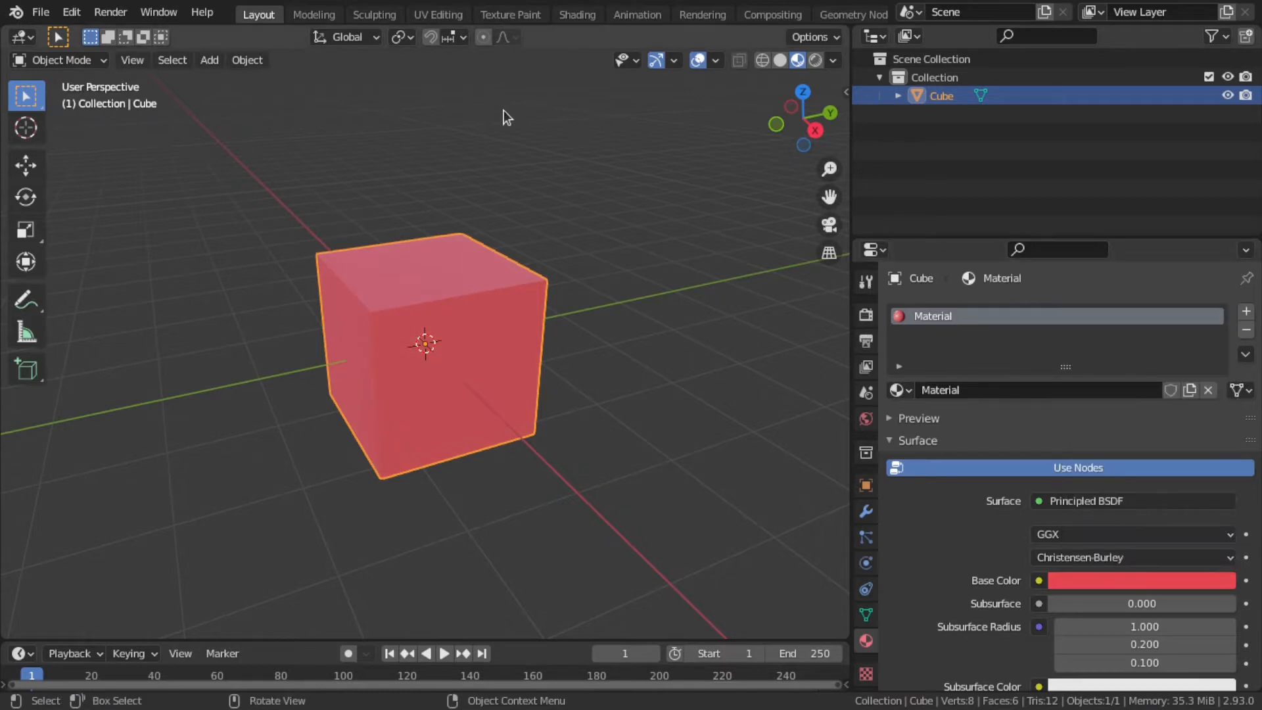
Examine the red material's node setup in the Shading workspace with an enlarged node editor, and return to the Layout workspace.
click(577, 15)
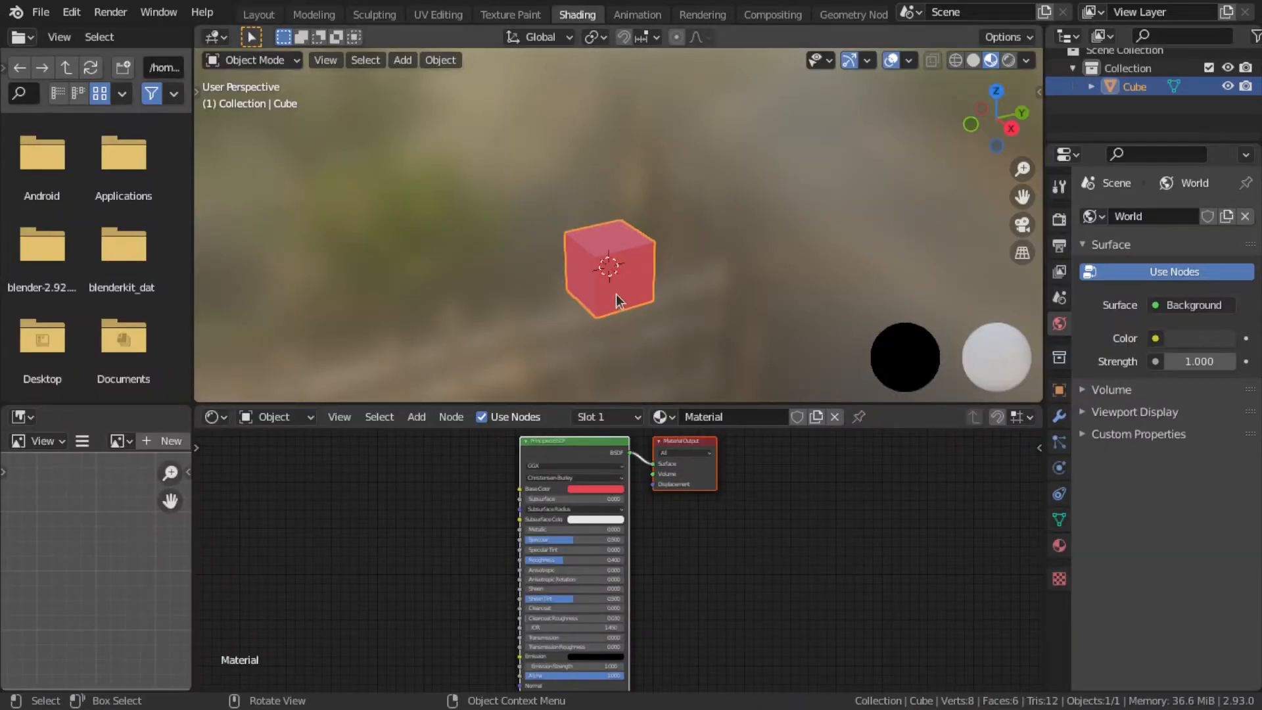
scroll(621, 297, up, 5)
shift+middle_drag(633, 280, 639, 137)
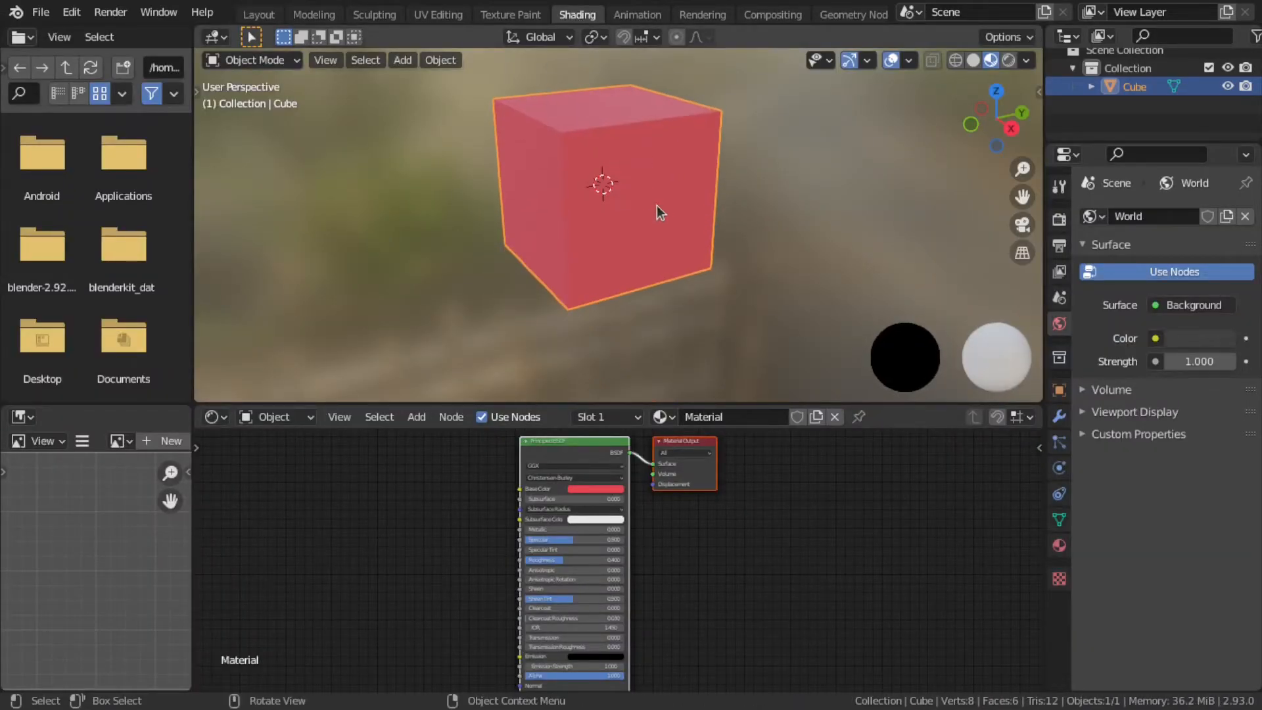
drag(735, 400, 732, 317)
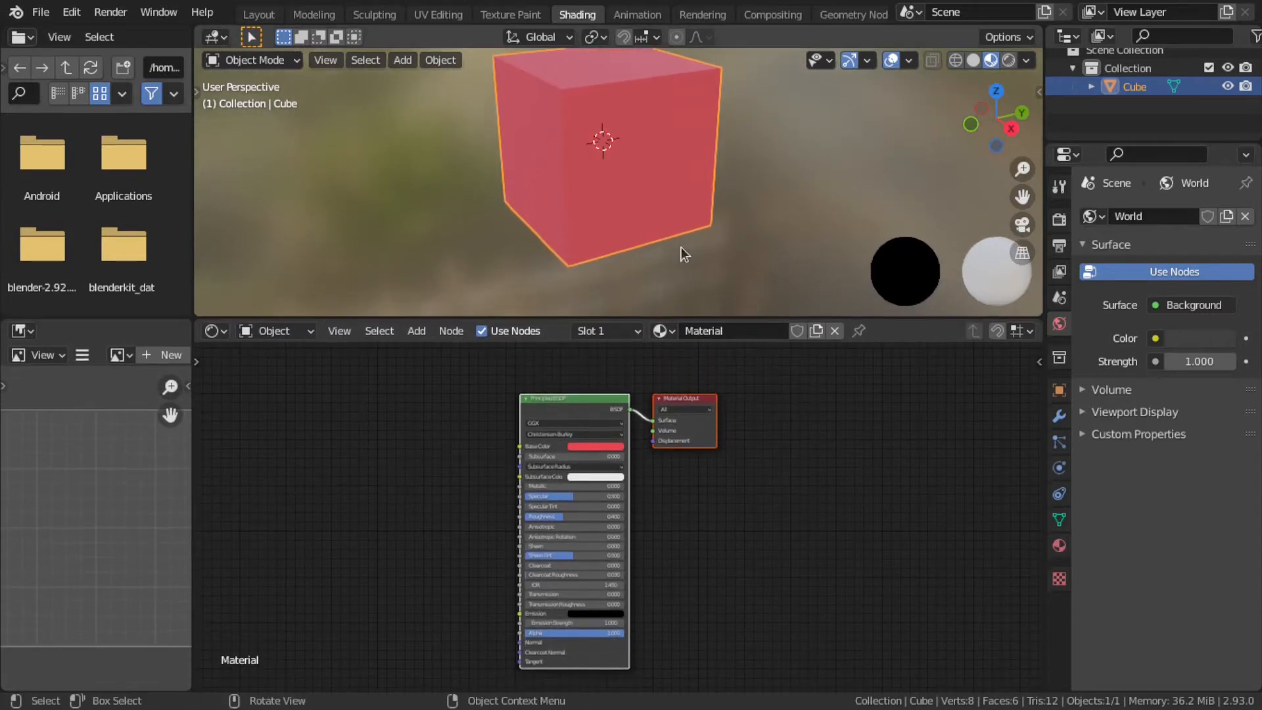
shift+middle_drag(720, 166, 723, 194)
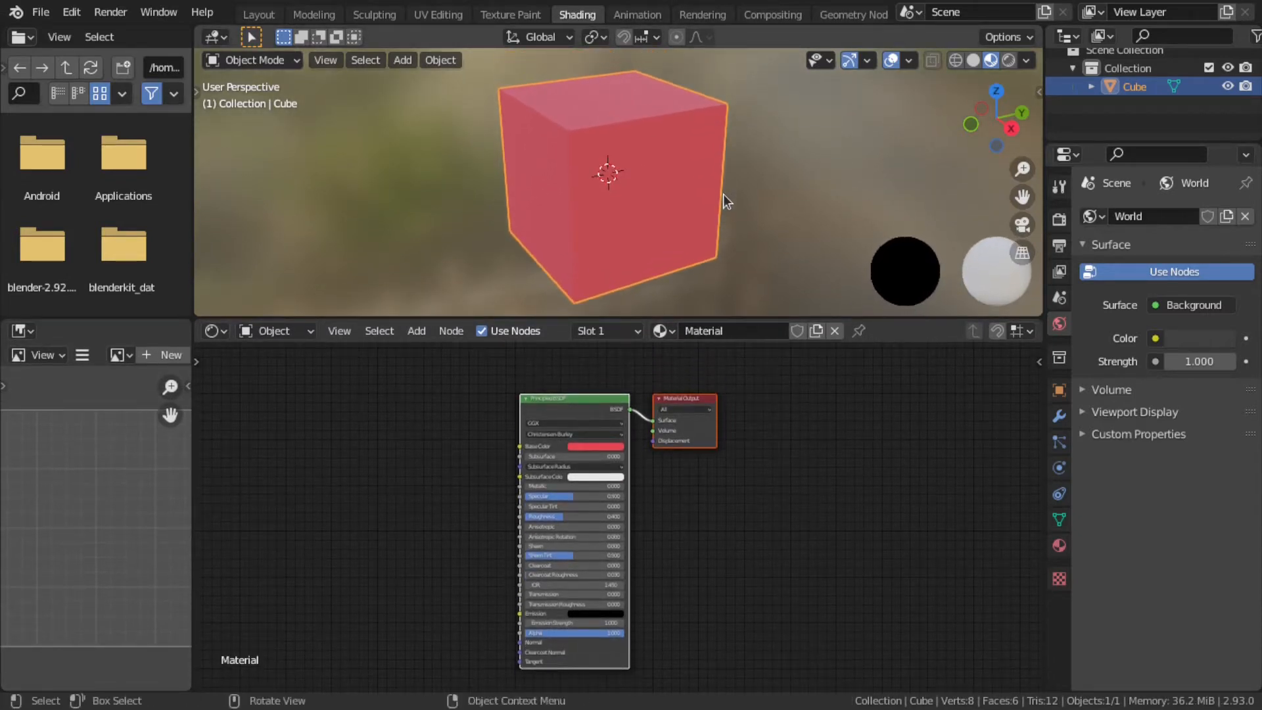
scroll(445, 484, up, 4)
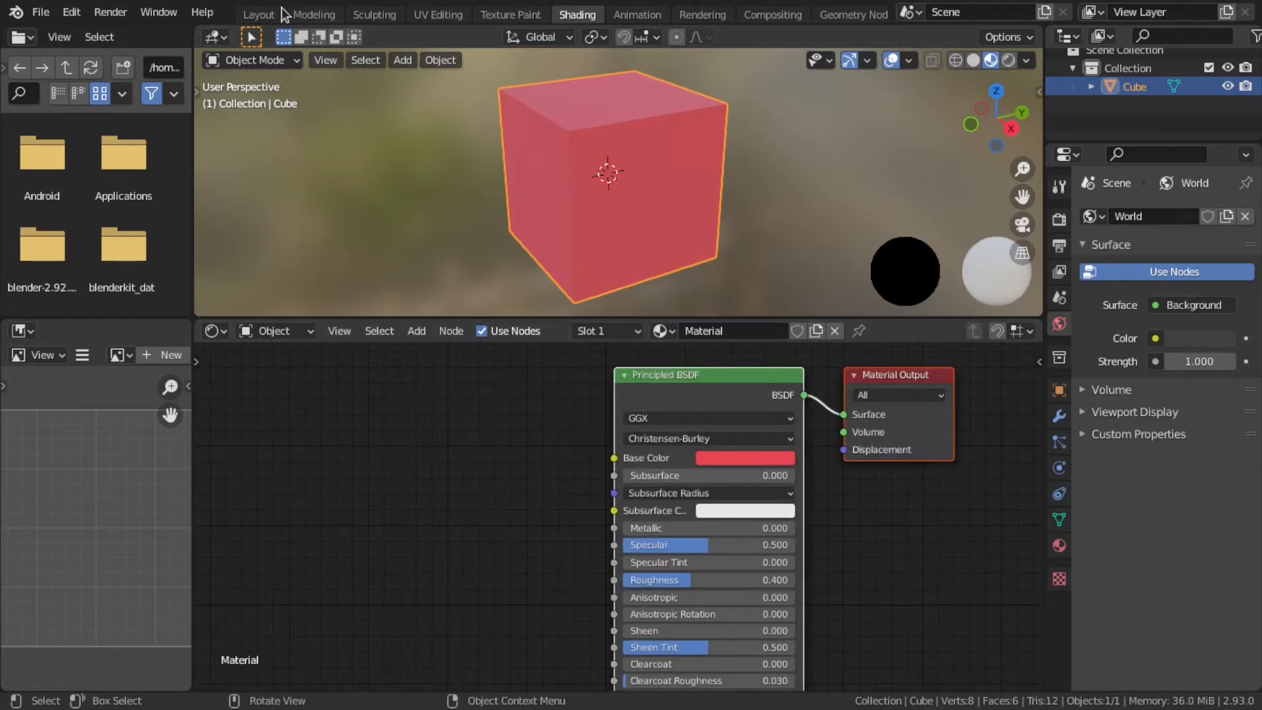
click(258, 14)
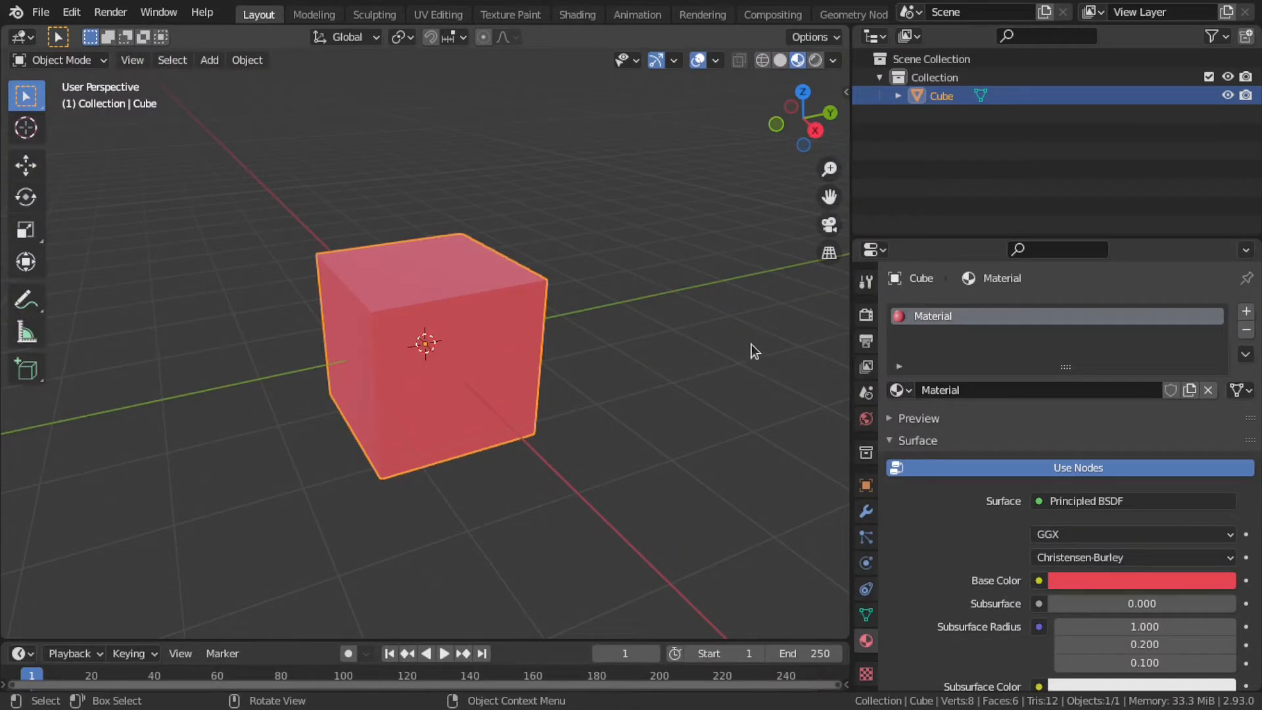
Add a second material slot to the cube and create a new material in it named Material_Blue.
click(1244, 311)
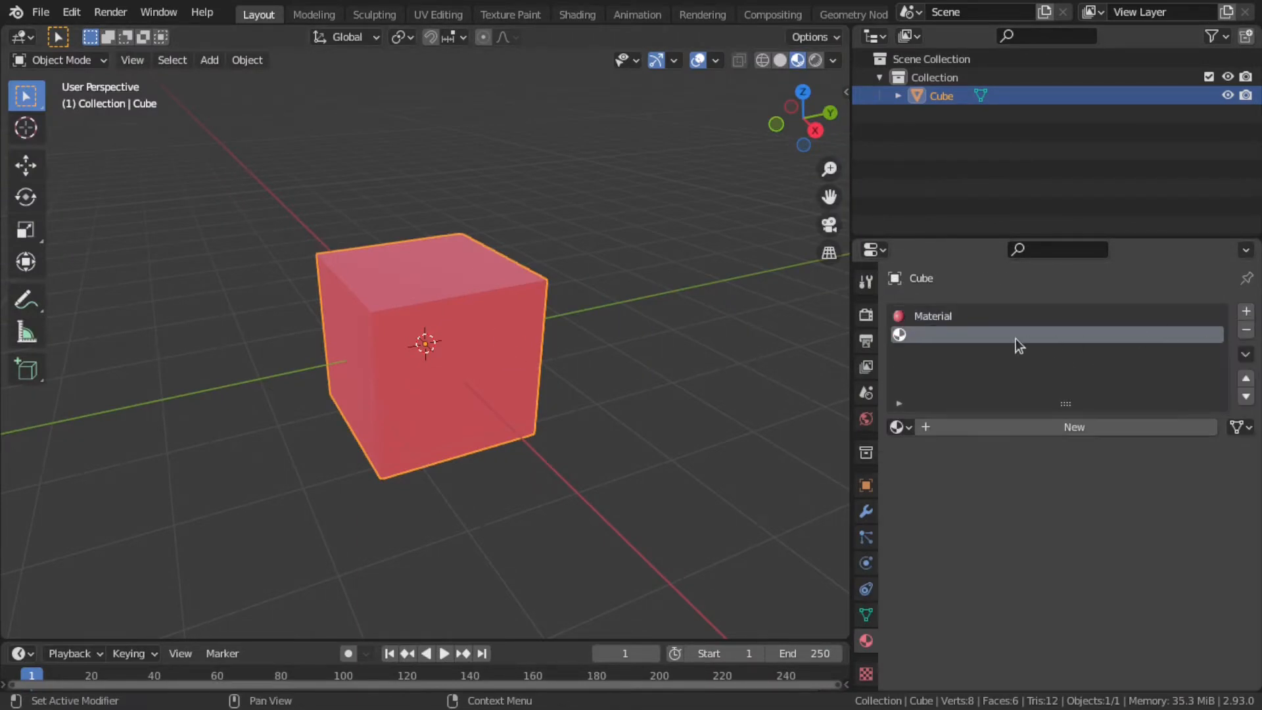
click(987, 426)
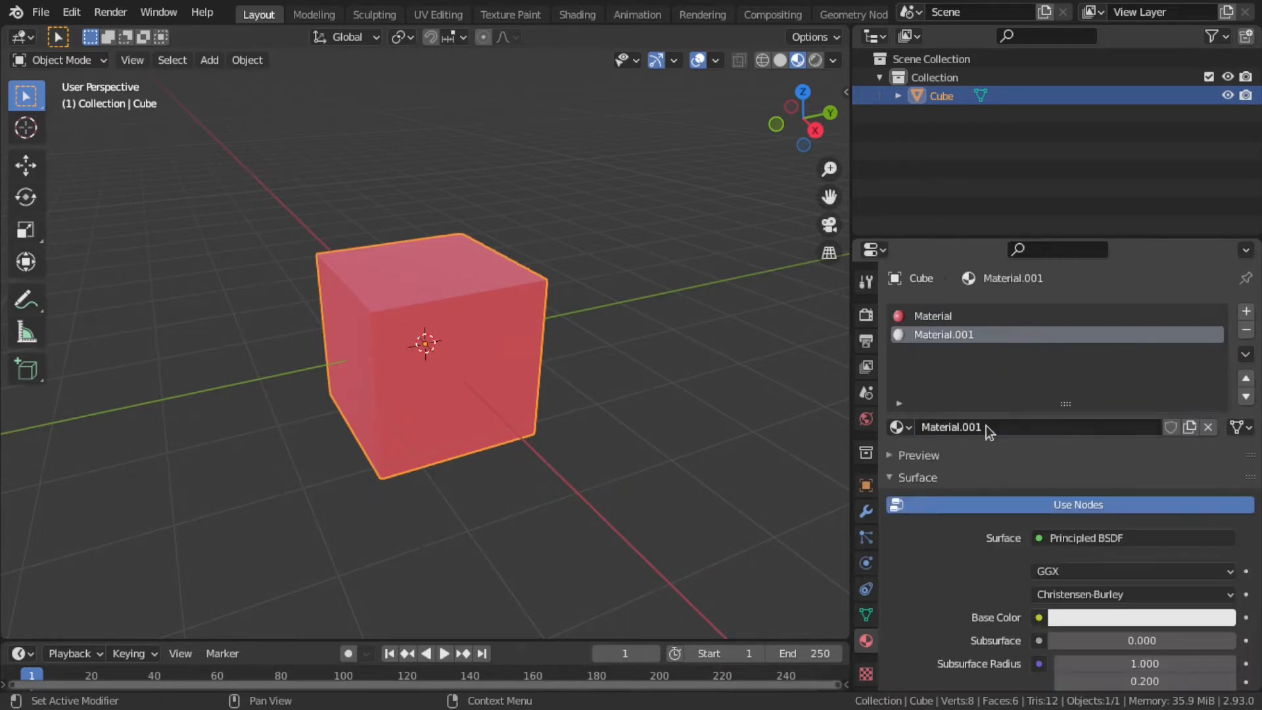
click(995, 428)
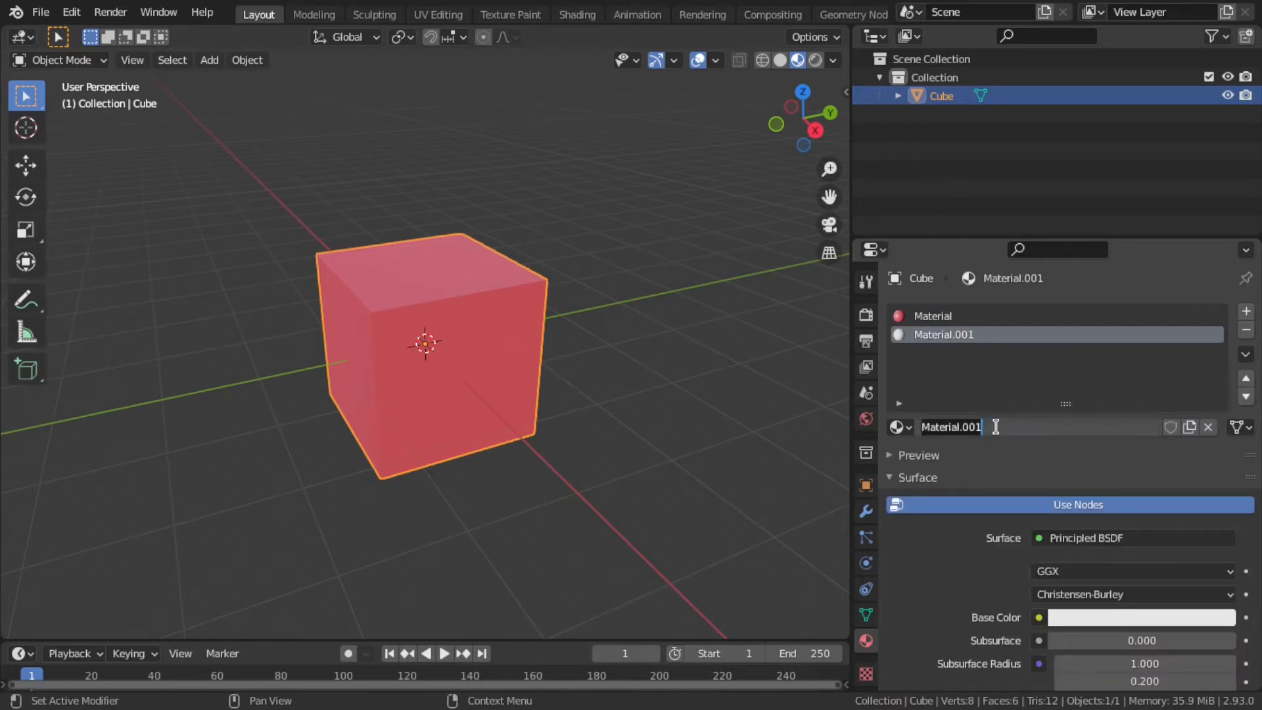
text(Material)
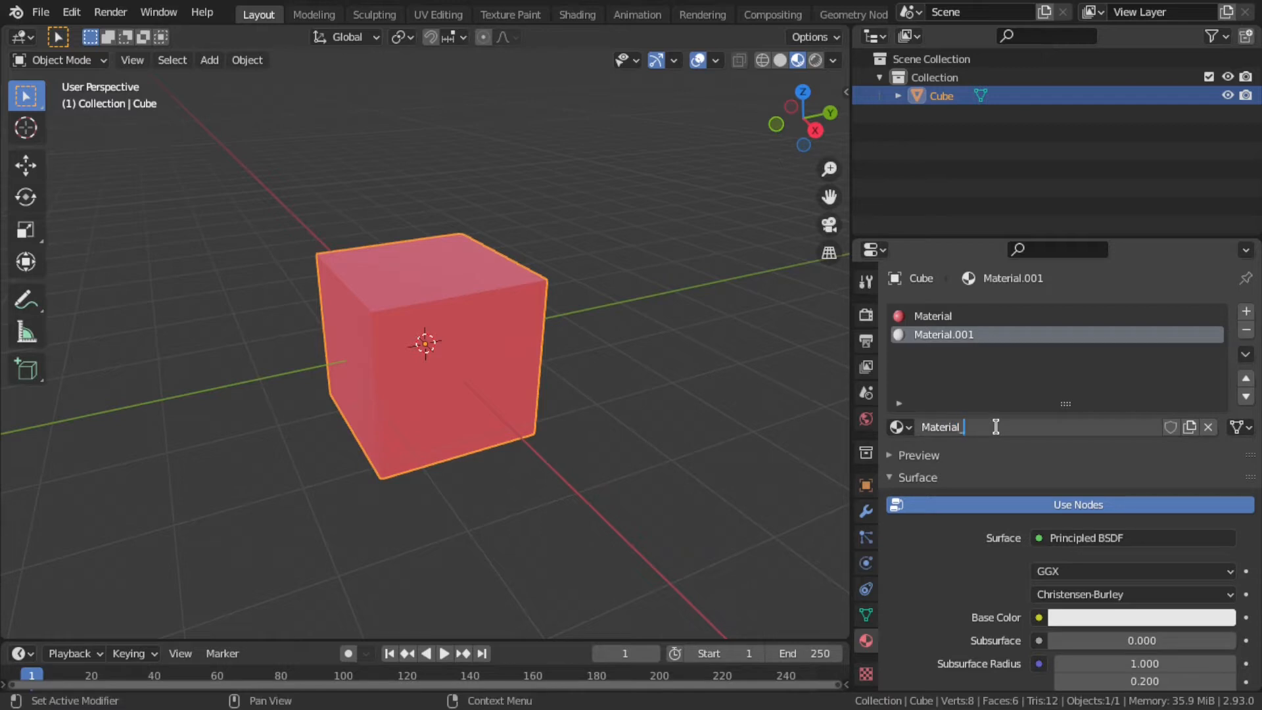
text(_Blue)
key(Return)
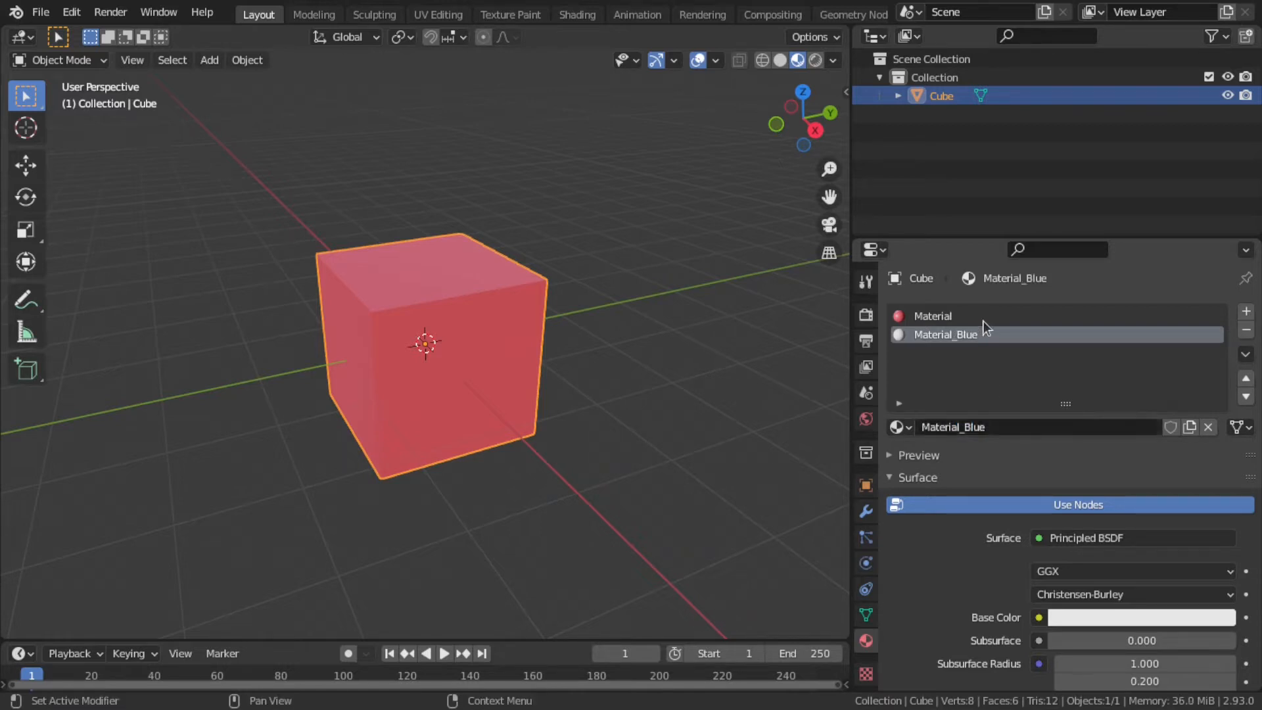
Rename the cube's original red material to Material_Red.
click(983, 317)
click(986, 426)
click(985, 426)
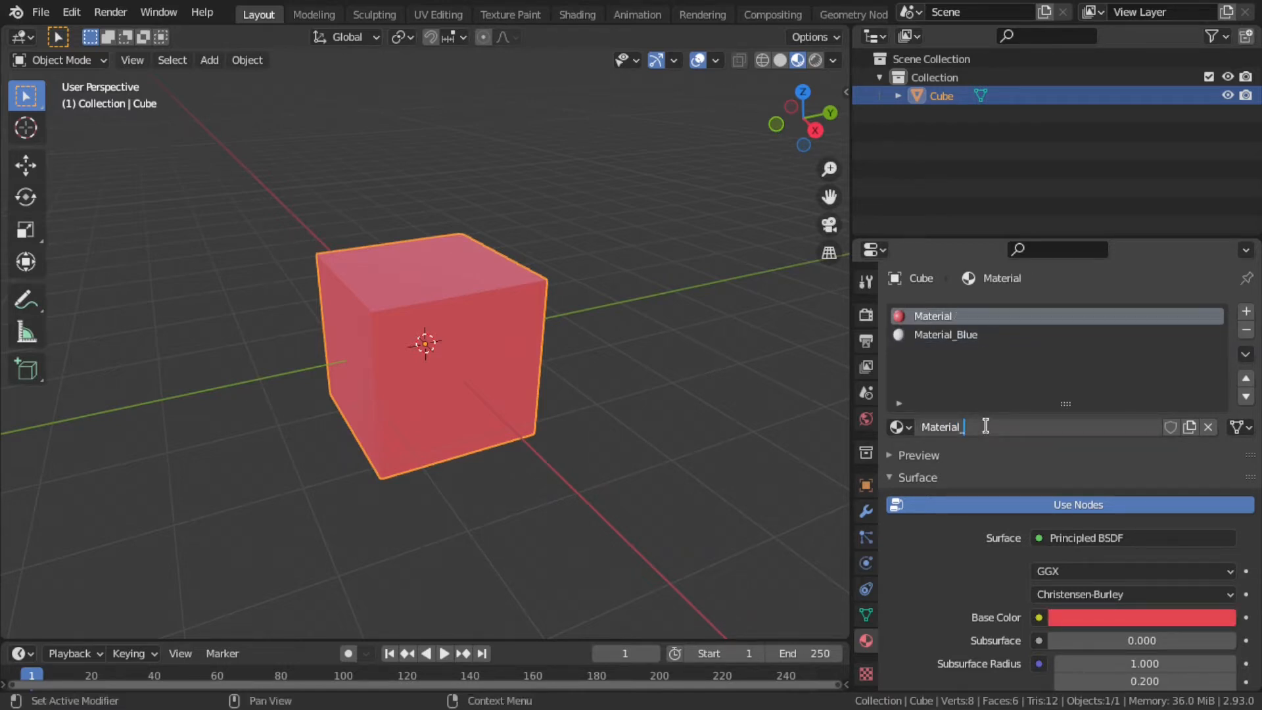
text(_Red)
key(Return)
Set Material_Blue's base color to a blue of about hue 0.671, saturation 0.918 and value 0.800.
click(1025, 334)
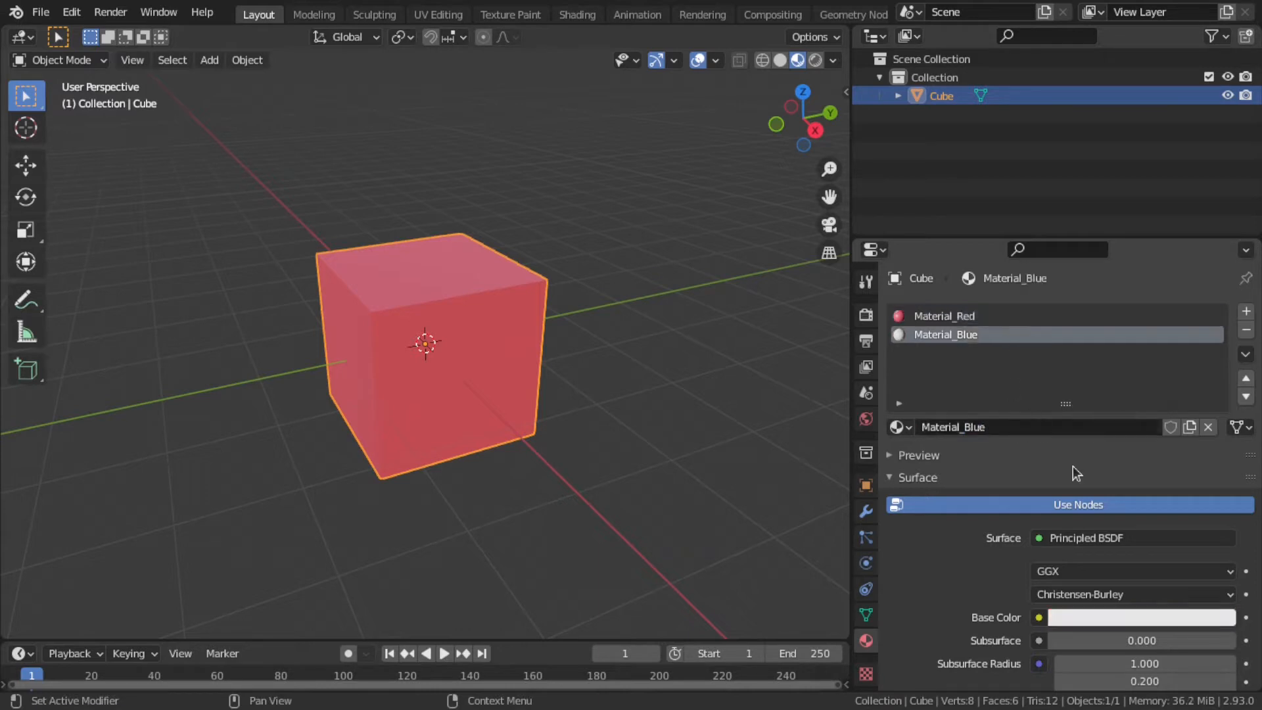
click(1117, 617)
click(1154, 432)
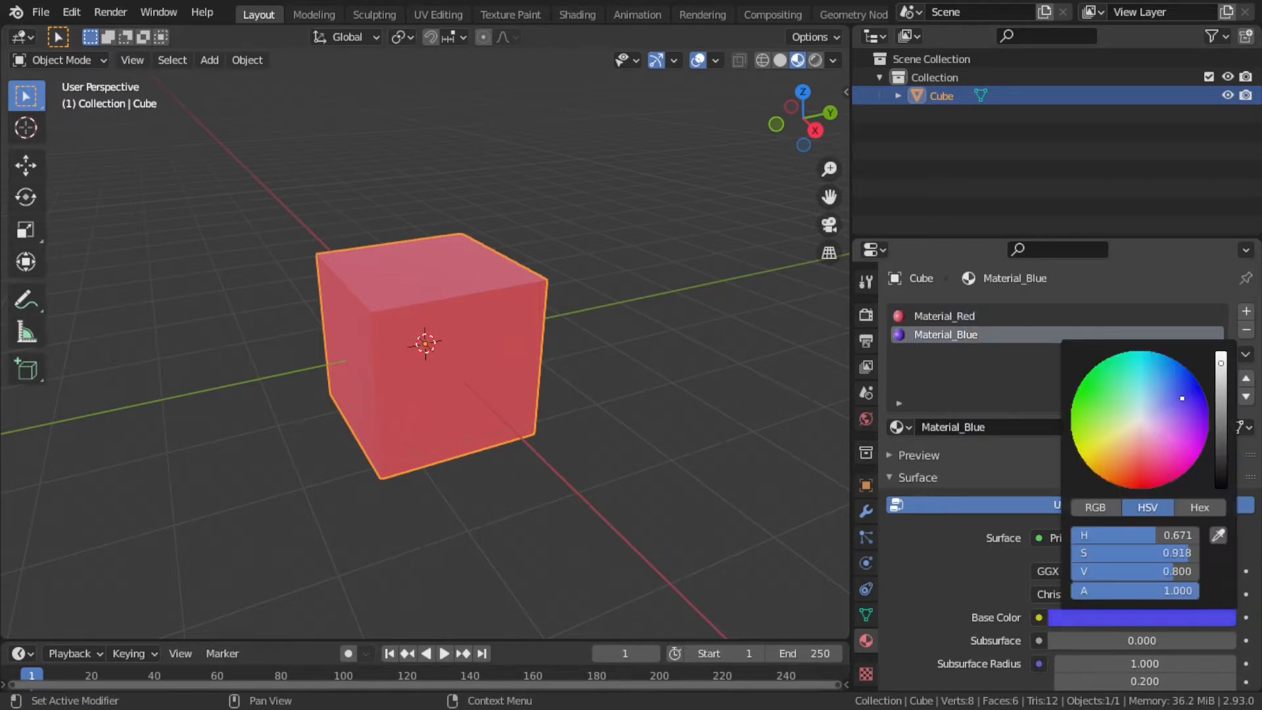
Assign Material_Blue to the cube's front face in Edit Mode with face selection, and return to Object Mode.
key(Tab)
key(3)
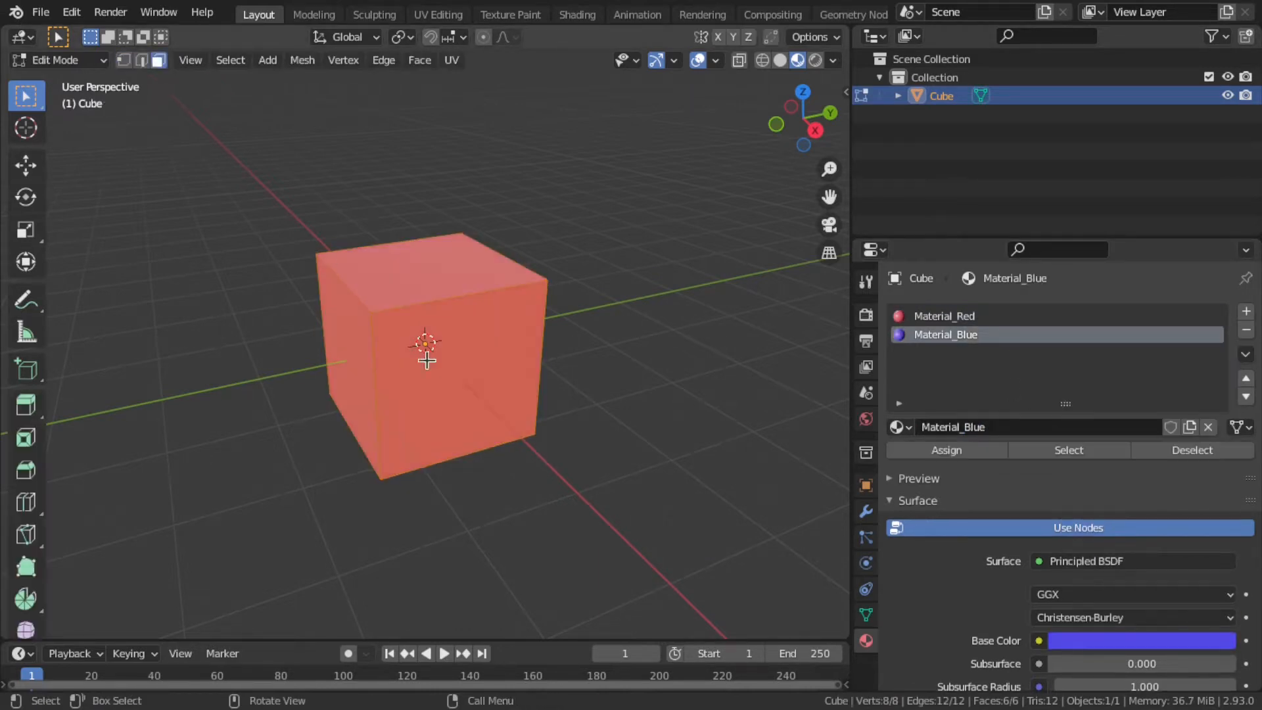
click(475, 394)
click(947, 335)
click(946, 449)
key(Tab)
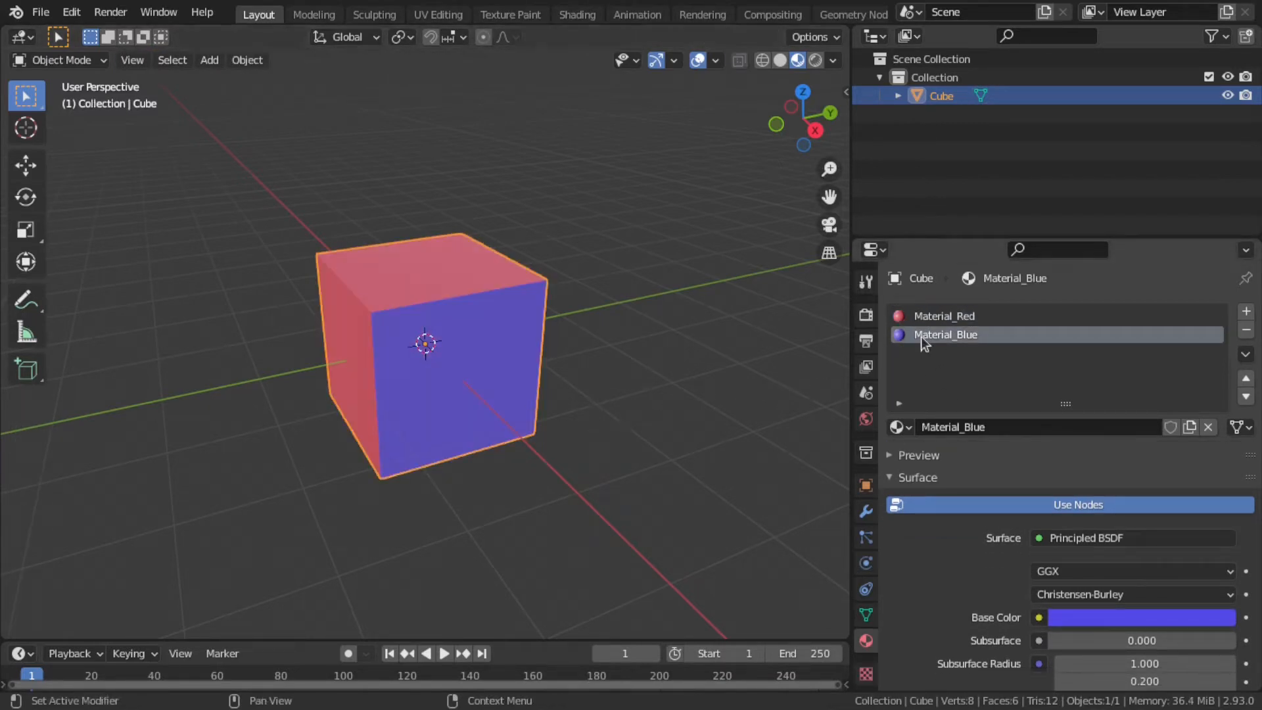
Add a third material slot holding a duplicate of Material_Blue, and name the duplicate Material_Green.
click(1248, 316)
click(898, 427)
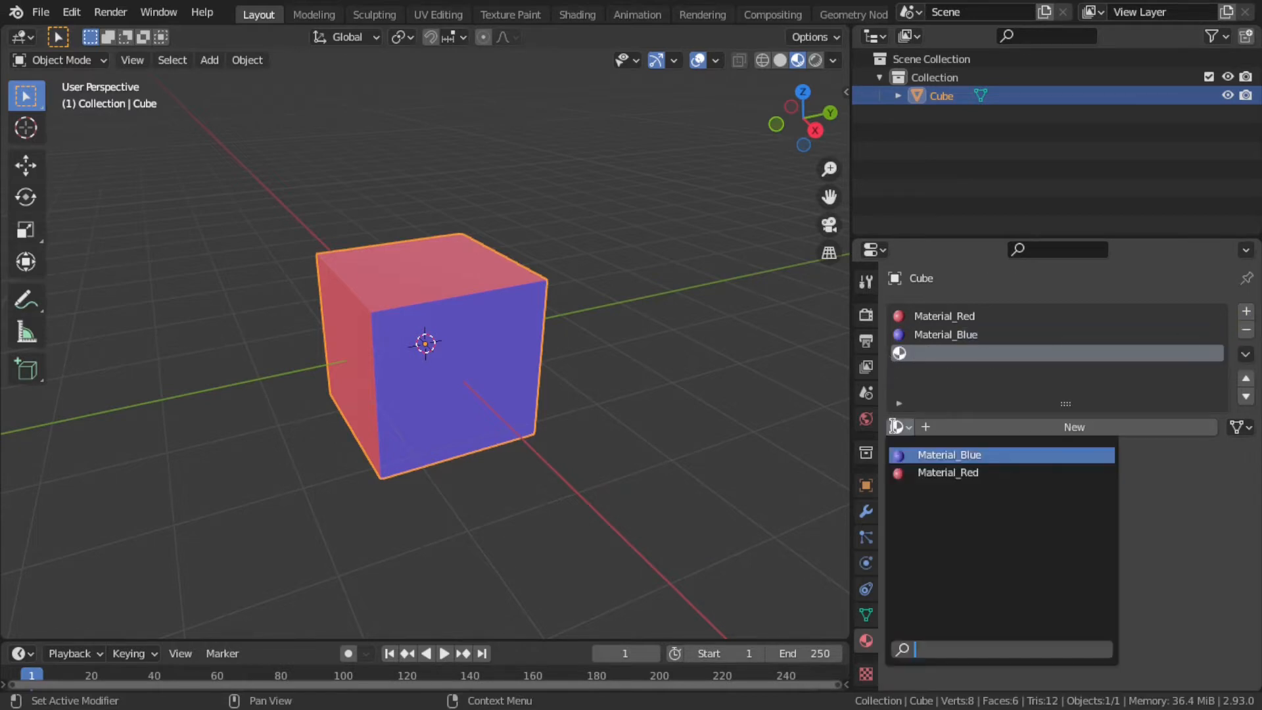
click(922, 455)
click(1191, 429)
click(1016, 422)
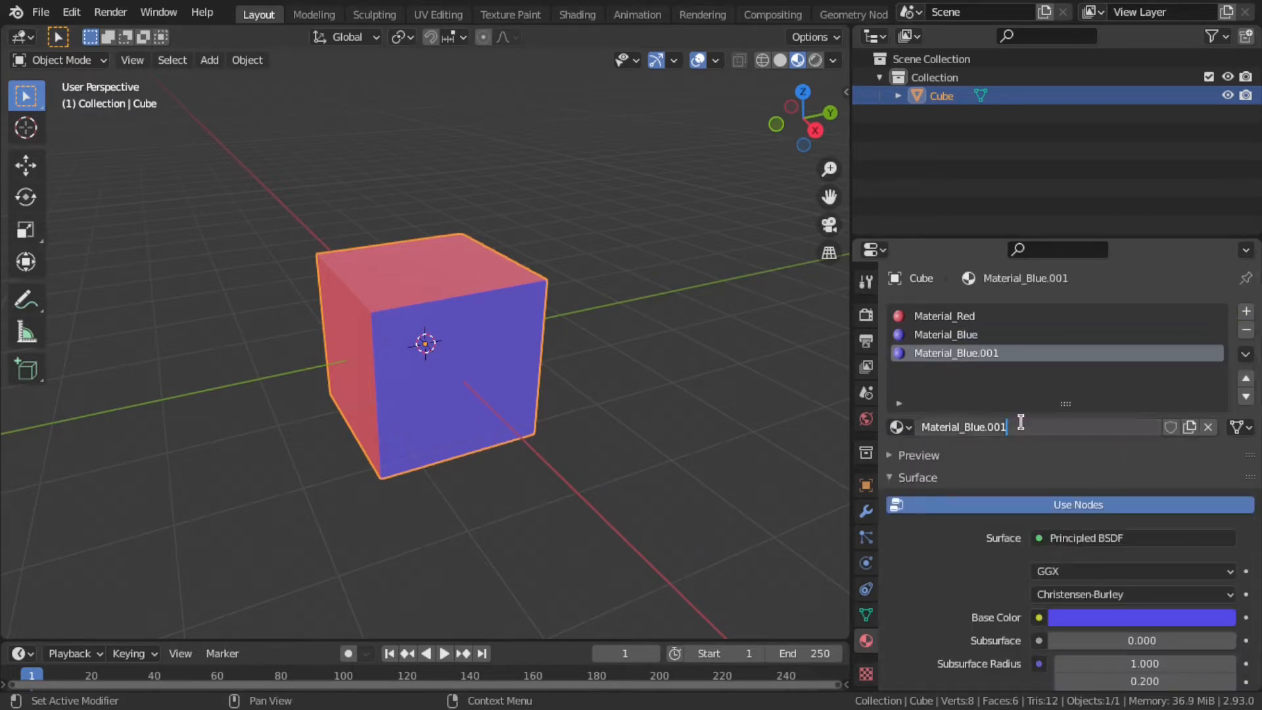
key(End)
key(BackSpace)
key(BackSpace)
key(BackSpace)
text(Green)
key(Return)
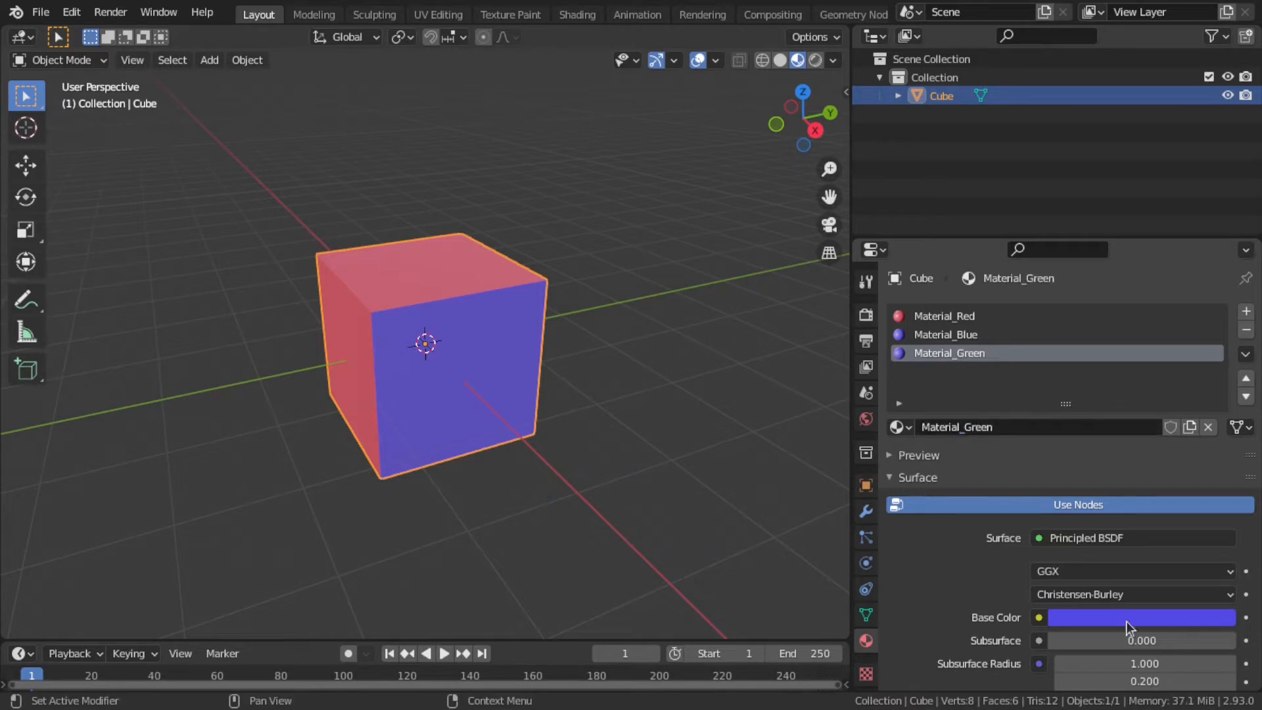
Set Material_Green's base color to bright green and assign the material to the cube's top face.
click(1126, 617)
click(1089, 396)
key(Tab)
click(424, 280)
click(949, 352)
click(946, 450)
key(Tab)
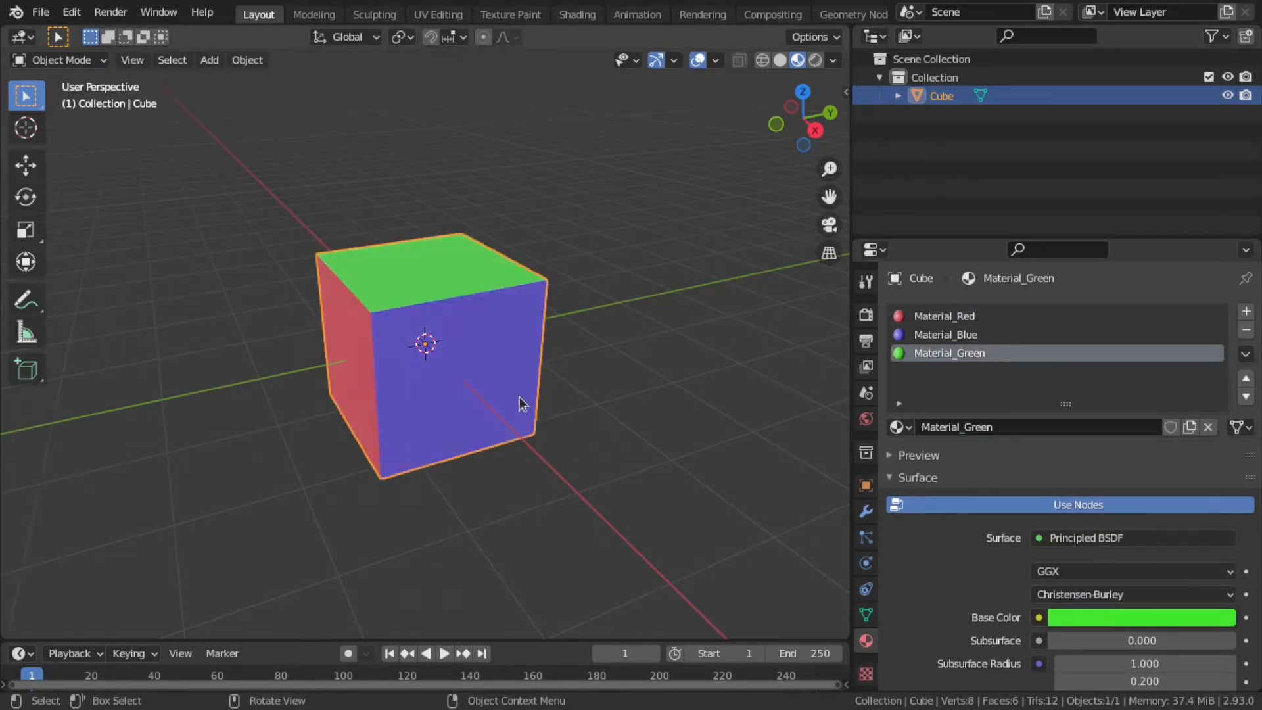
Open the Shading workspace to work on the cube's materials in the node editor.
middle_drag(519, 400, 642, 206)
click(577, 15)
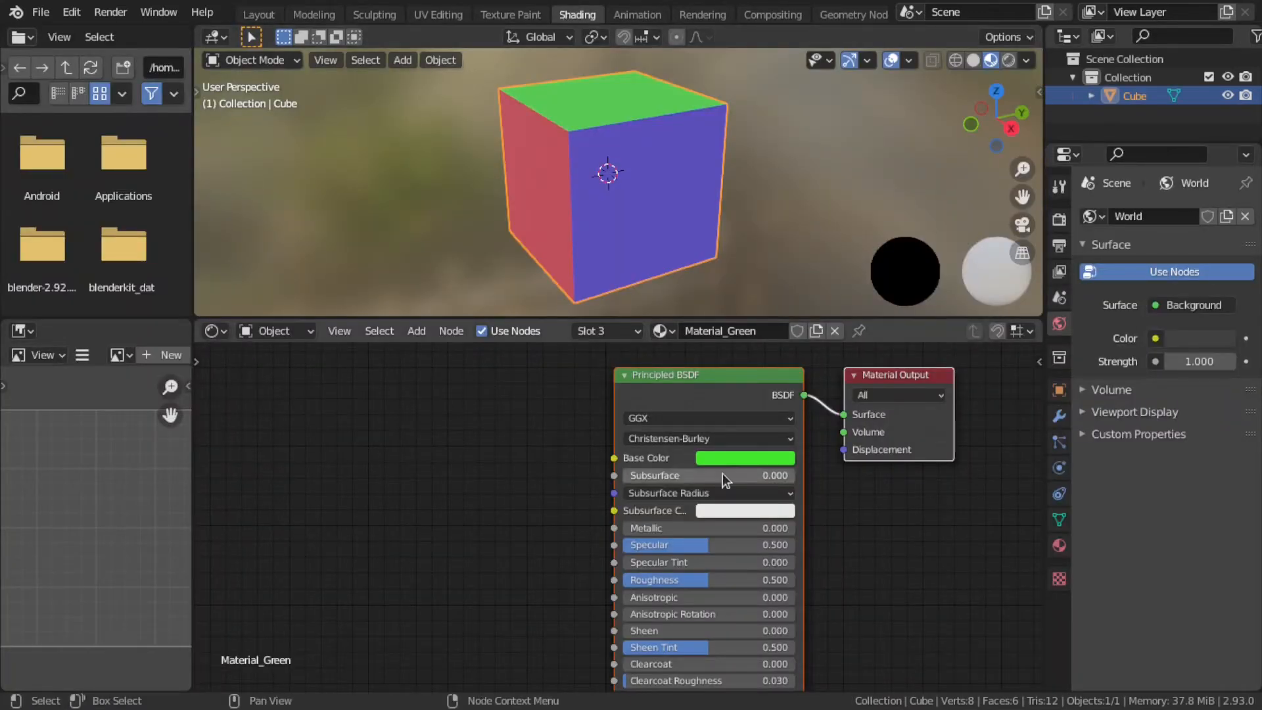
Try Material_Blue in place of the green material in slot 3, and put Material_Green back in the slot.
click(662, 330)
click(698, 359)
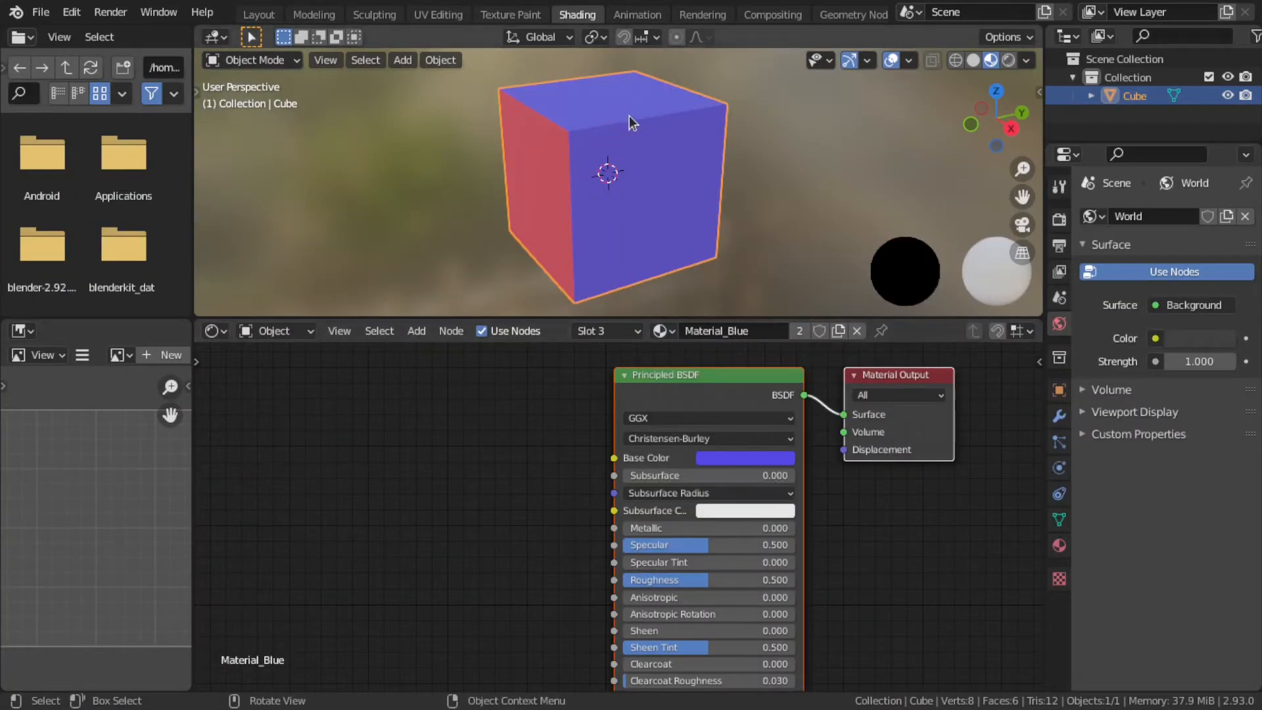
click(662, 331)
click(687, 373)
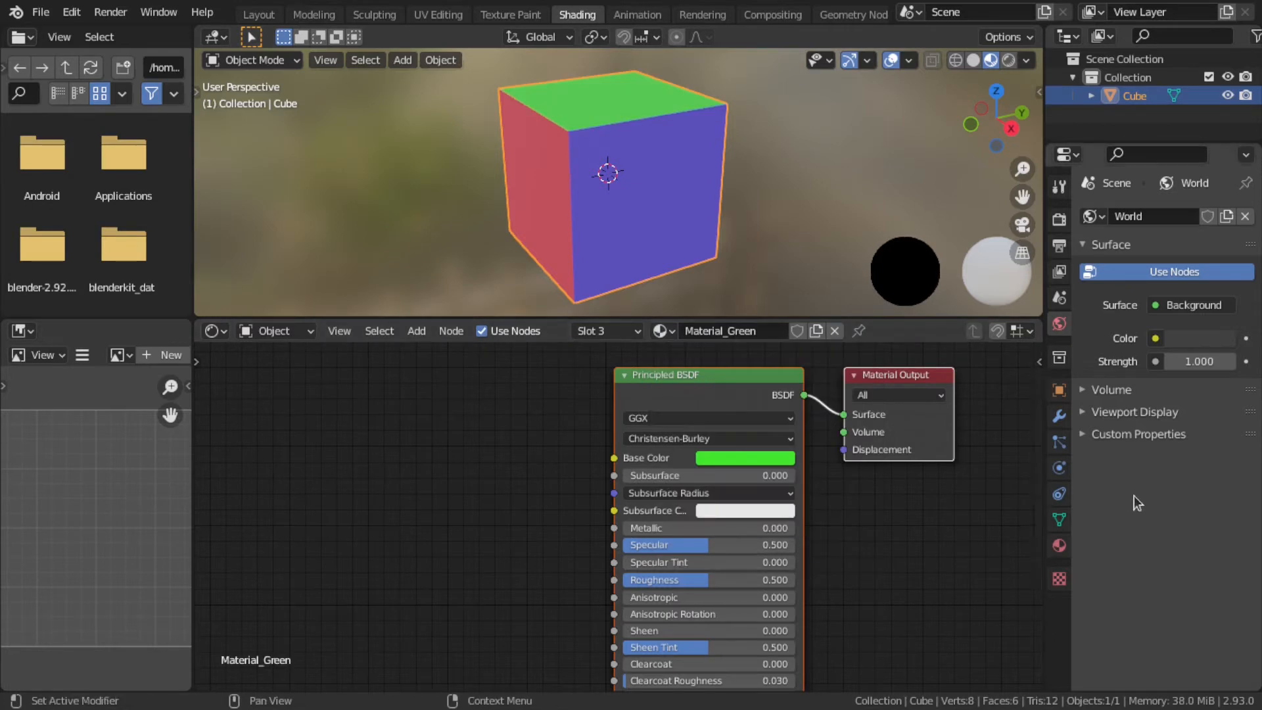
Show the cube's material slots in the properties and examine the nodes of Material_Blue and Material_Red.
click(1059, 547)
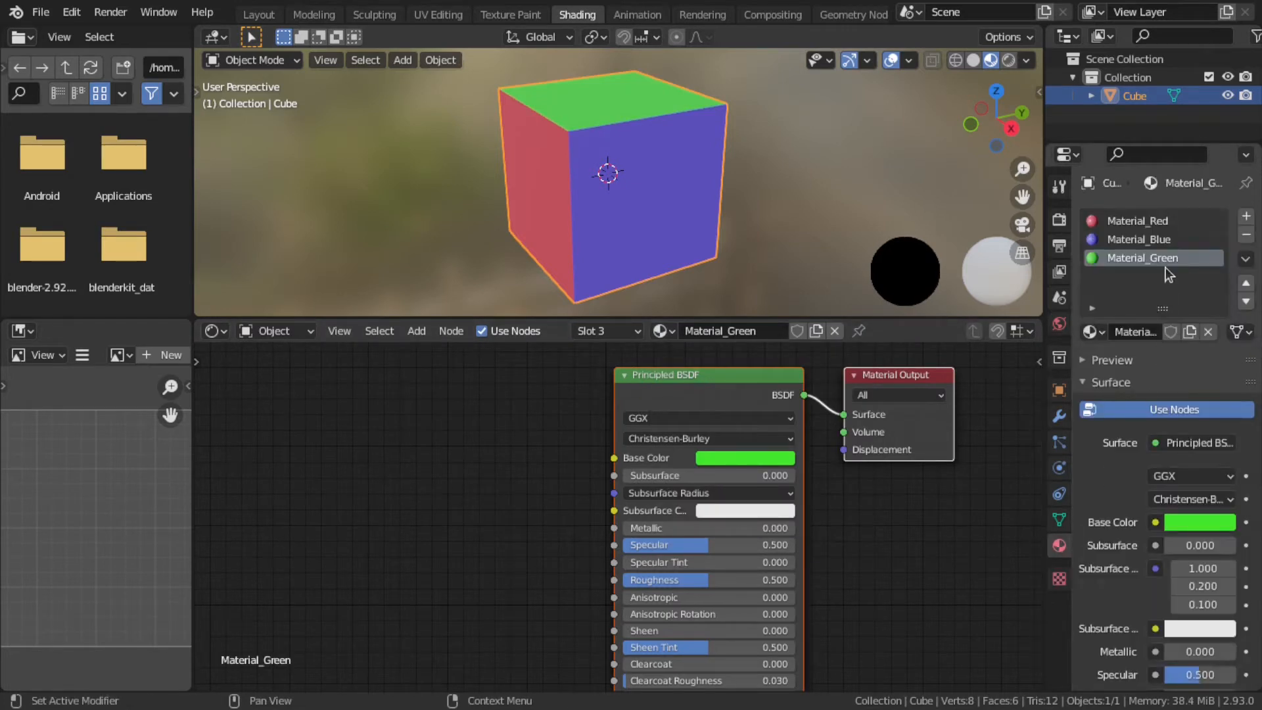
click(1163, 241)
click(1160, 225)
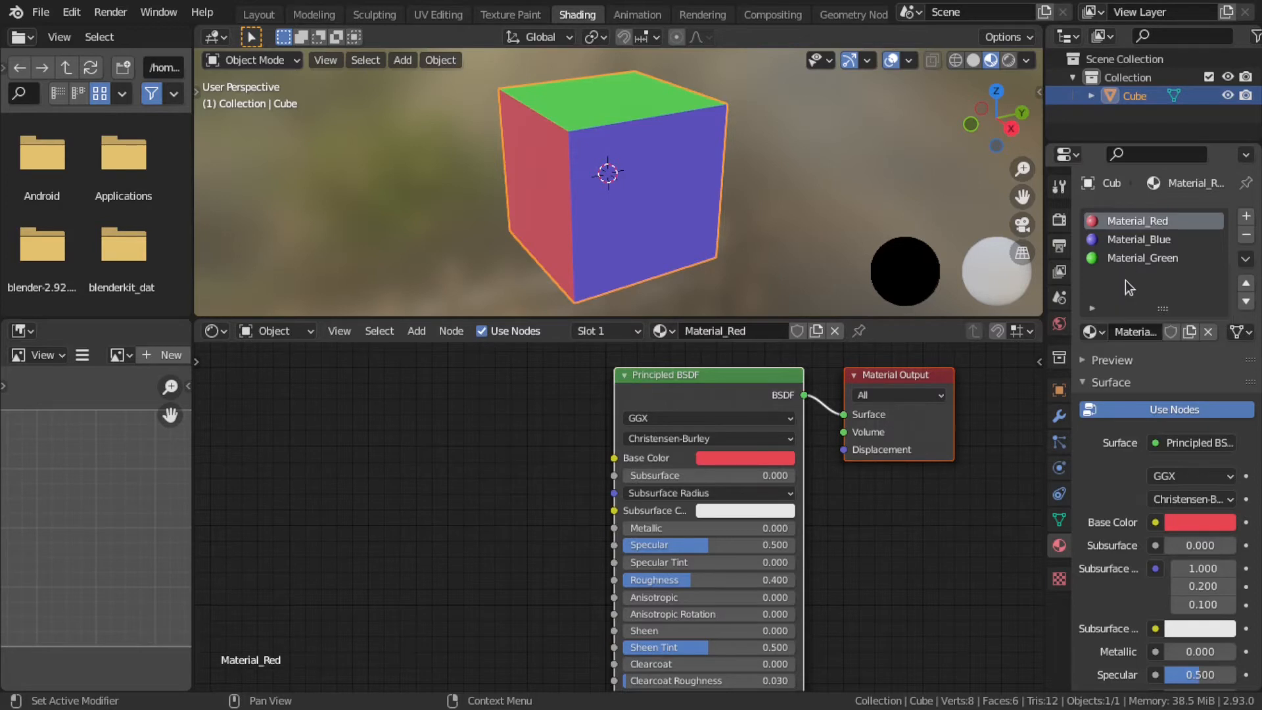
Add a fourth material slot to the cube with a new material named Material_texture.
click(1246, 216)
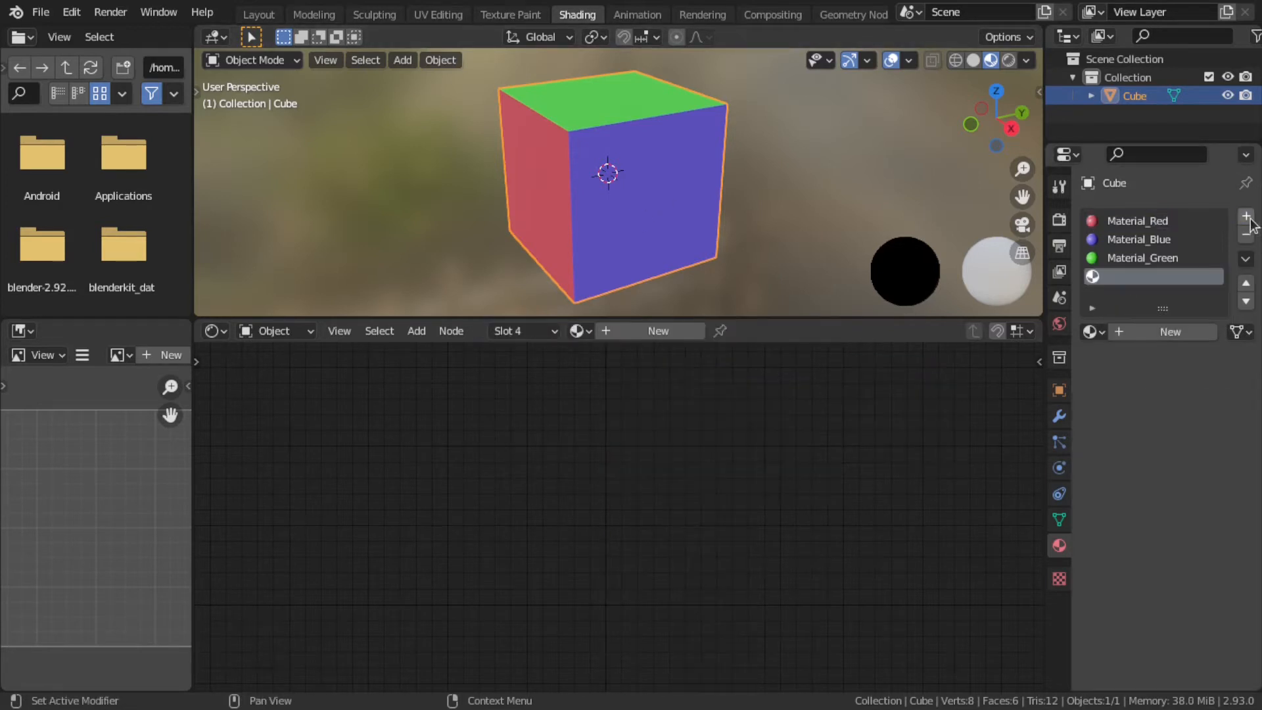
click(1120, 331)
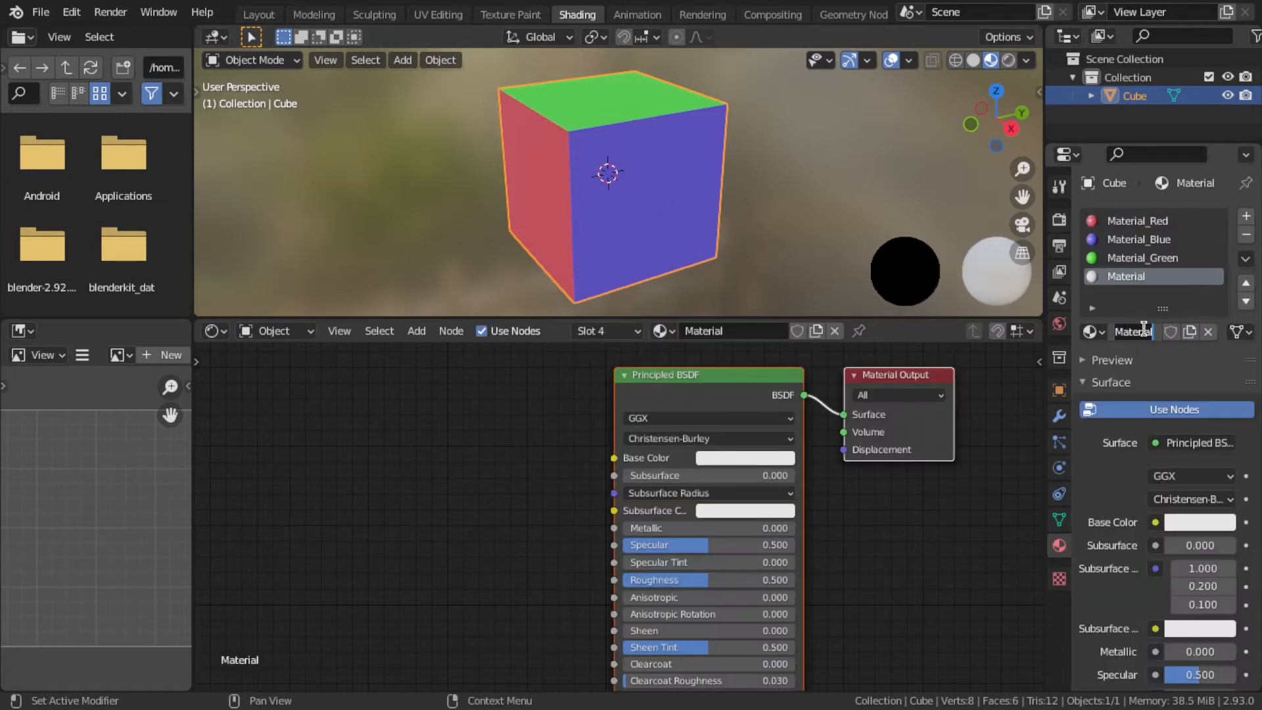
click(1144, 330)
text(_texture)
key(Return)
Add a Voronoi Texture node to Material_texture and connect its Color output to the Principled BSDF's Base Color.
key(shift+a)
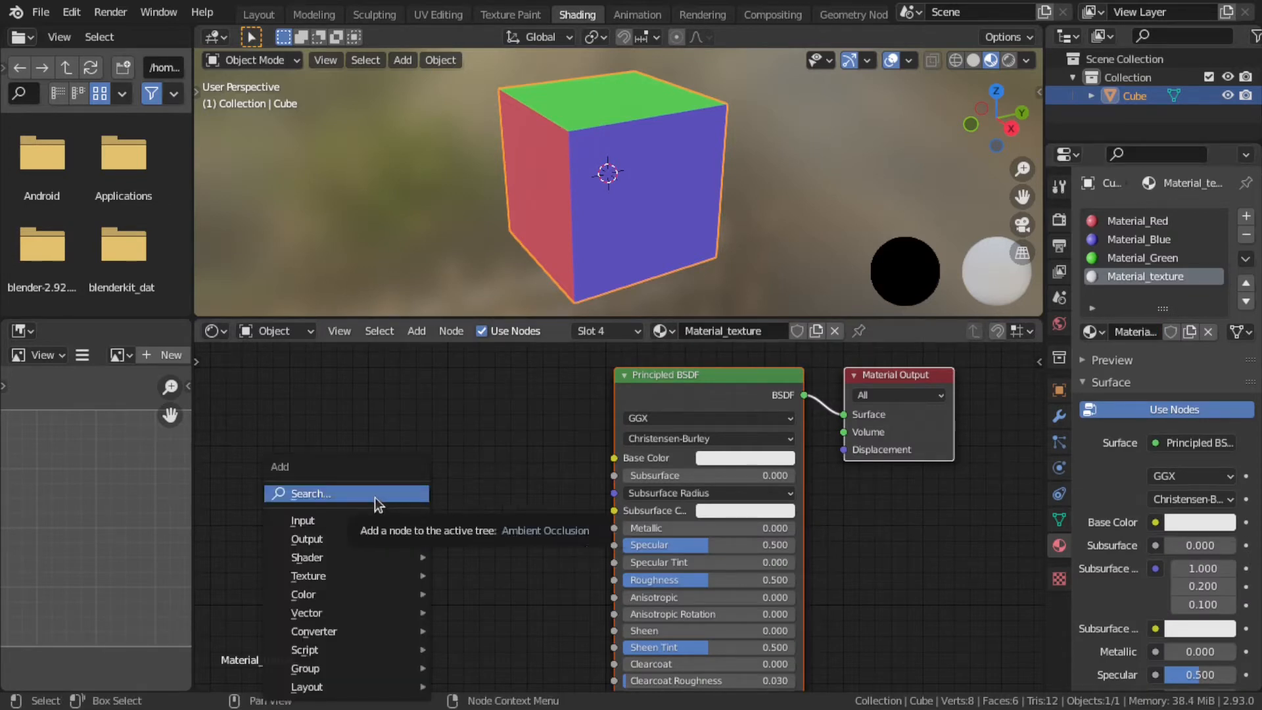
click(374, 497)
text(voro)
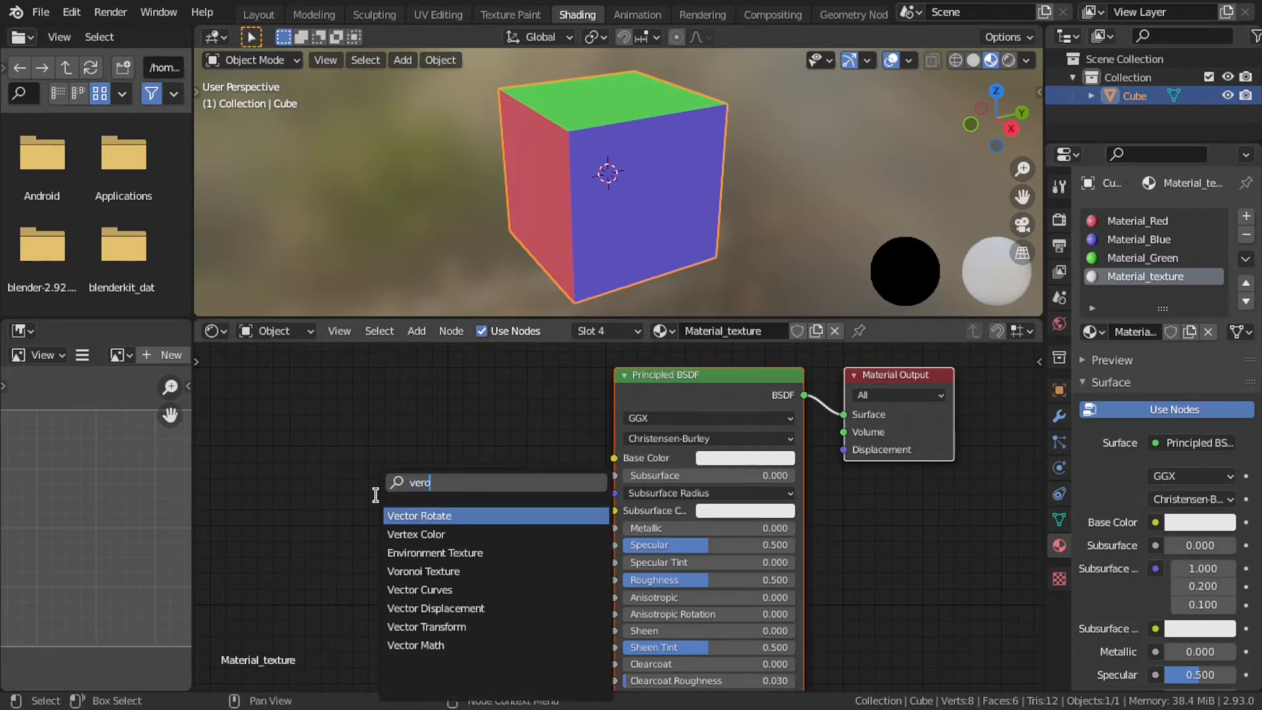
key(Down)
key(Down)
key(Return)
click(454, 537)
drag(474, 500, 611, 462)
Assign Material_texture in Edit Mode to one of the red side faces on the far side of the cube.
middle_drag(624, 197, 655, 247)
key(Tab)
click(663, 205)
click(1145, 276)
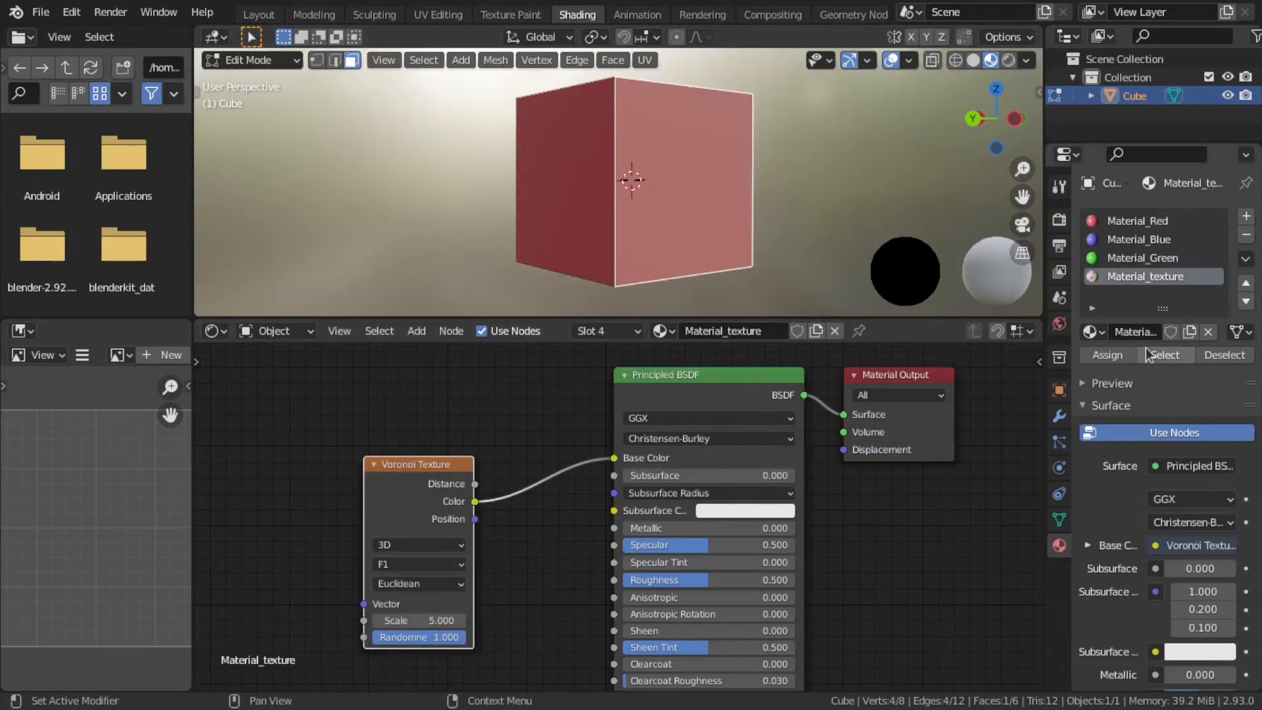
click(1117, 355)
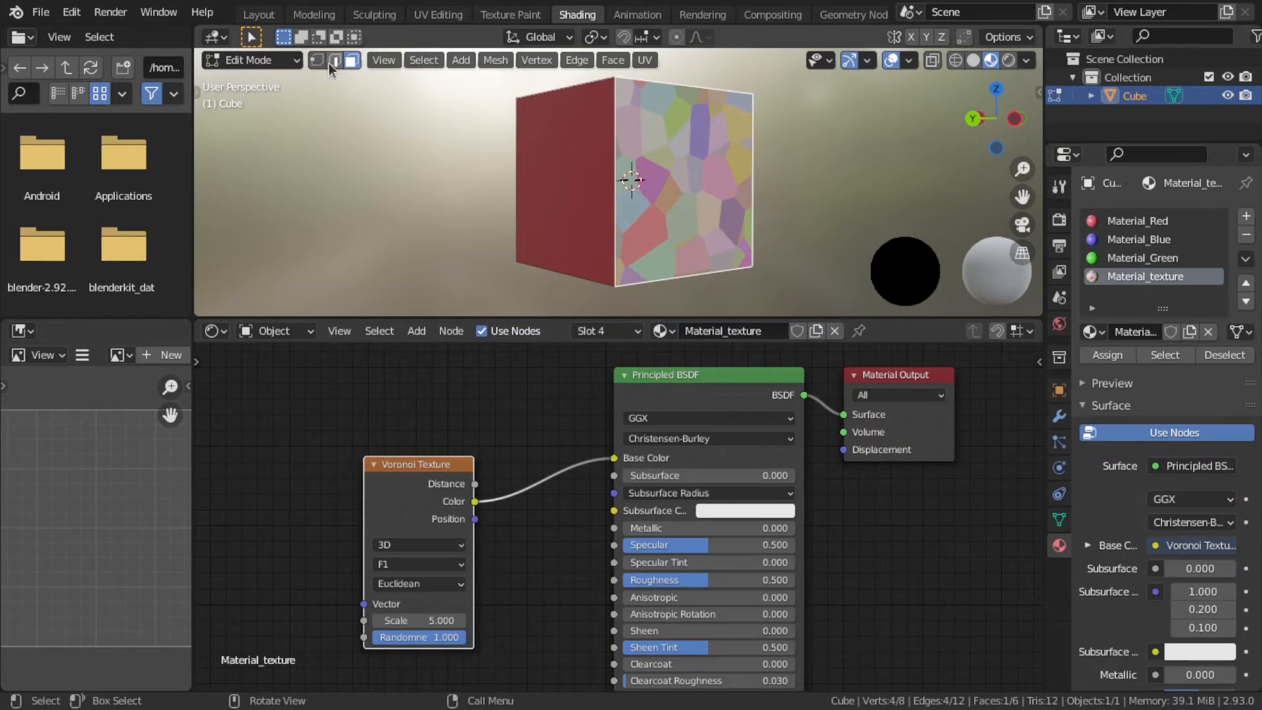
Return to Object Mode in the Layout workspace and inspect the cube's red, green and Voronoi-textured faces.
click(259, 14)
key(Tab)
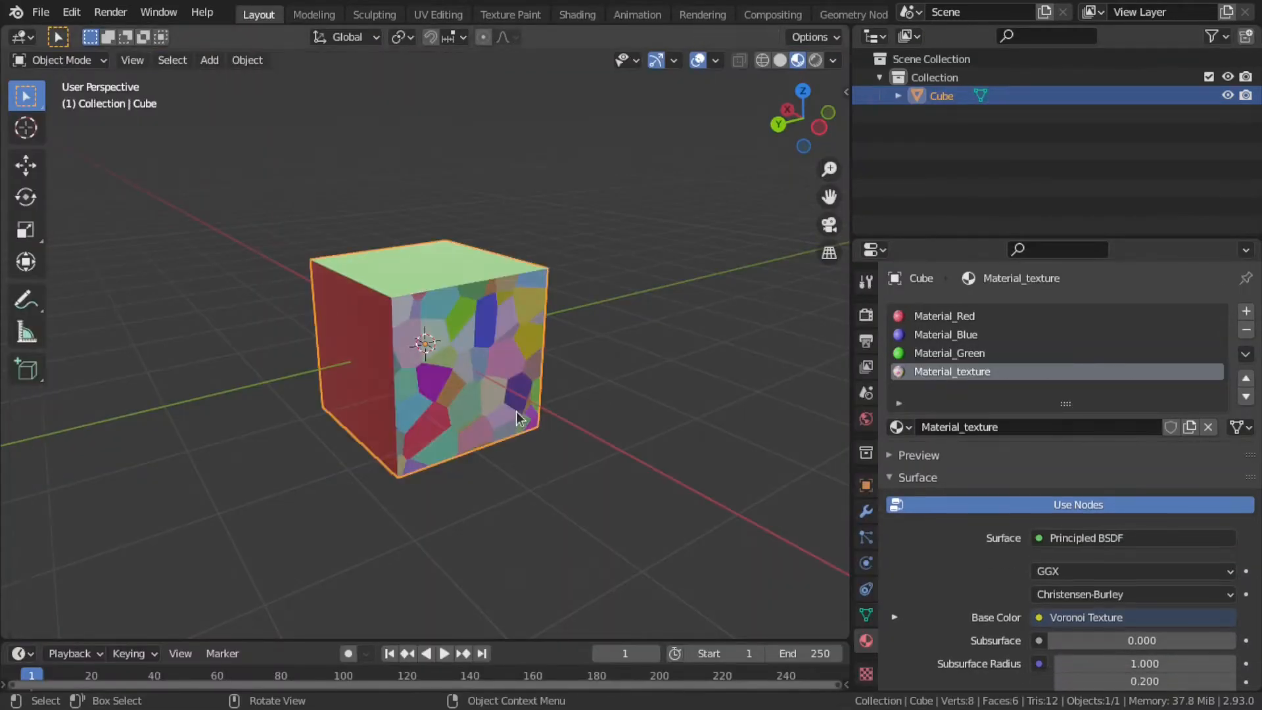
middle_drag(515, 411, 492, 334)
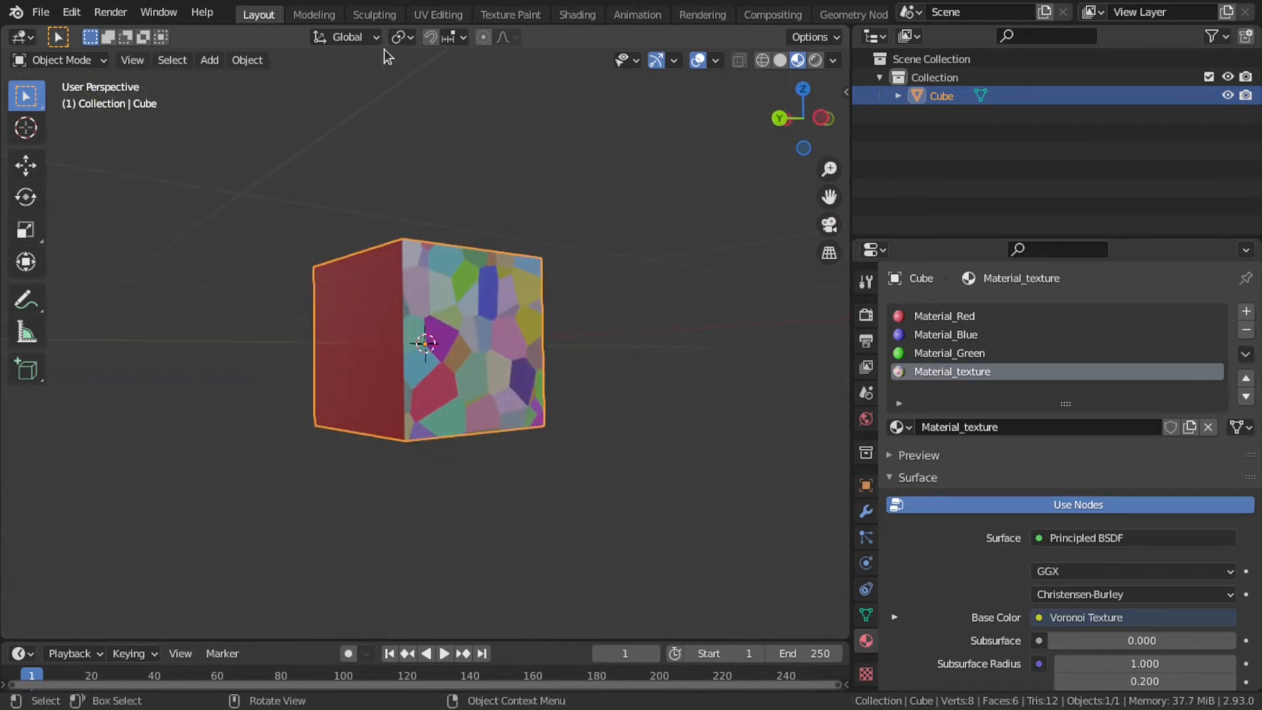
Insert a ColorRamp node between the Voronoi Texture's Color output and the Principled BSDF's Base Color in Material_texture.
click(577, 15)
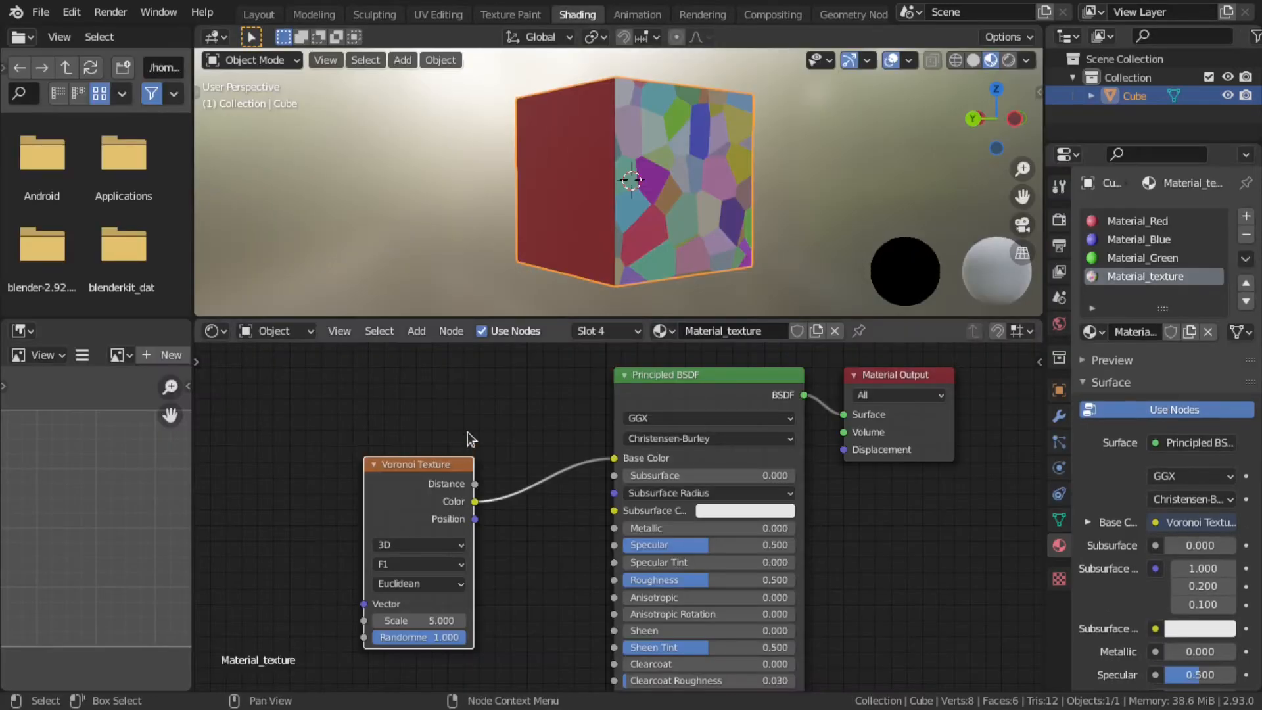
key(shift+a)
click(465, 374)
text(col)
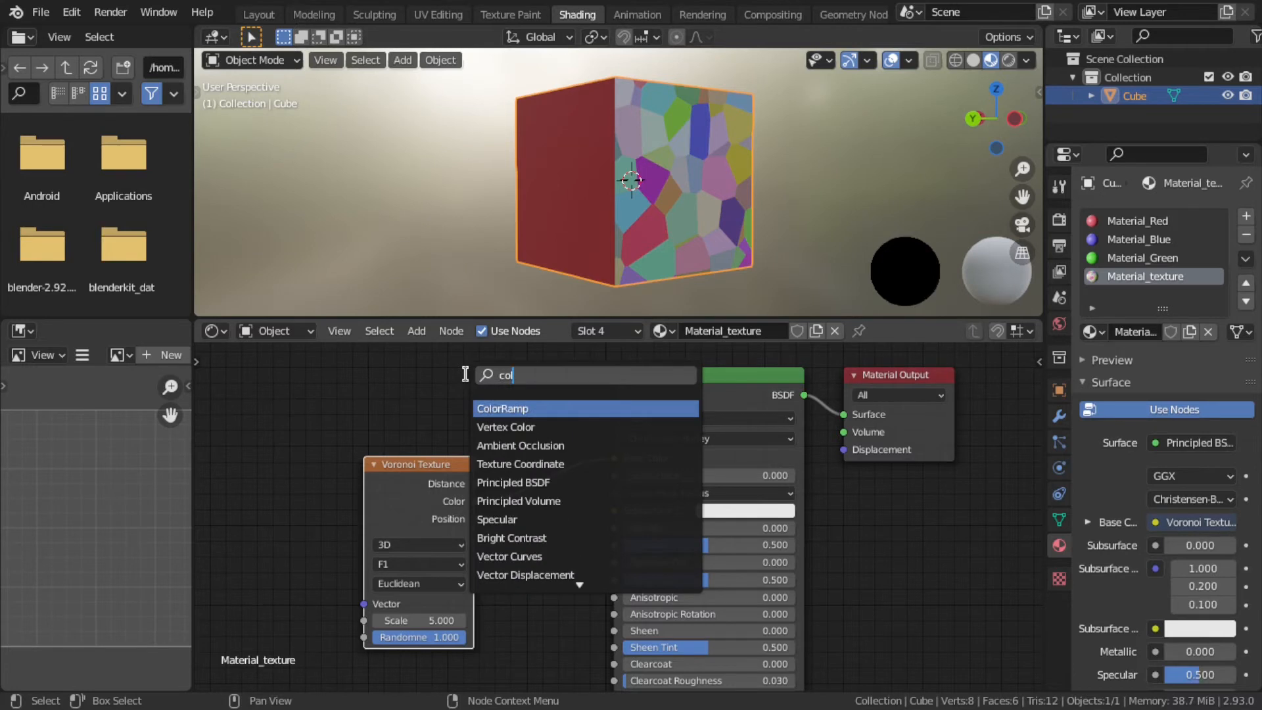
text(or)
key(Return)
click(502, 439)
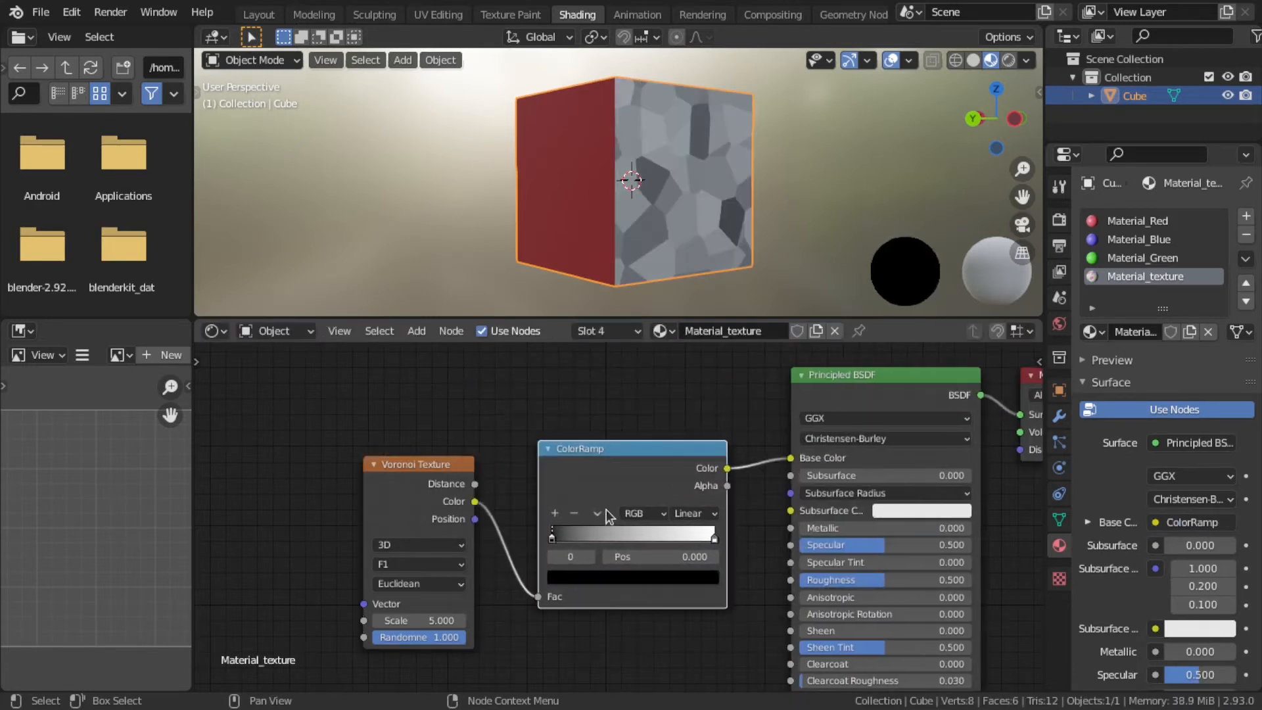
Set the colour of the ColorRamp's first stop, at position 0, to bright magenta.
click(621, 576)
drag(682, 388, 683, 349)
drag(618, 446, 661, 442)
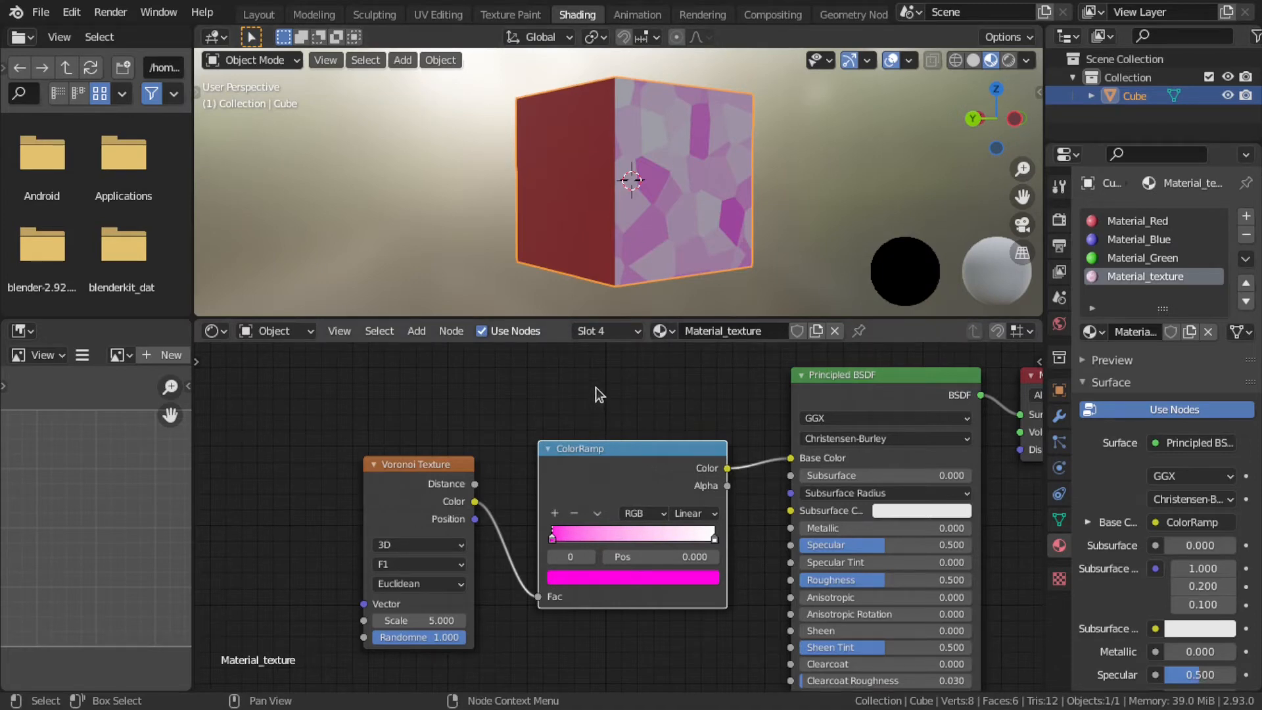
In the Layout workspace, move the multi-material cube along the global Y axis in the negative direction, clear of the origin.
click(259, 15)
middle_drag(514, 330, 498, 452)
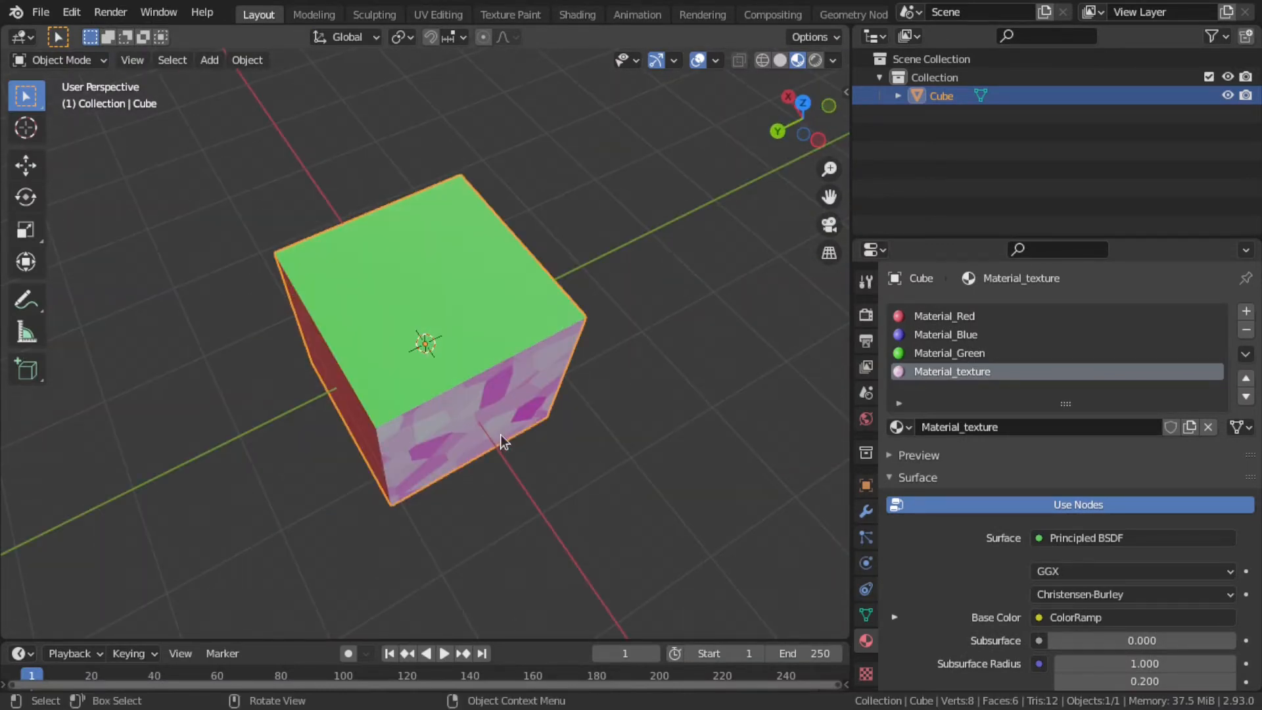
key(g)
key(y)
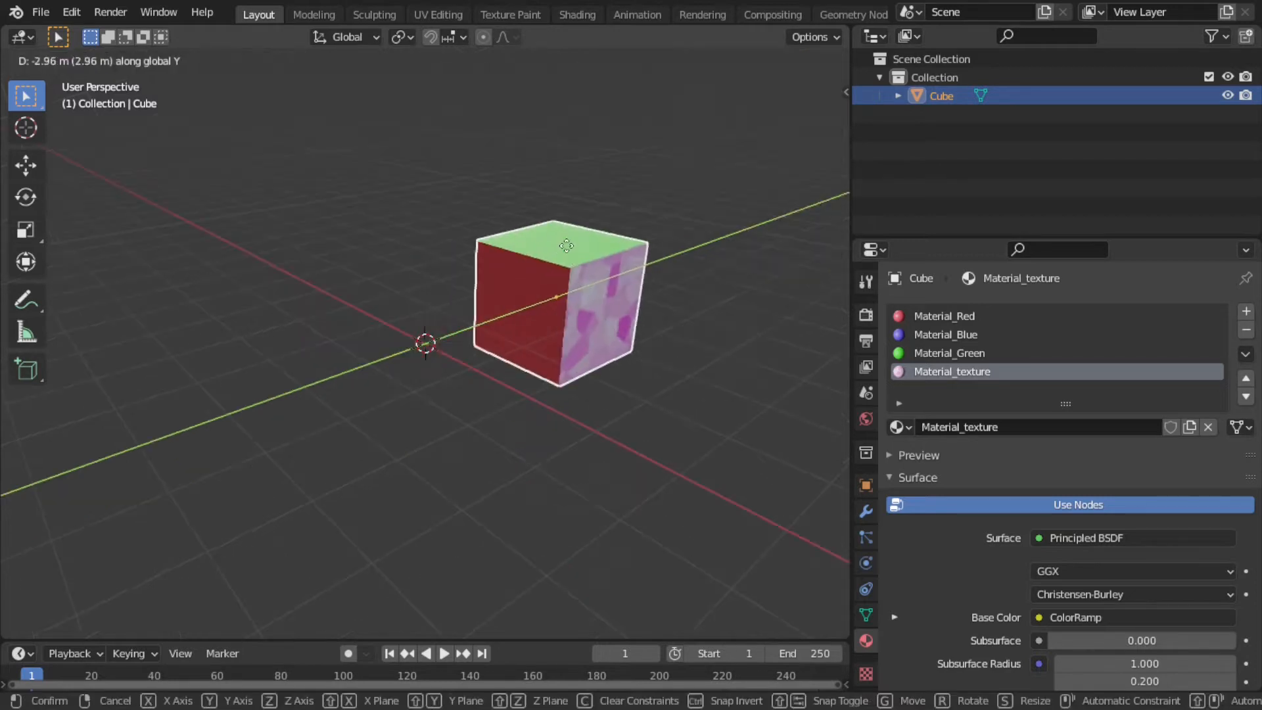
click(696, 163)
Add a second cube at the origin and give it a new material named Material_flatcolors.
key(shift+a)
mouse_move(481, 338)
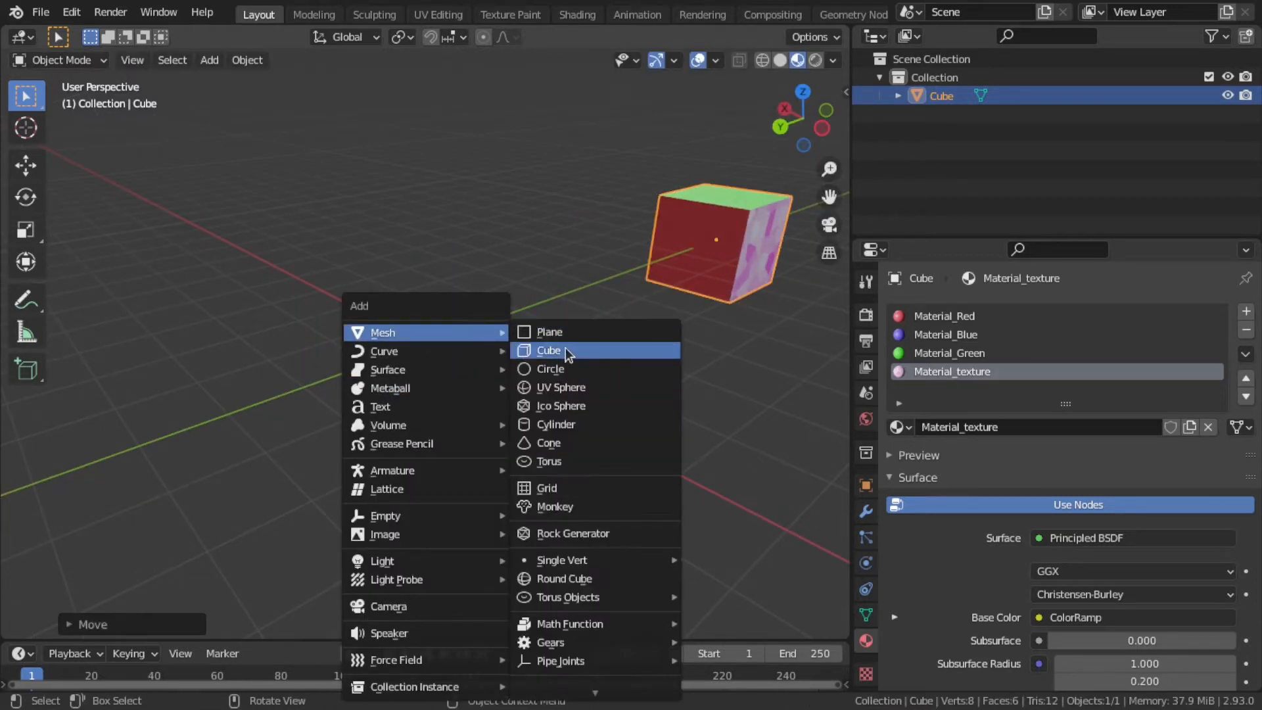
click(566, 349)
click(961, 389)
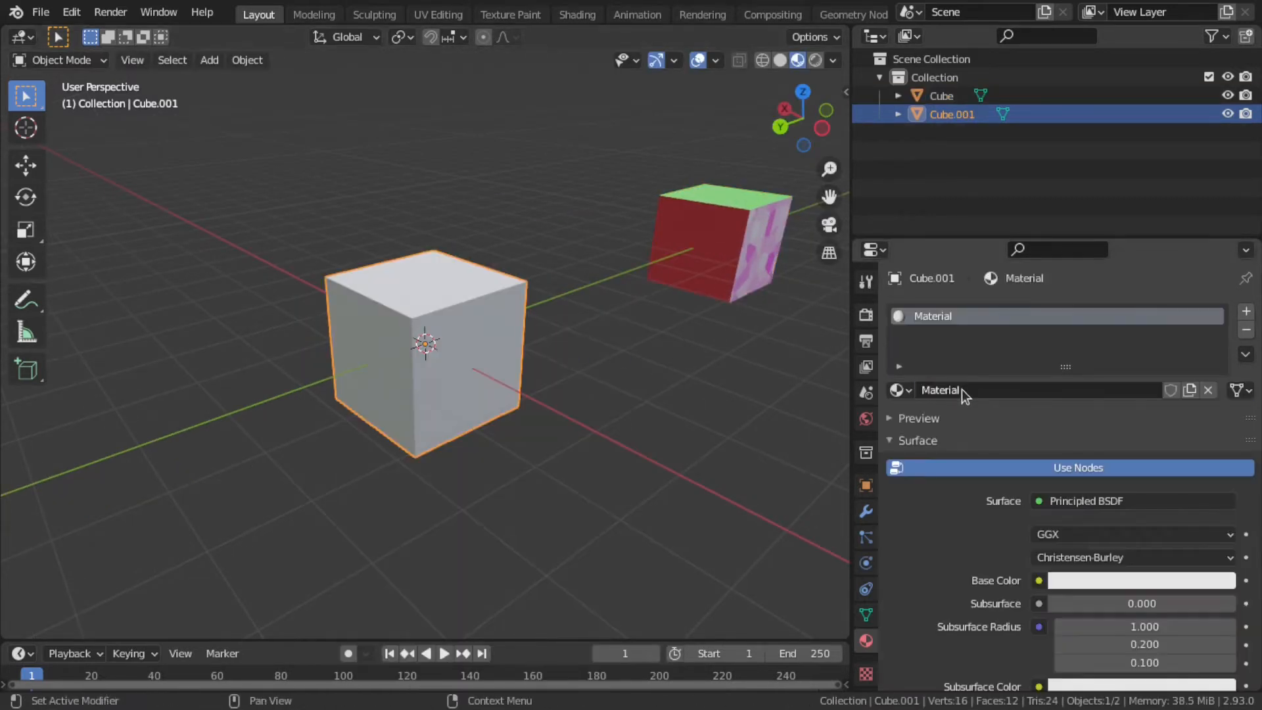
click(973, 389)
click(970, 389)
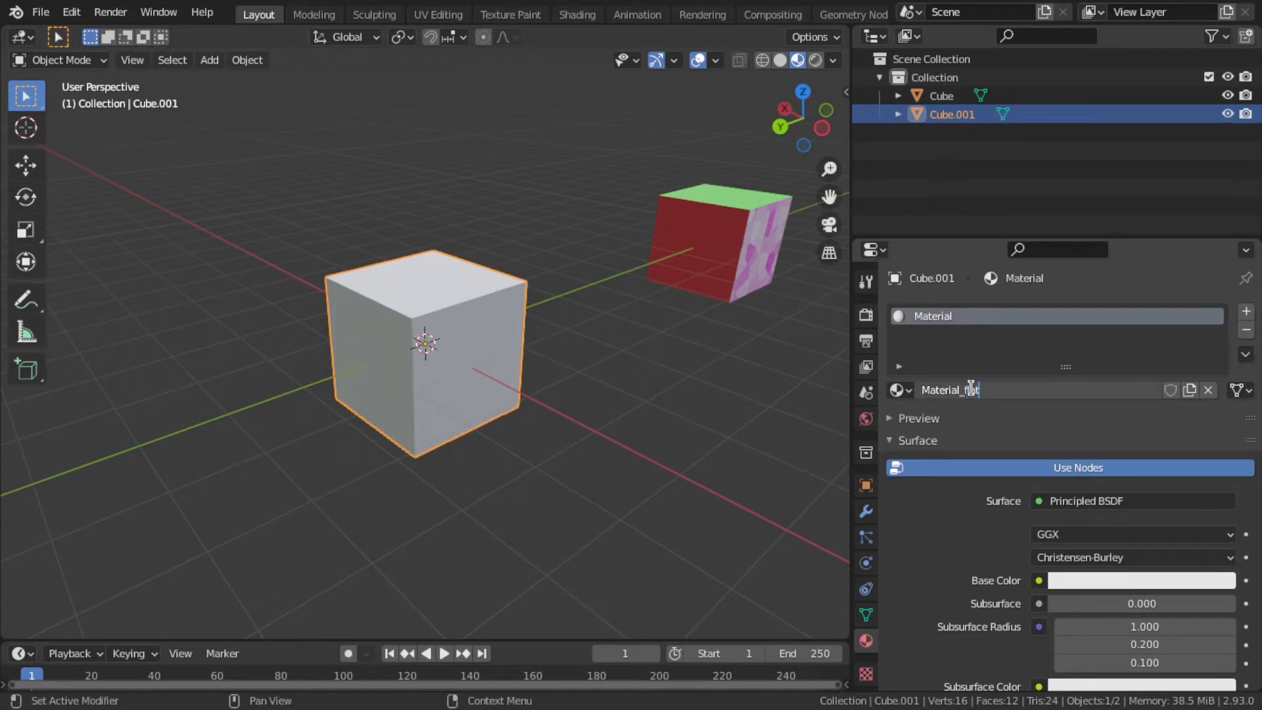
key(Return)
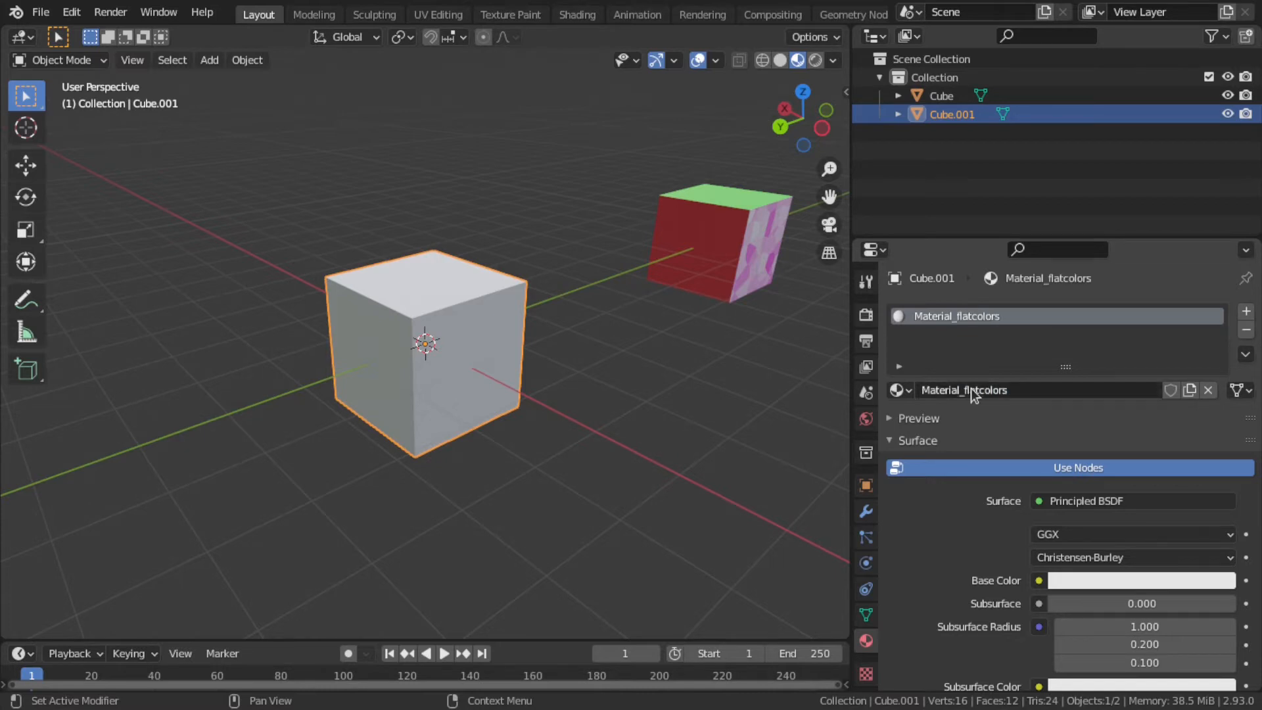
Bring Material Colors.jpg into Material_flatcolors as an image texture with Closest interpolation and connect its Color output to Base Color.
click(570, 16)
key(alt+Tab)
drag(596, 386, 260, 487)
click(345, 450)
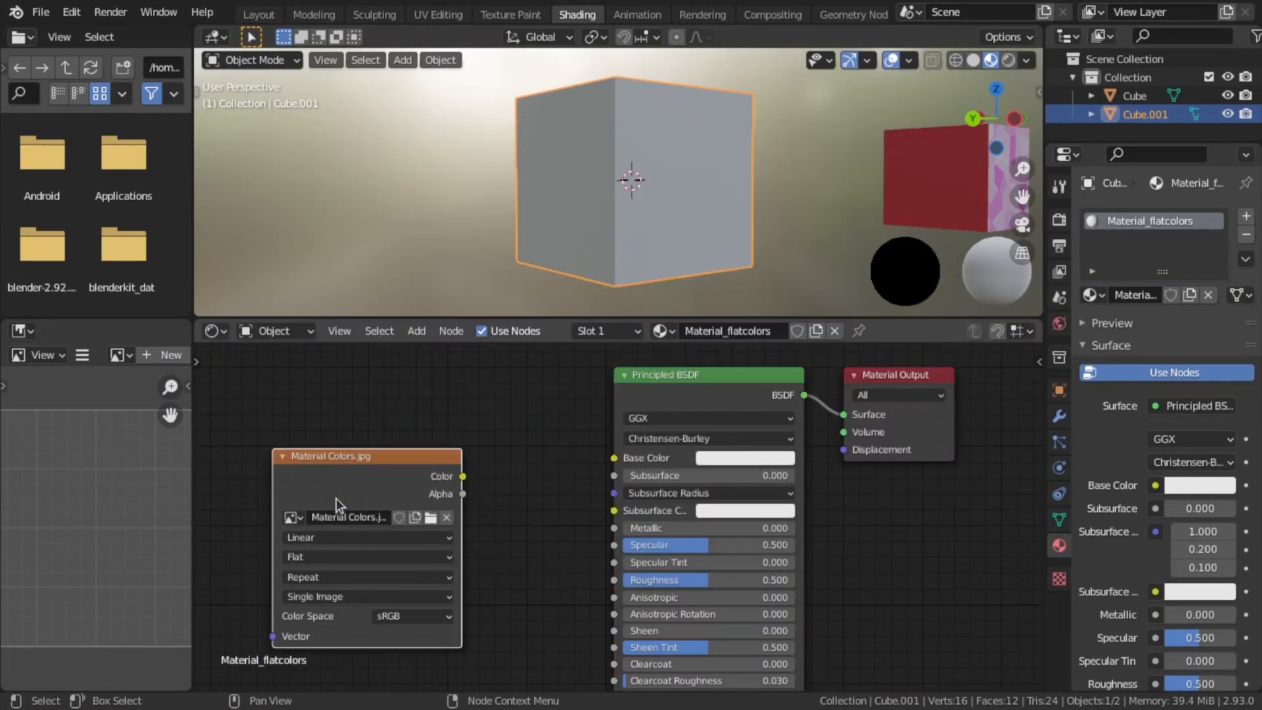
drag(463, 476, 613, 457)
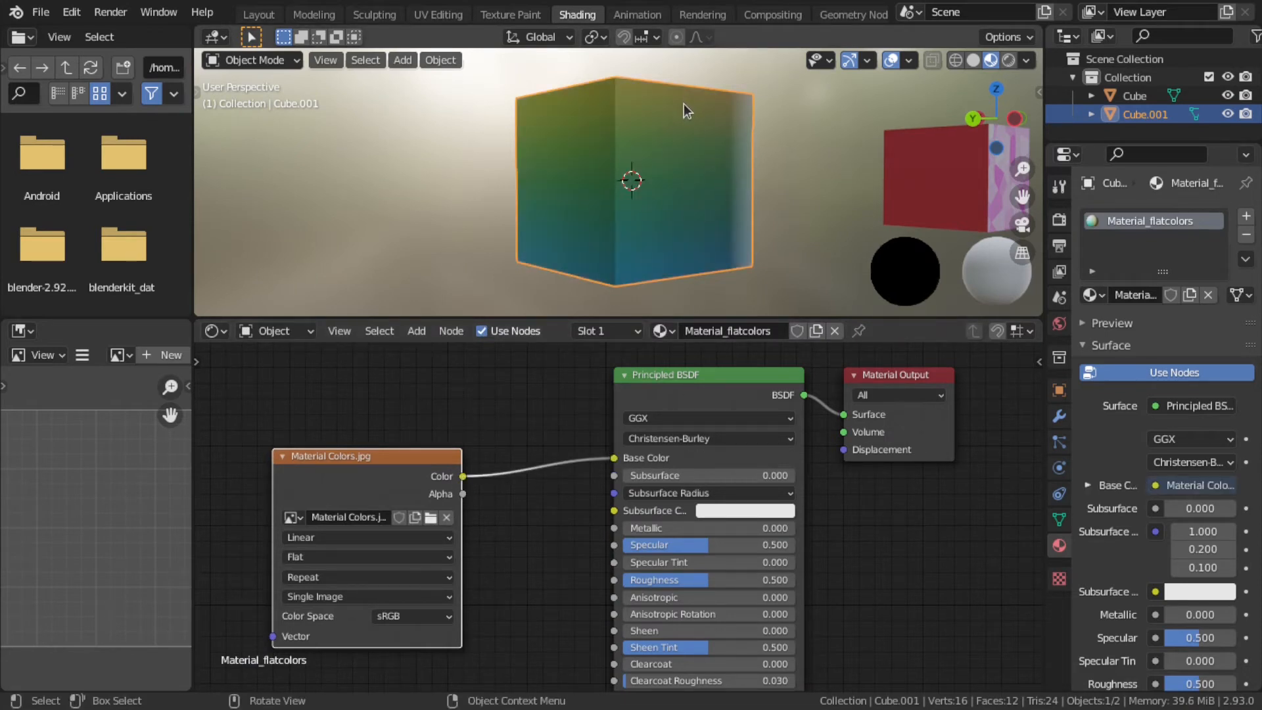
click(366, 536)
click(357, 572)
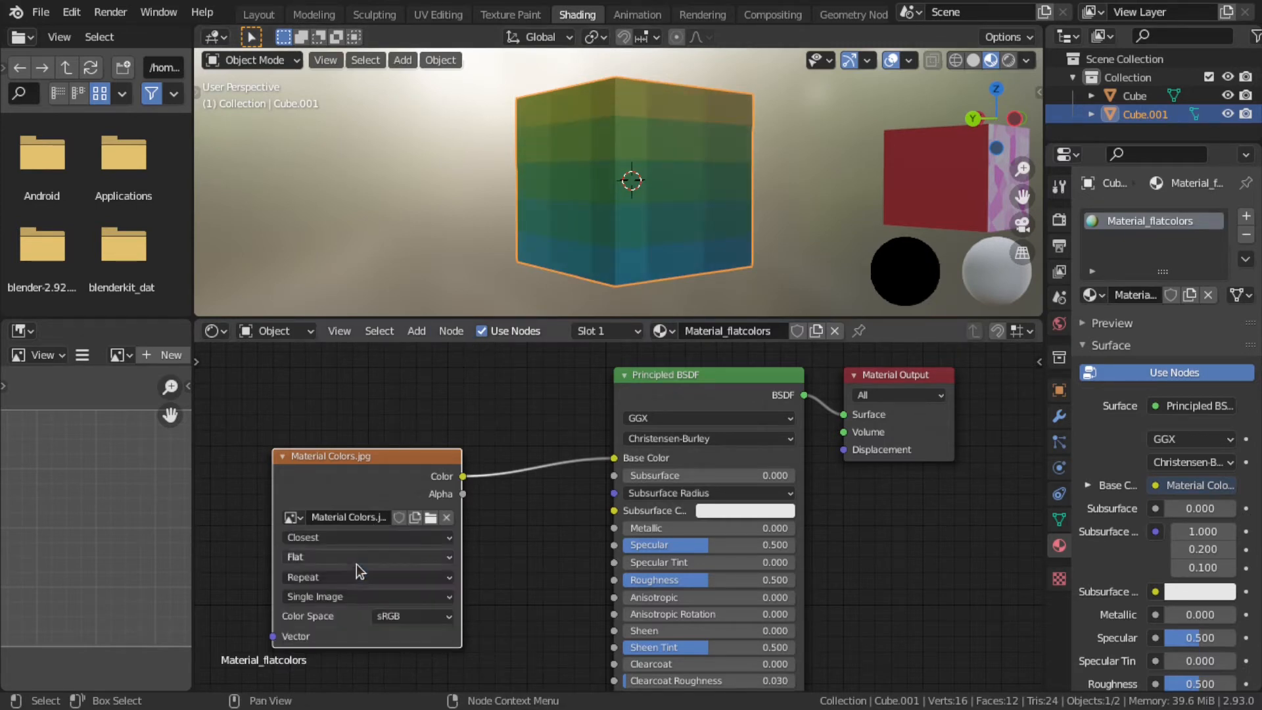
In the Layout workspace, split the Properties editor into two stacked areas and adjust their heights.
click(258, 15)
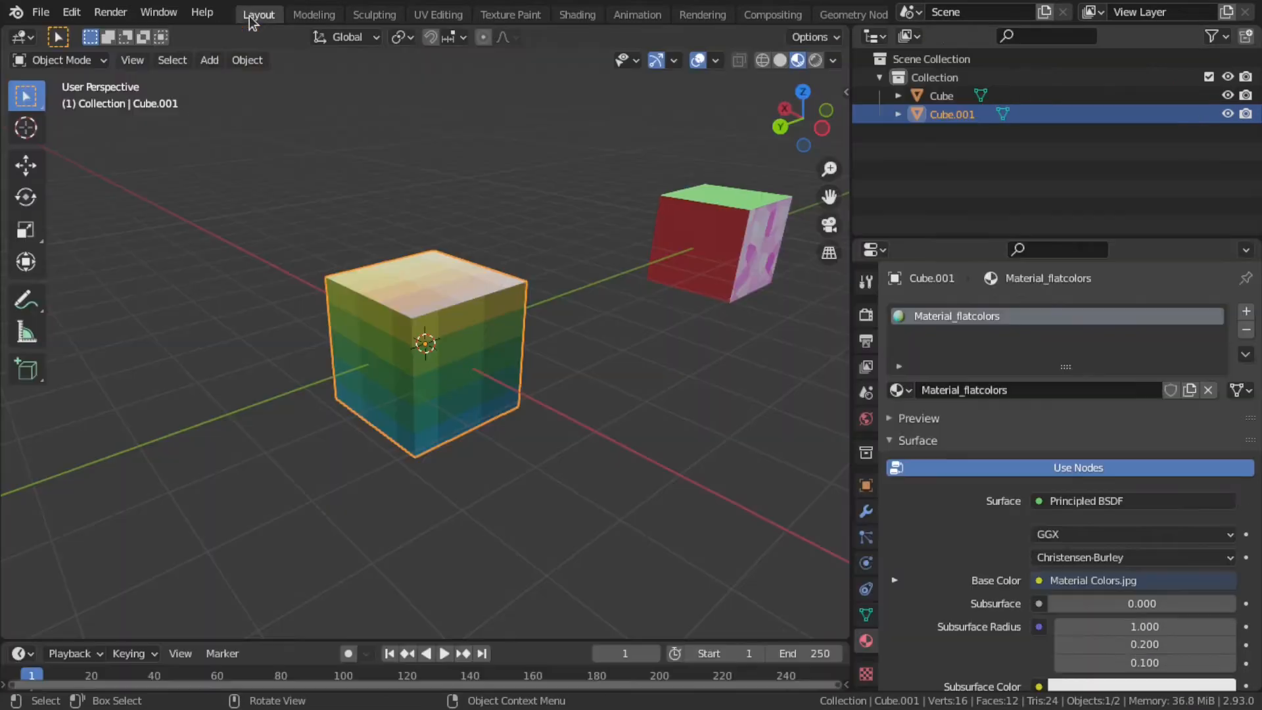
mouse_move(856, 239)
mouse_down()
mouse_move(876, 365)
mouse_move(934, 422)
mouse_up()
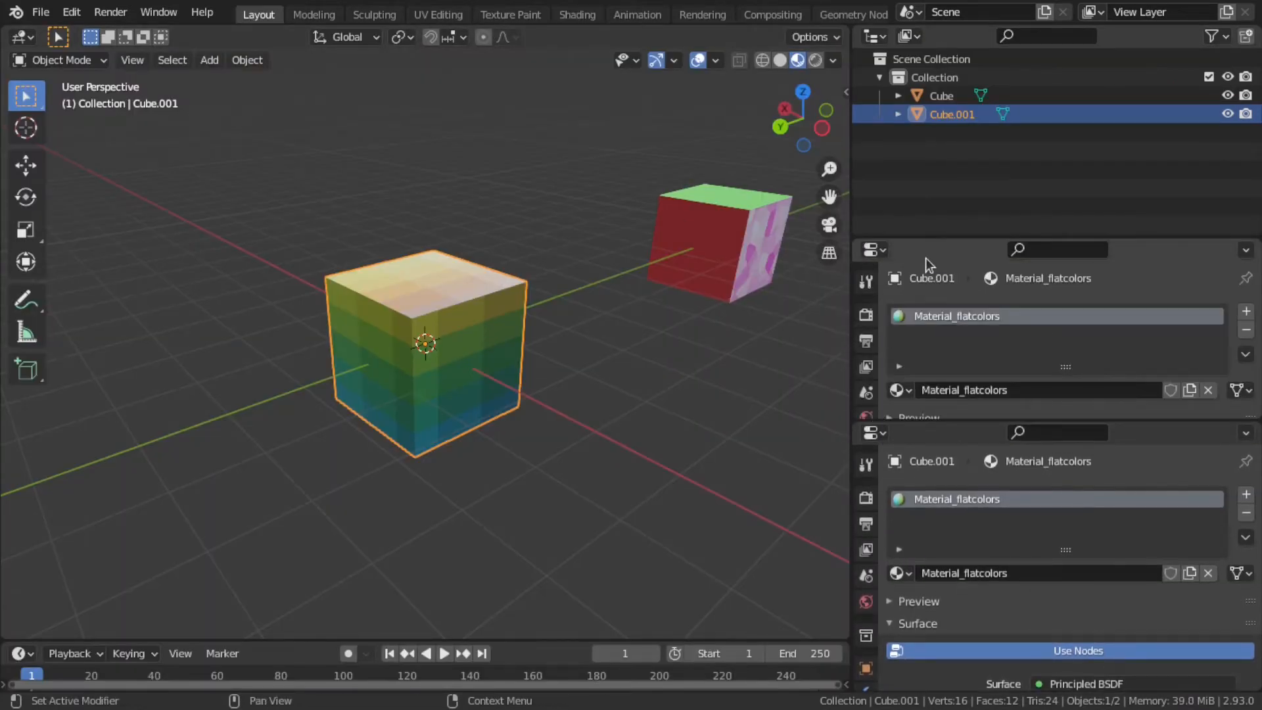
drag(933, 240, 933, 154)
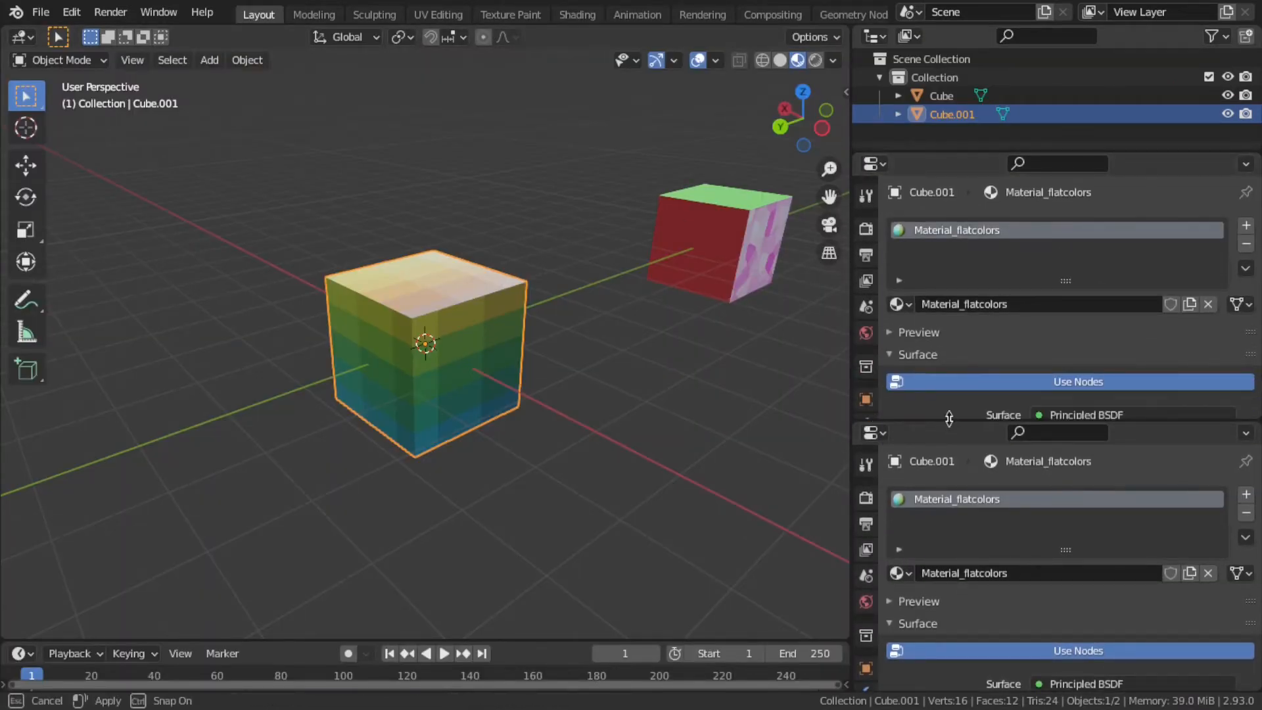
drag(949, 421, 949, 384)
Turn the upper Properties area into a UV Editor displaying Material Colors.jpg.
click(874, 163)
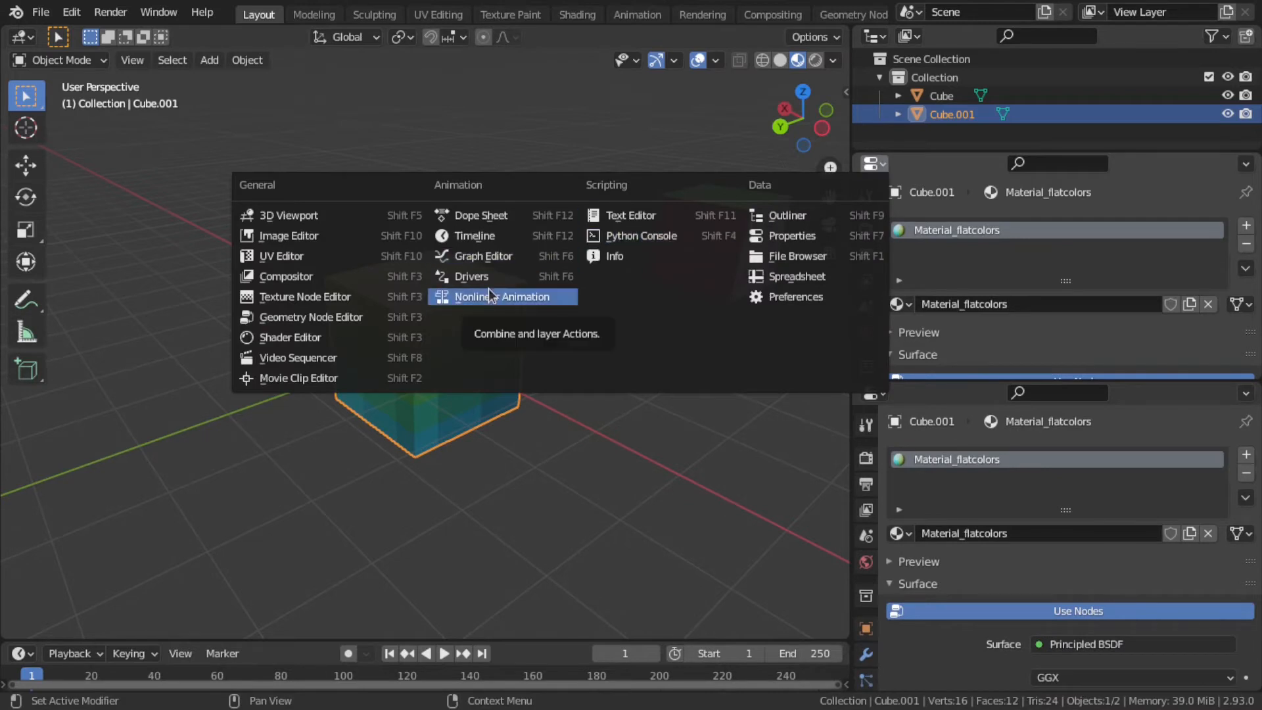
click(283, 256)
click(1009, 164)
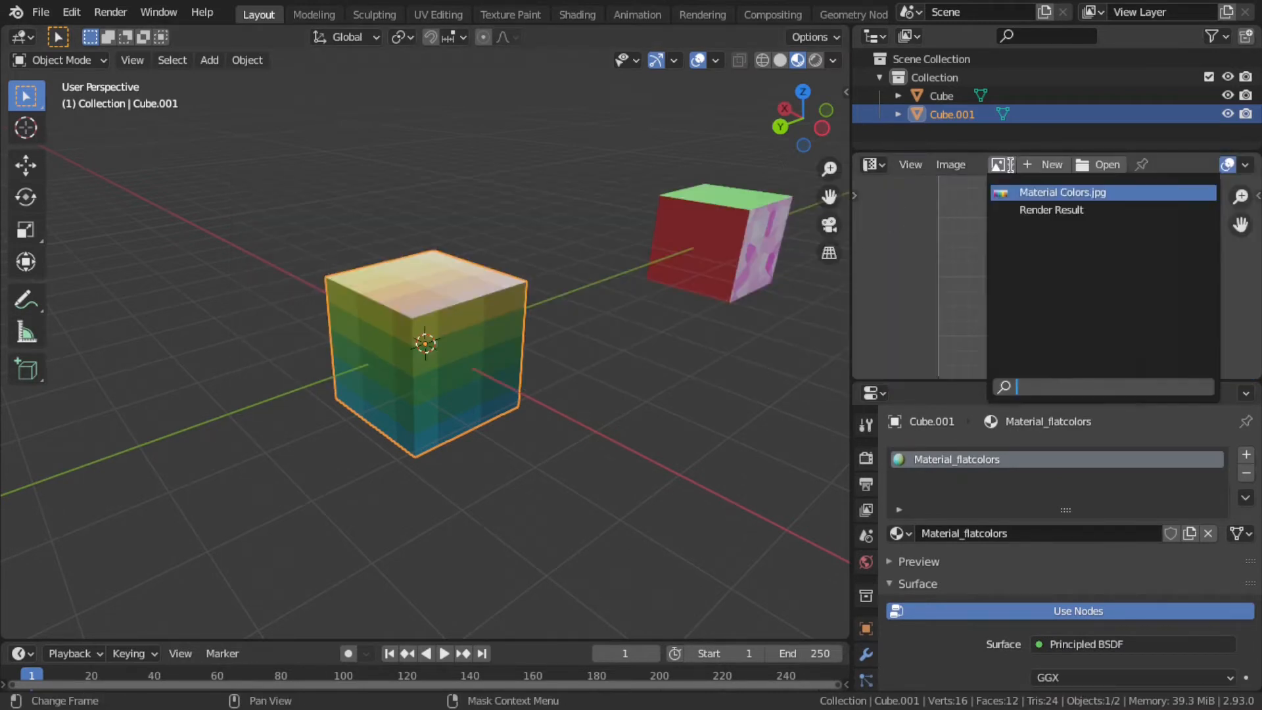
click(1035, 192)
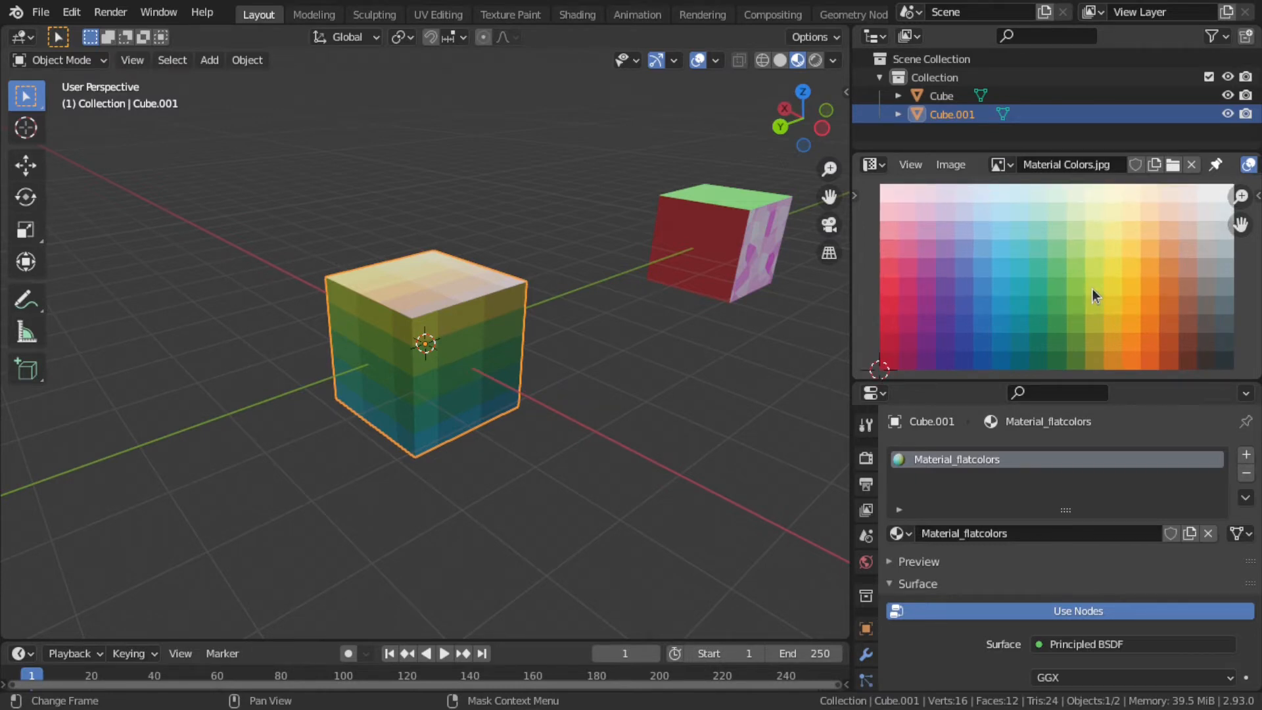
In Edit Mode, check the UVs of individual faces on the second cube and scale the front right side face's UVs to 0.
key(Tab)
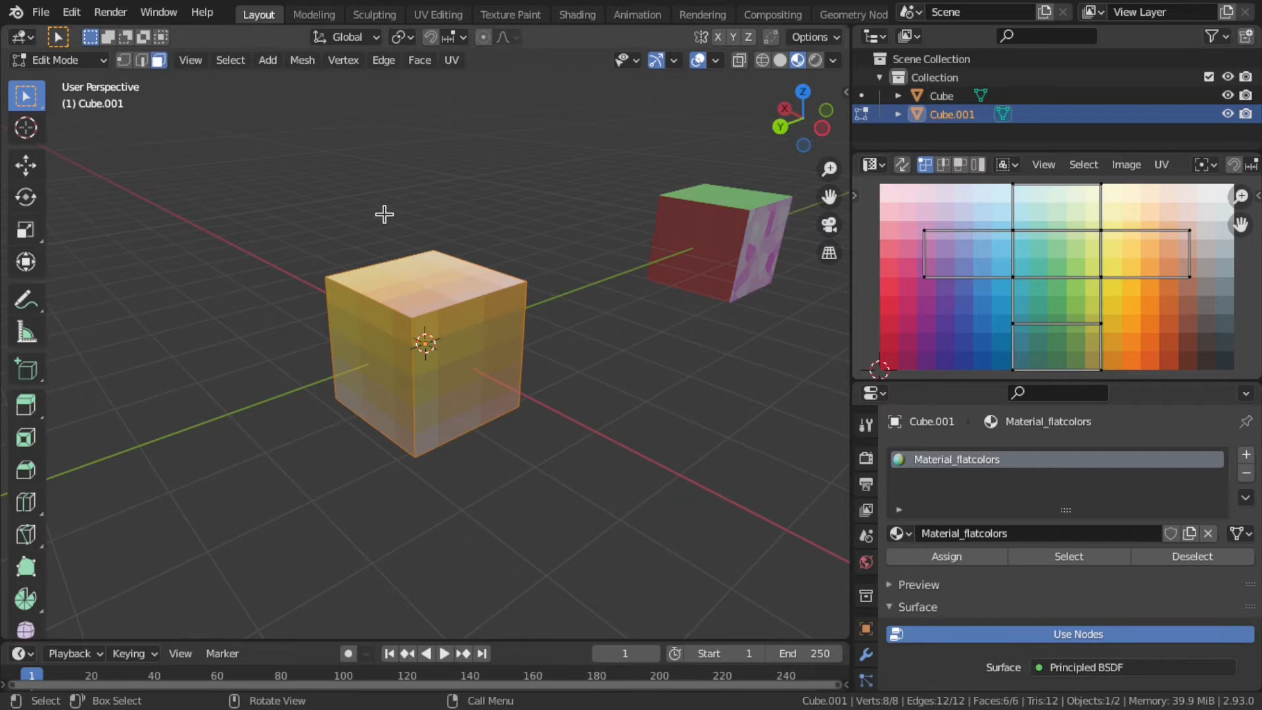
click(505, 380)
click(389, 372)
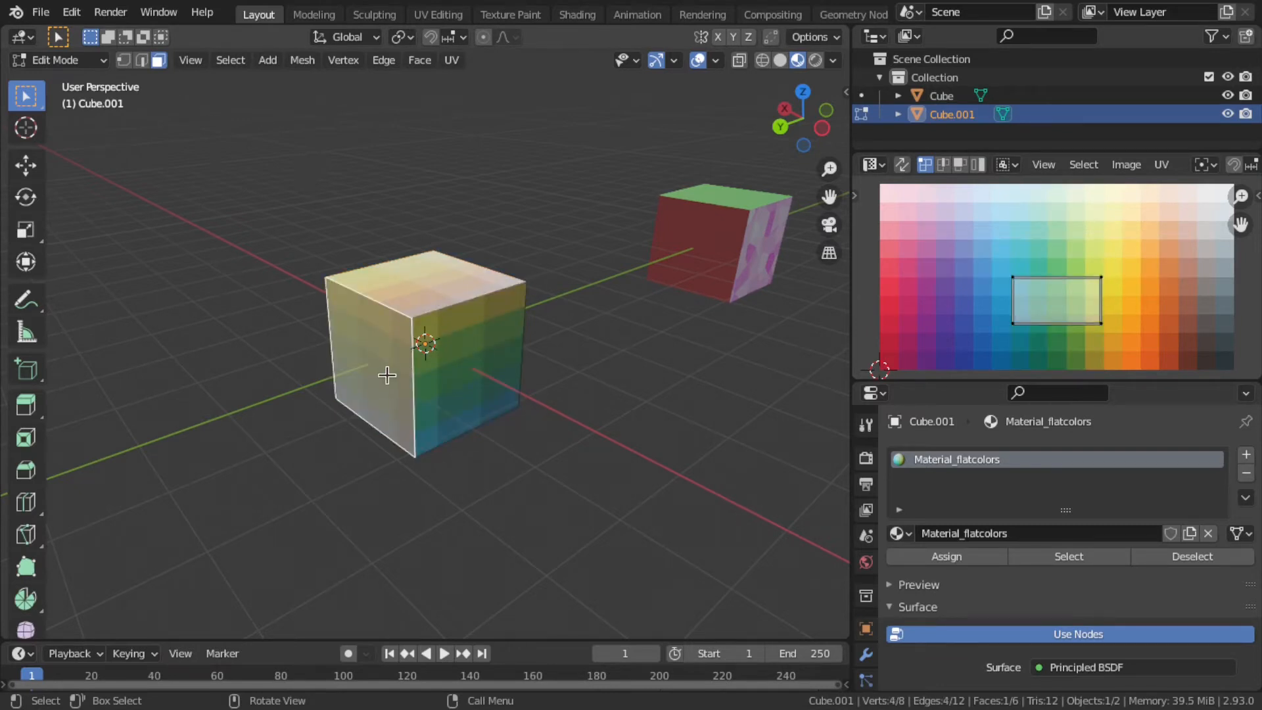
click(416, 281)
click(454, 363)
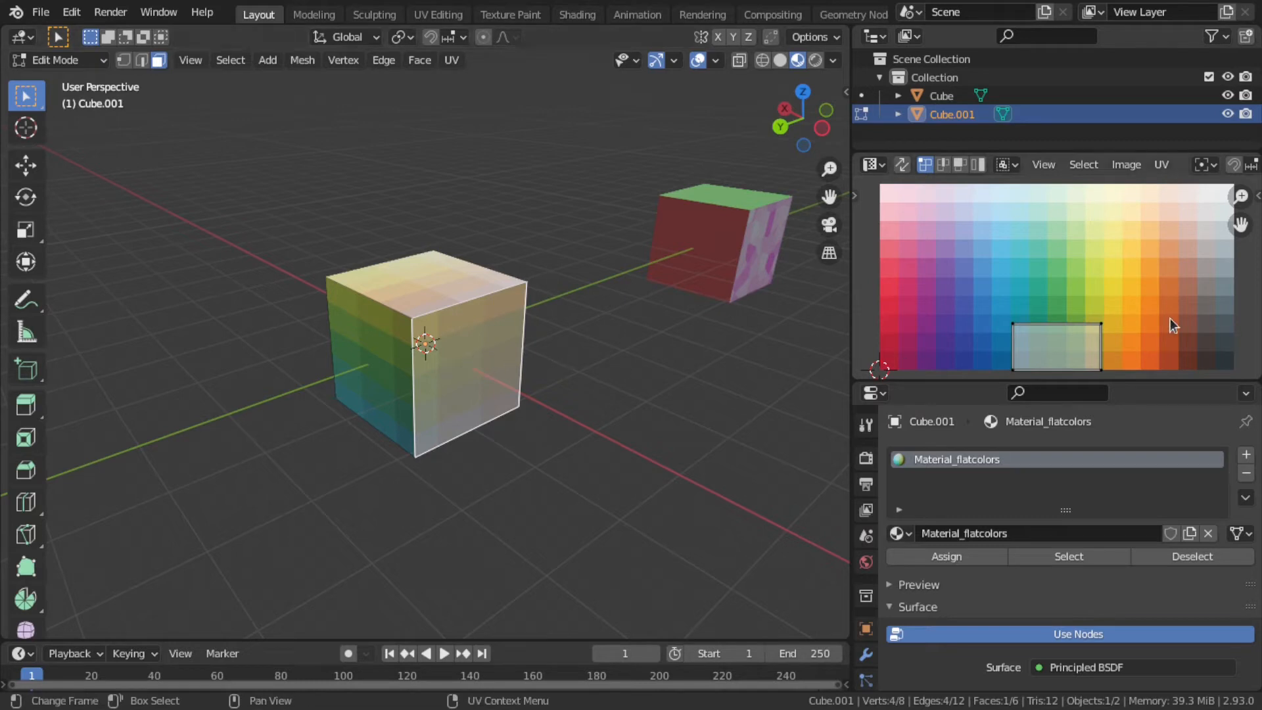
key(s)
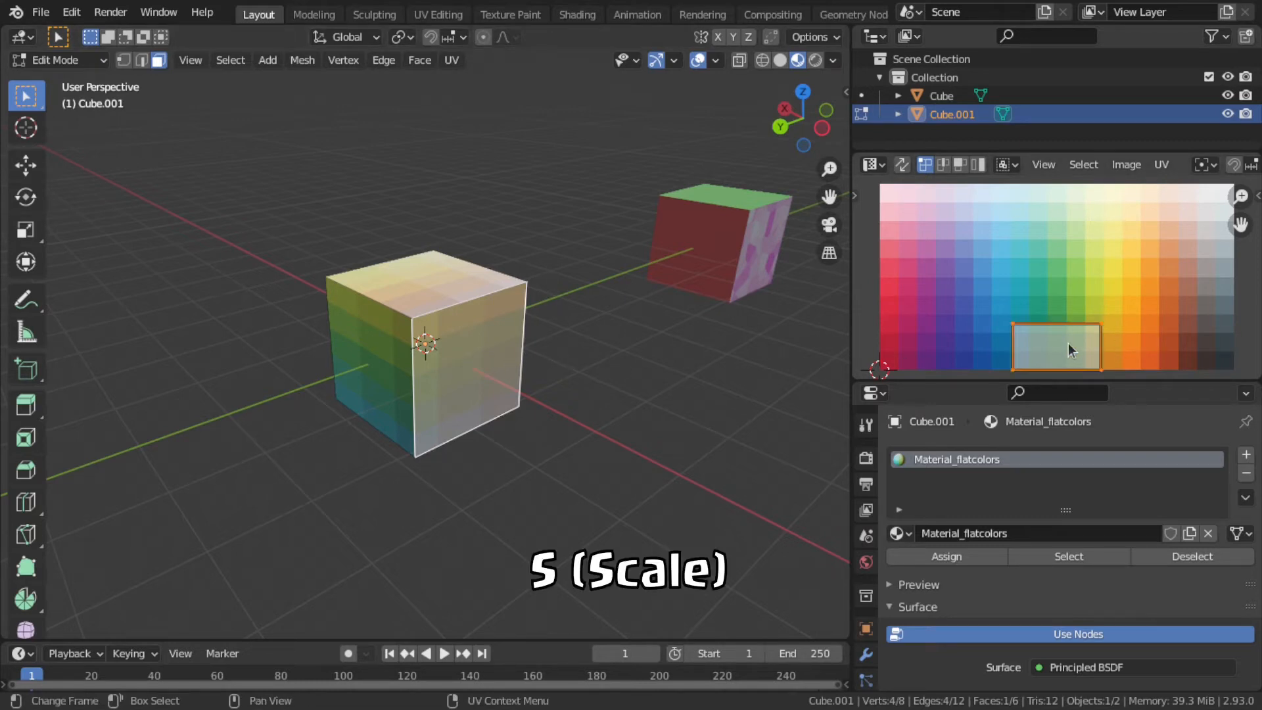
key(0)
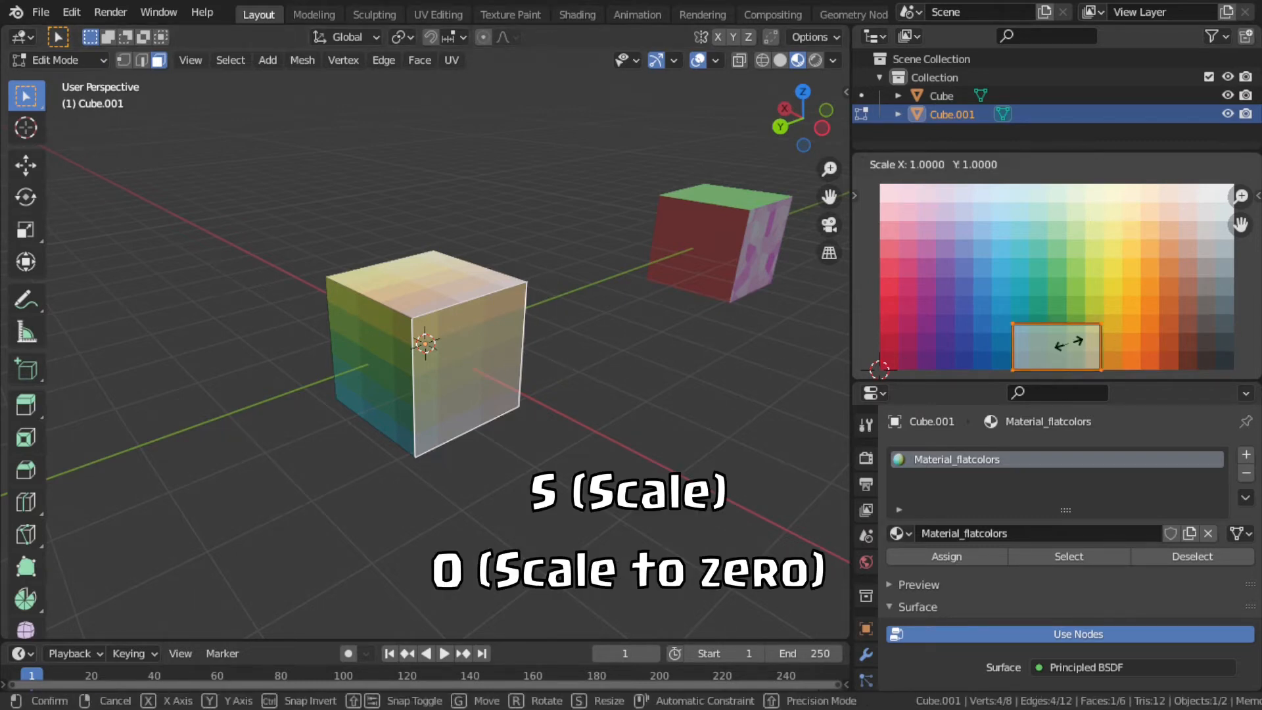
click(1068, 343)
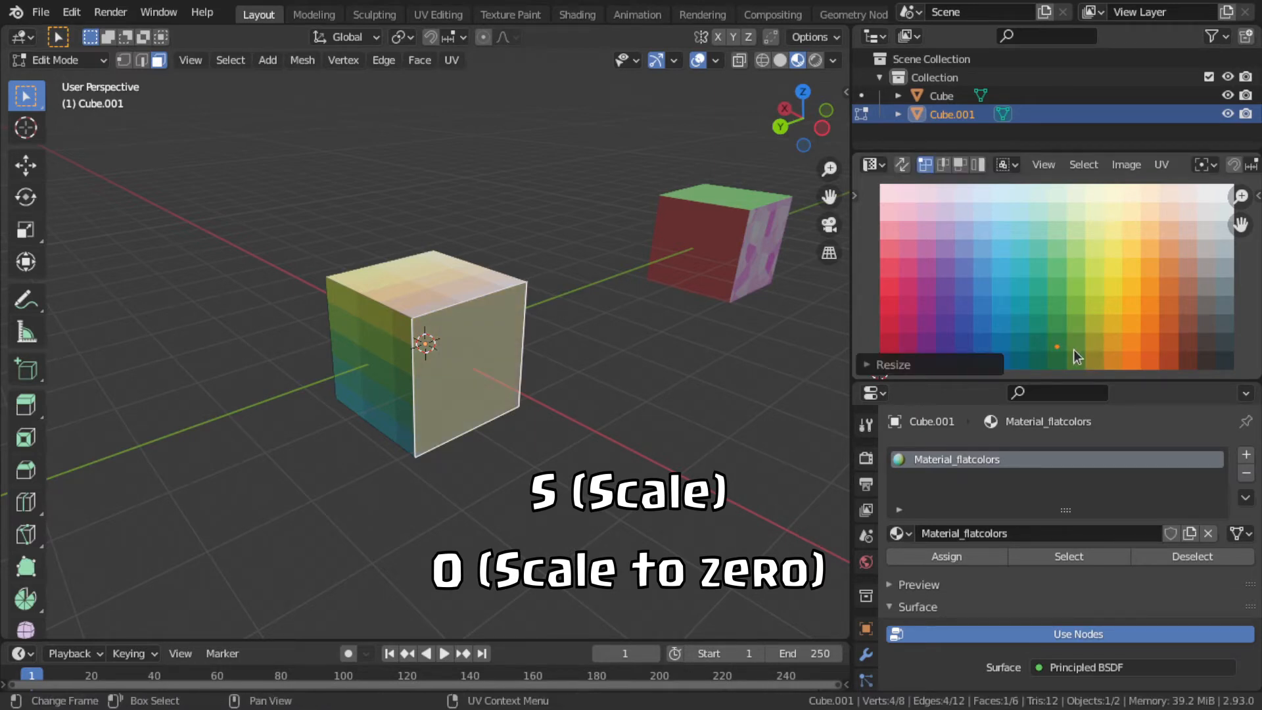
Move the front right face's collapsed UVs onto a purple swatch of the palette and leave Edit Mode.
key(g)
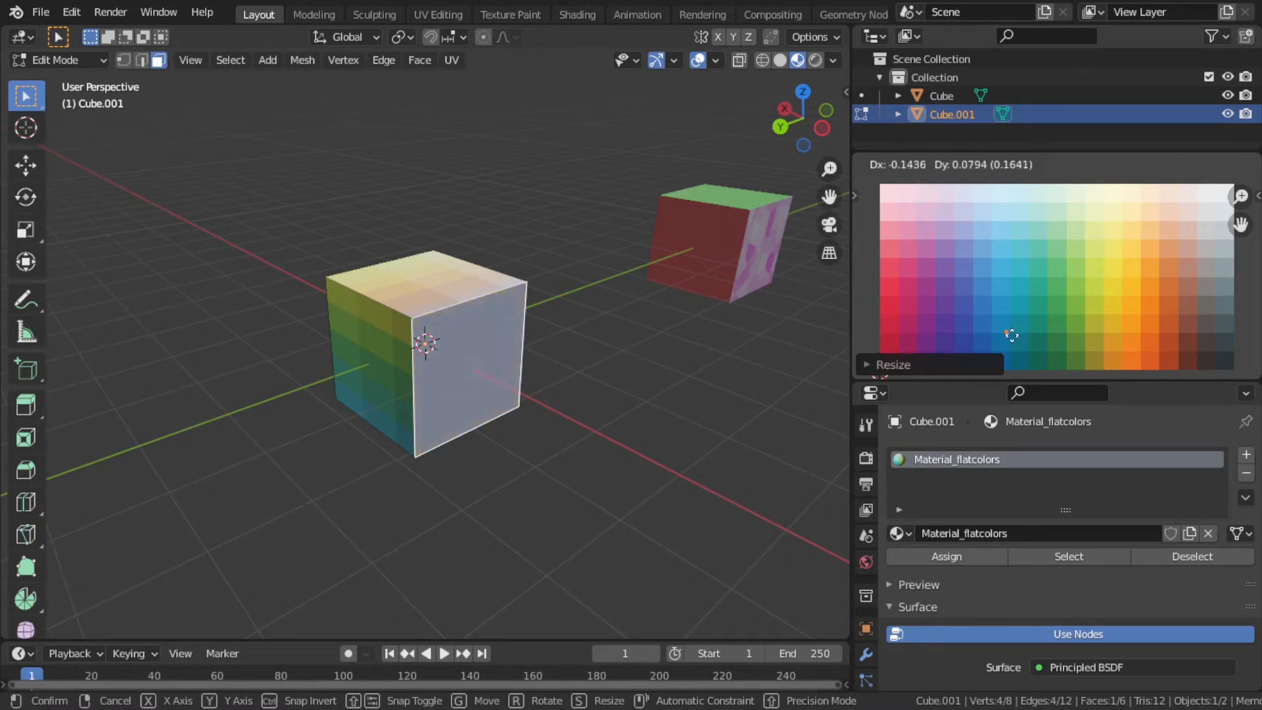
click(1011, 335)
key(Tab)
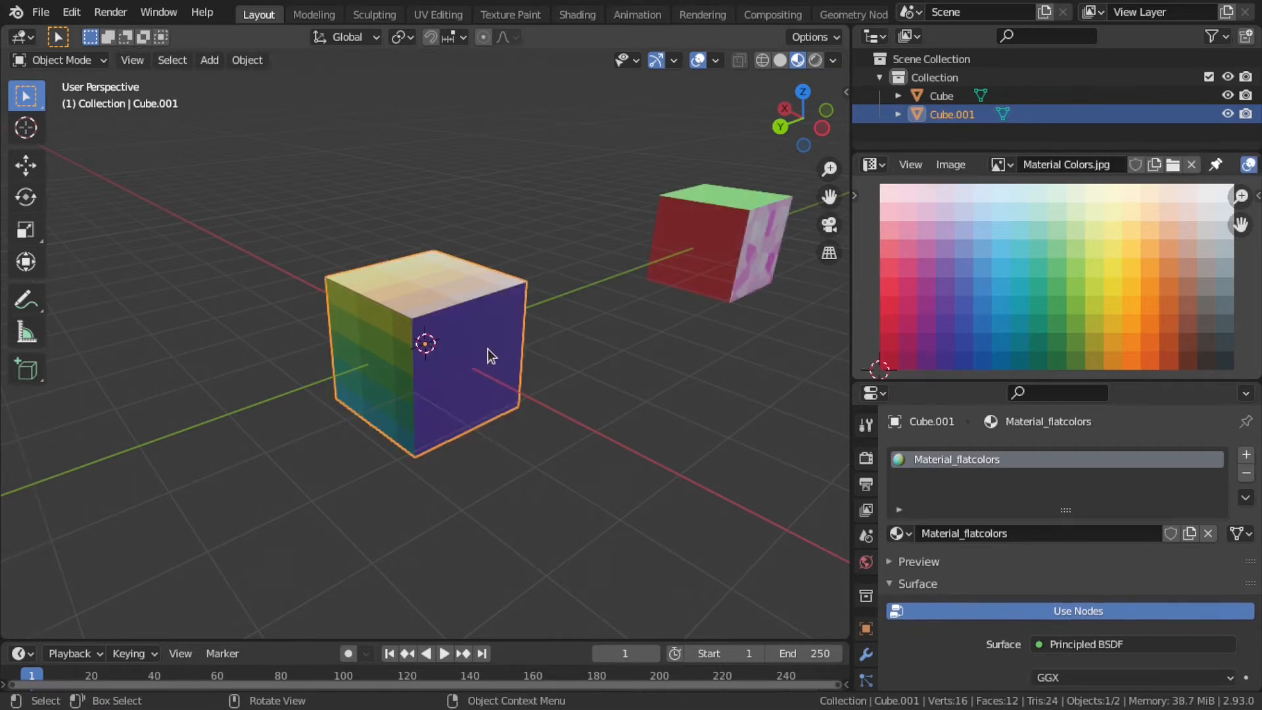
Select all faces and UVs of the second cube, scale the UVs to 0 and move them onto a green swatch.
key(Tab)
key(a)
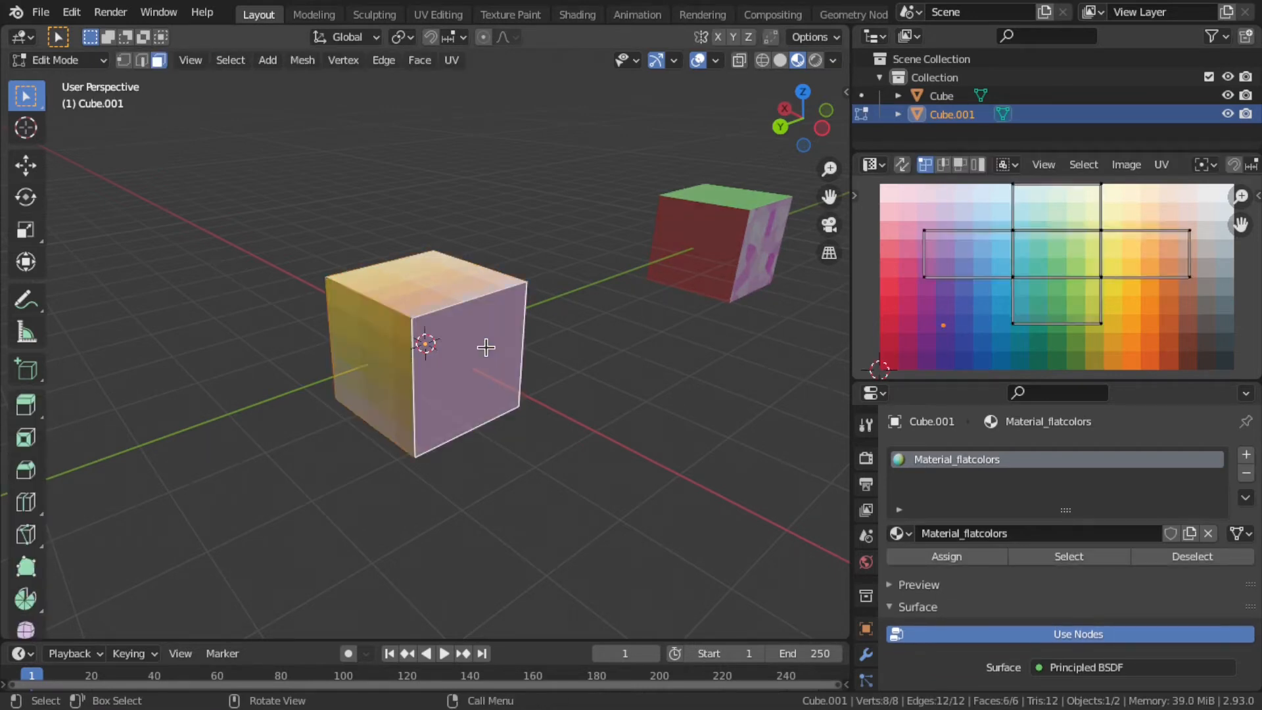
key(a)
key(s)
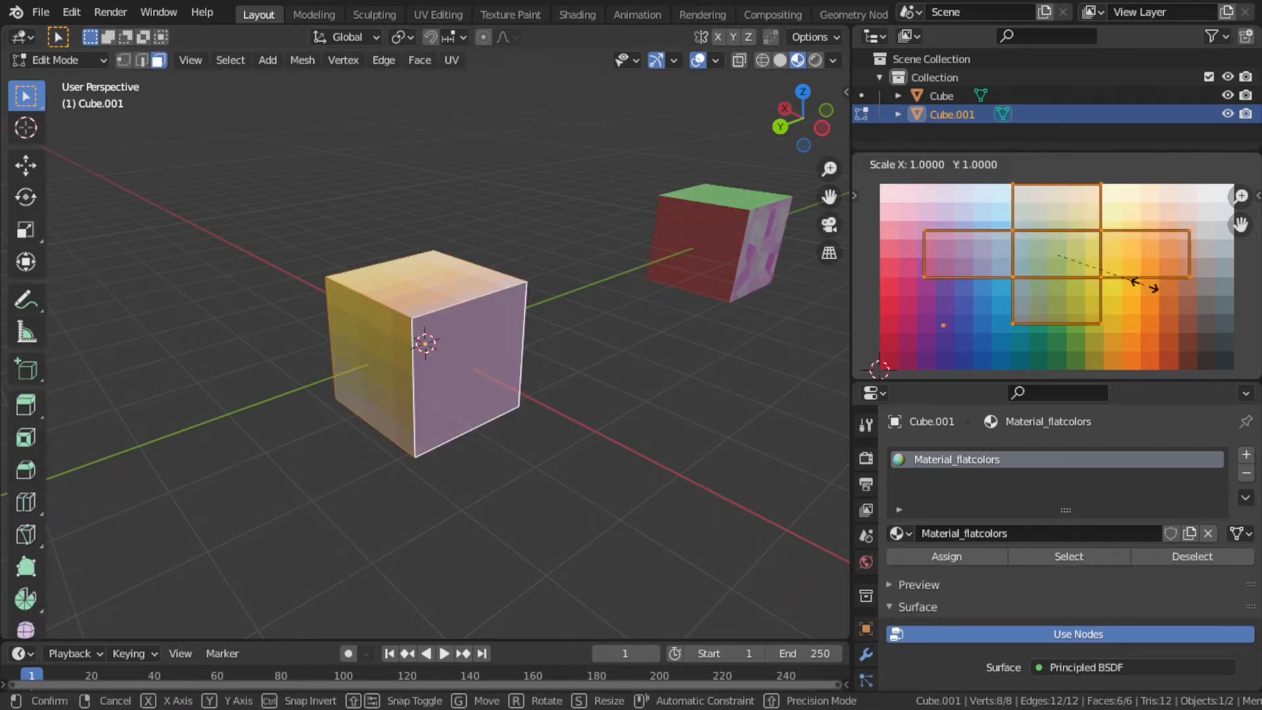
key(0)
key(Return)
key(g)
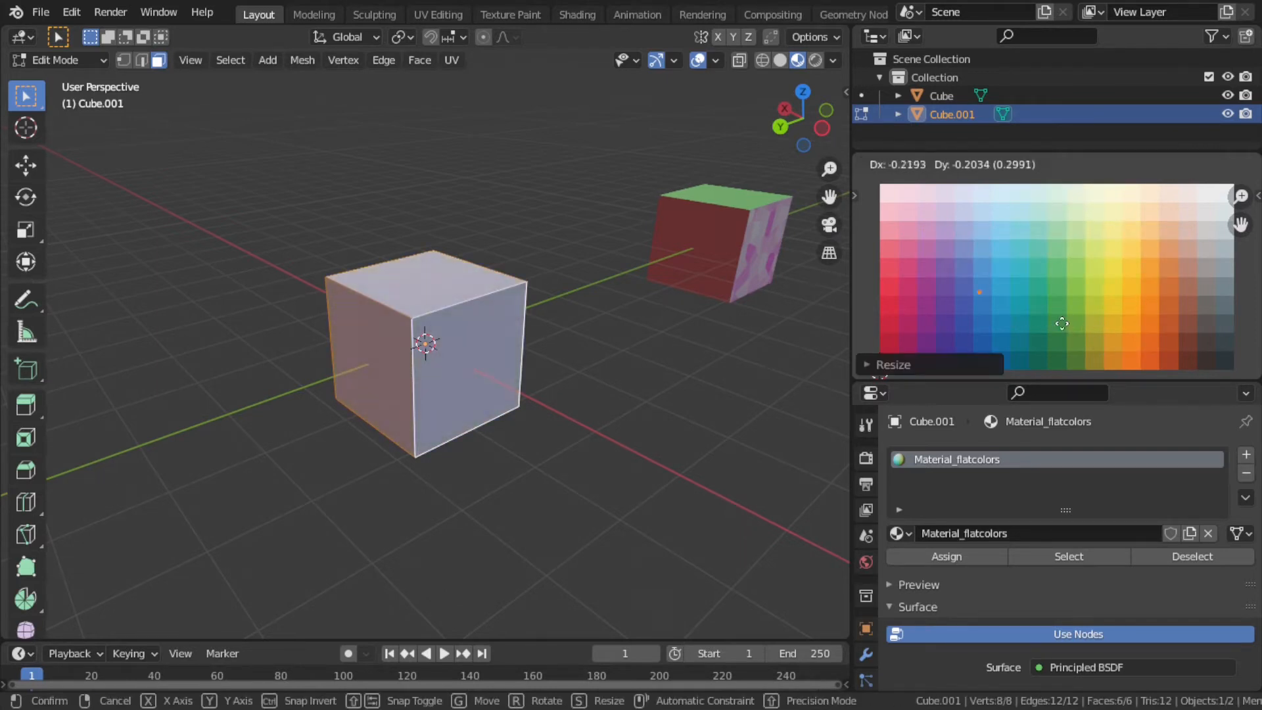
click(1163, 164)
Move the UVs of the cube's front right face onto a blue swatch and those of its left side face onto a dark grey swatch.
click(483, 329)
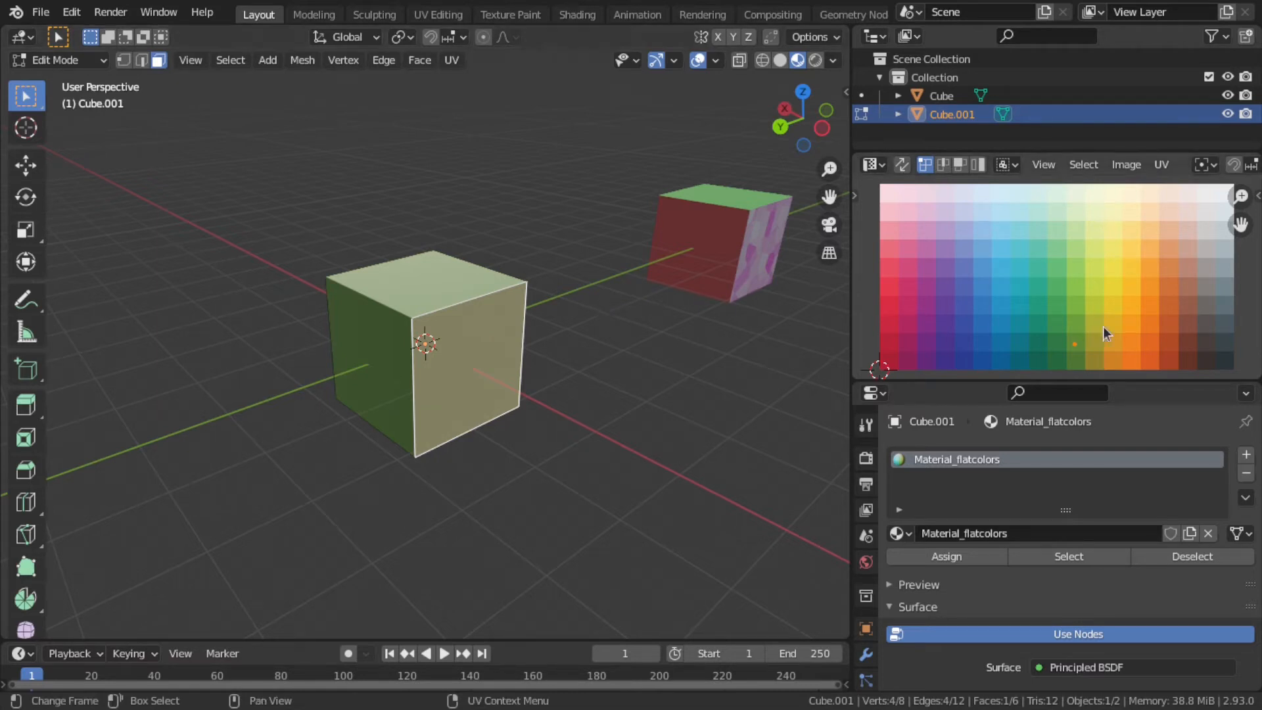
key(g)
click(995, 313)
click(391, 393)
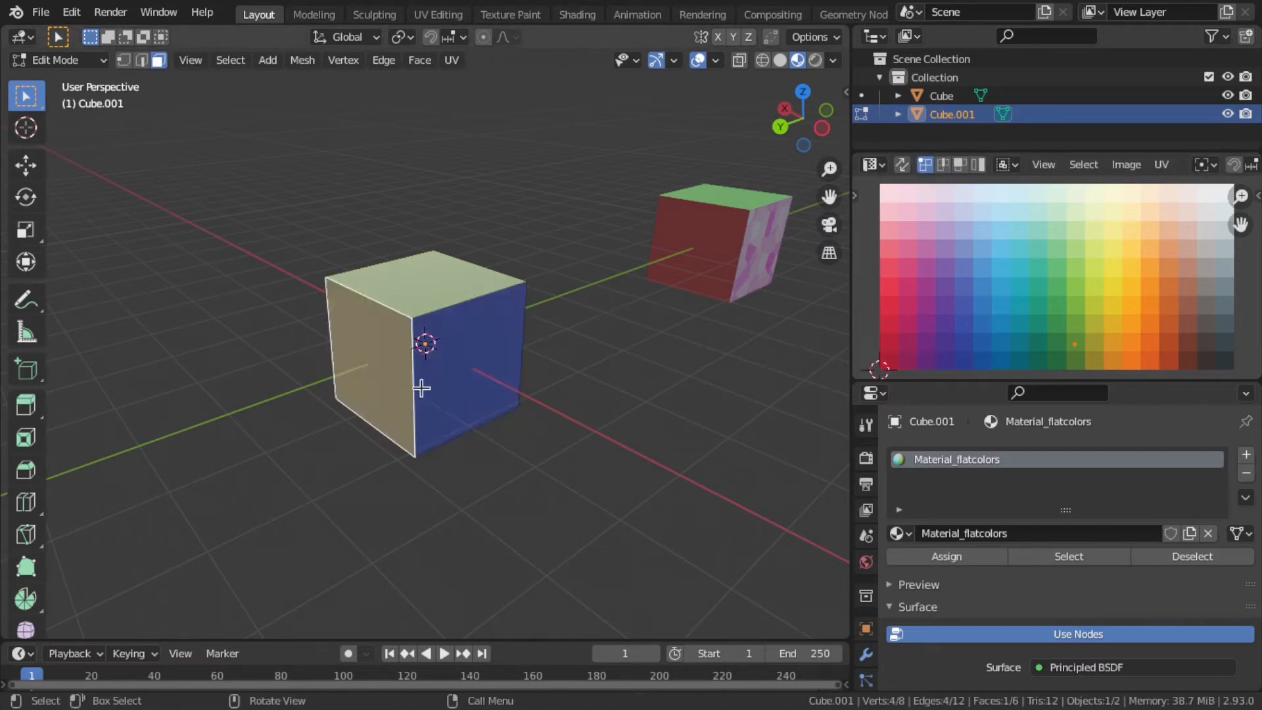
key(g)
click(1115, 311)
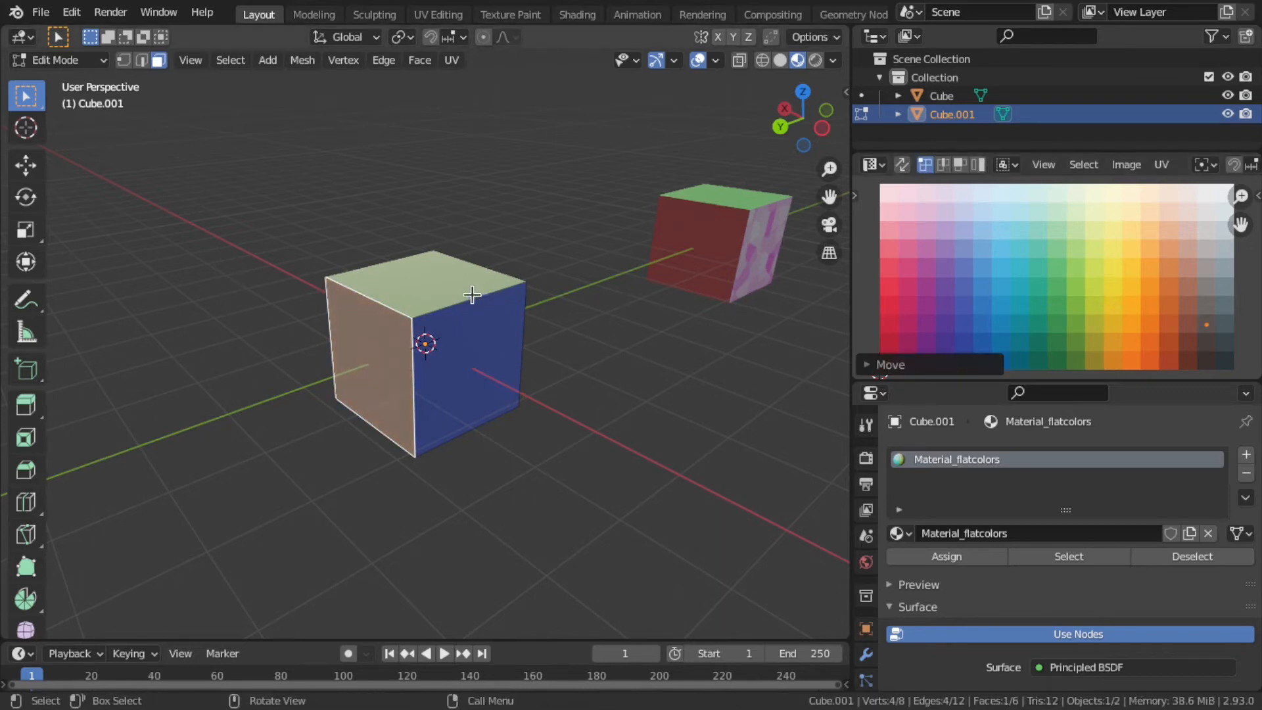
Move the UVs of the second cube's top face onto a purple swatch of the palette.
click(450, 287)
key(g)
click(978, 280)
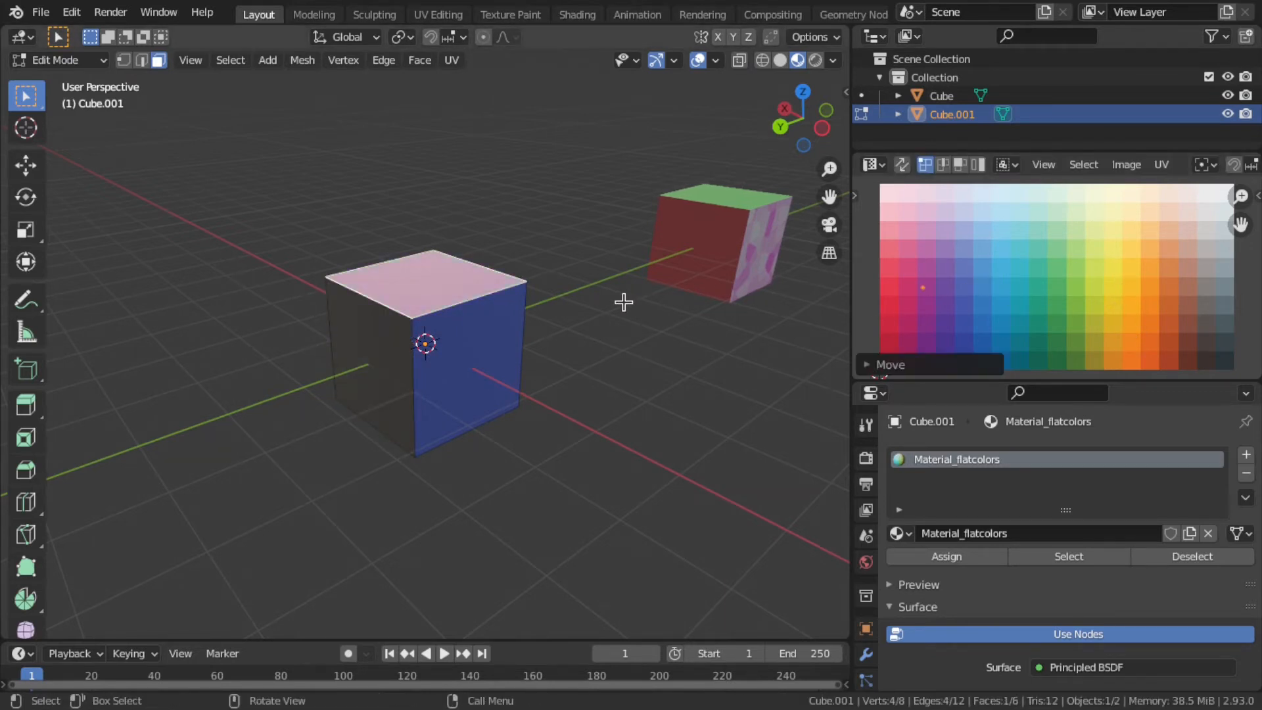
Move the UVs of the adjacent green side face onto a teal swatch and leave Edit Mode.
middle_drag(480, 327, 771, 351)
click(420, 375)
key(g)
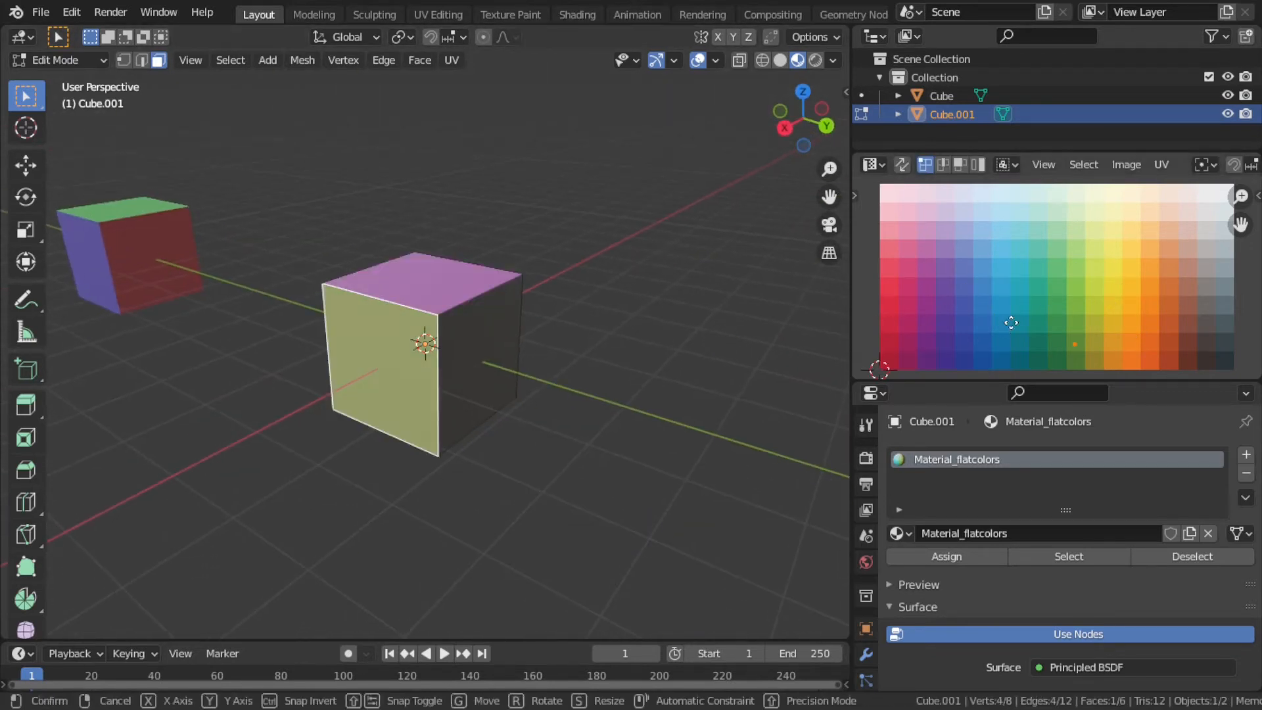
click(954, 256)
middle_drag(670, 259, 482, 279)
key(Tab)
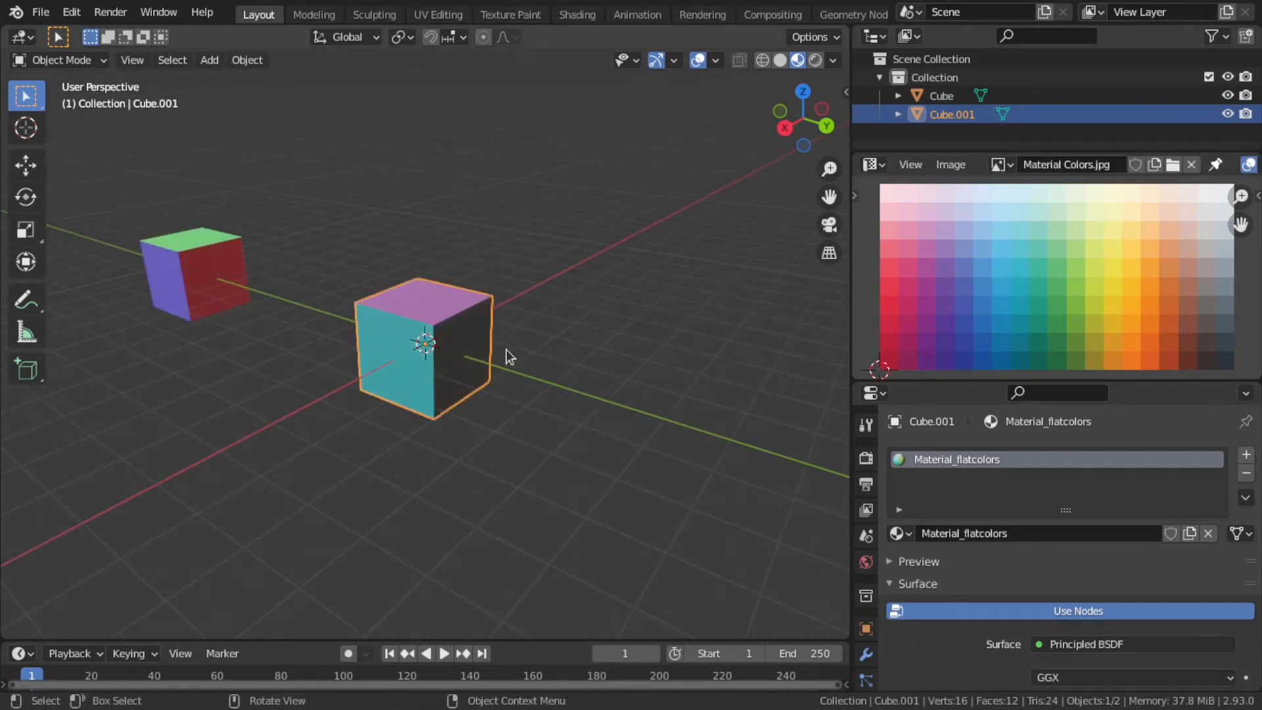
middle_drag(507, 357, 352, 393)
scroll(349, 392, down, 3)
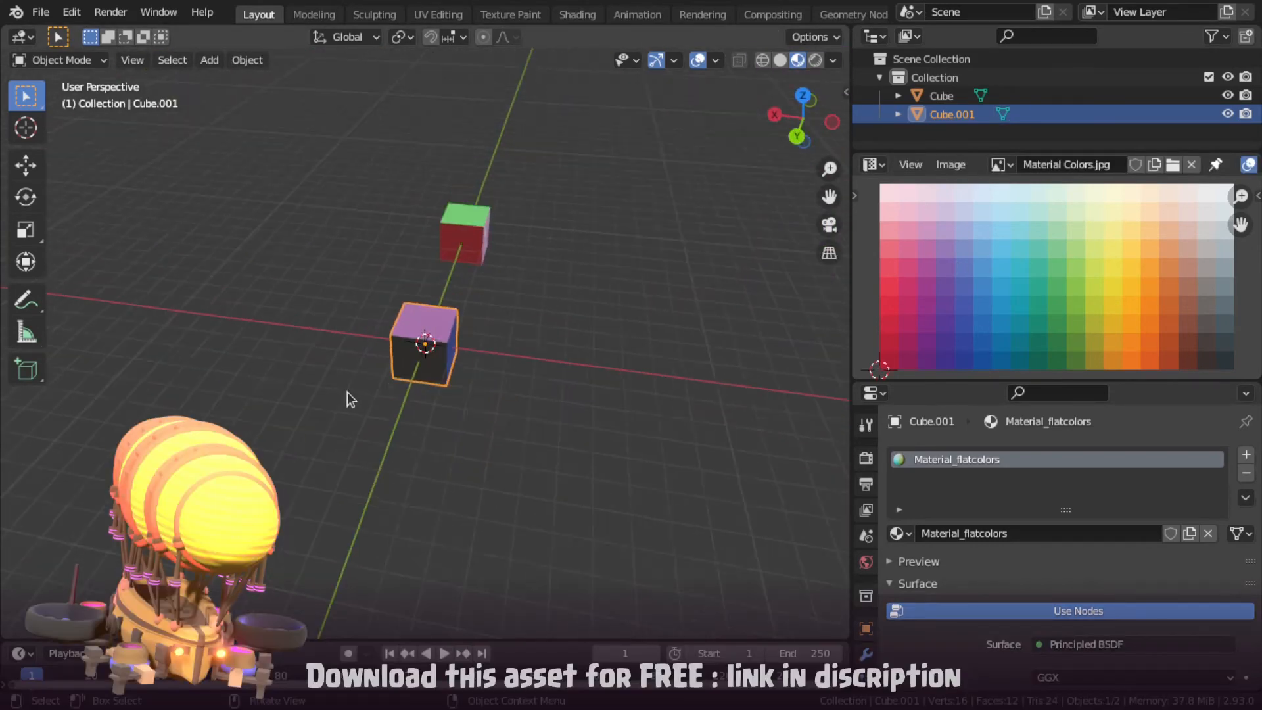
scroll(348, 393, up, 3)
middle_drag(551, 317, 439, 325)
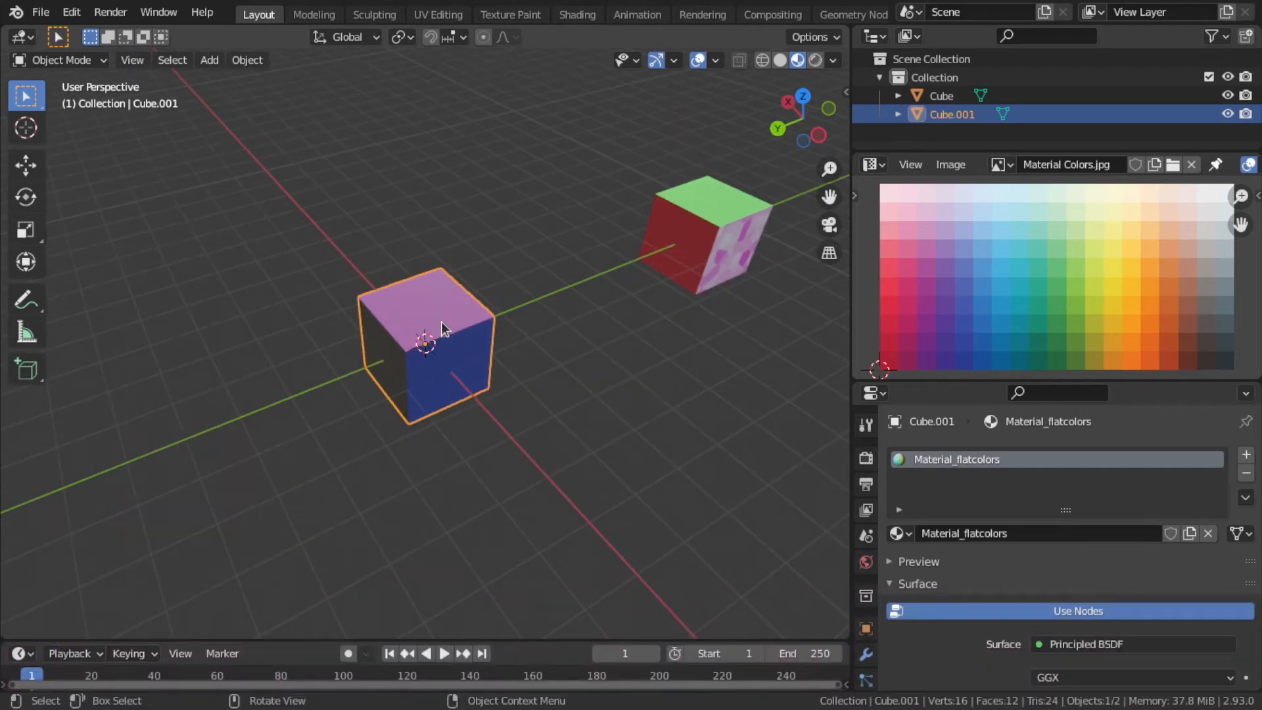
In the UV Editing workspace, check the cube's UVs over Material Colors.jpg and show the model in Material Preview shading.
click(439, 15)
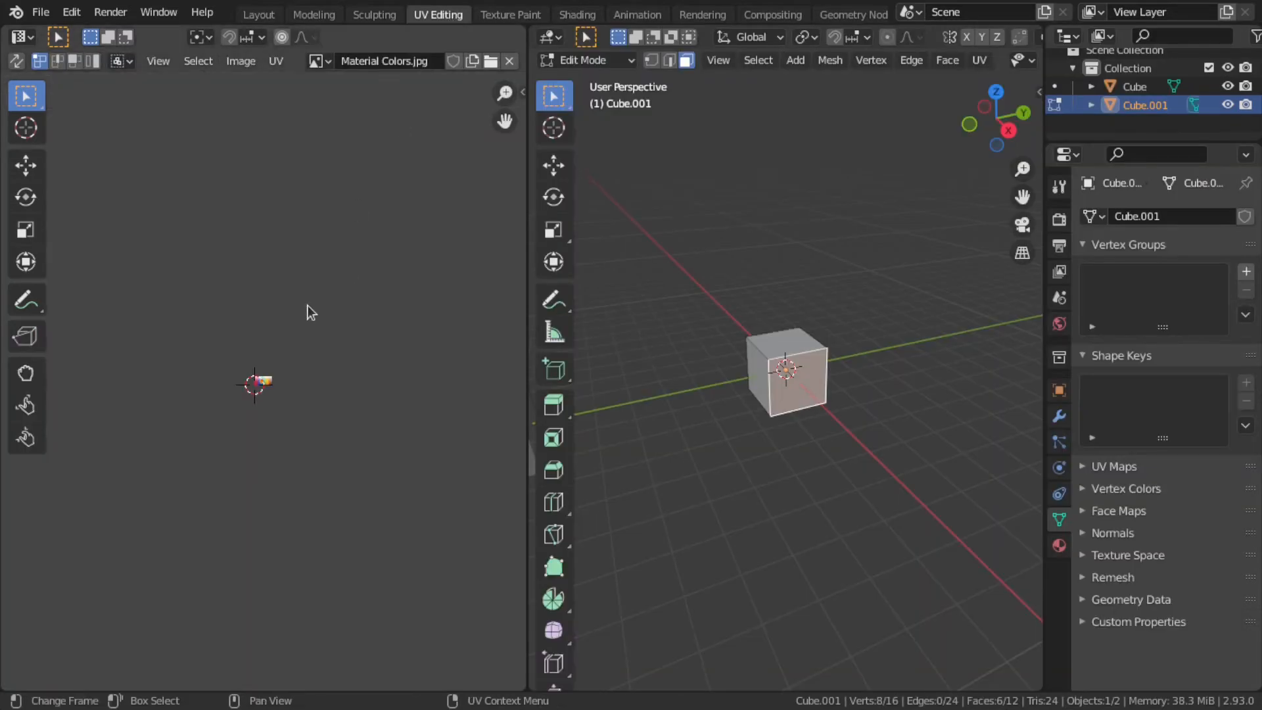
scroll(263, 404, up, 5)
scroll(255, 401, down, 1)
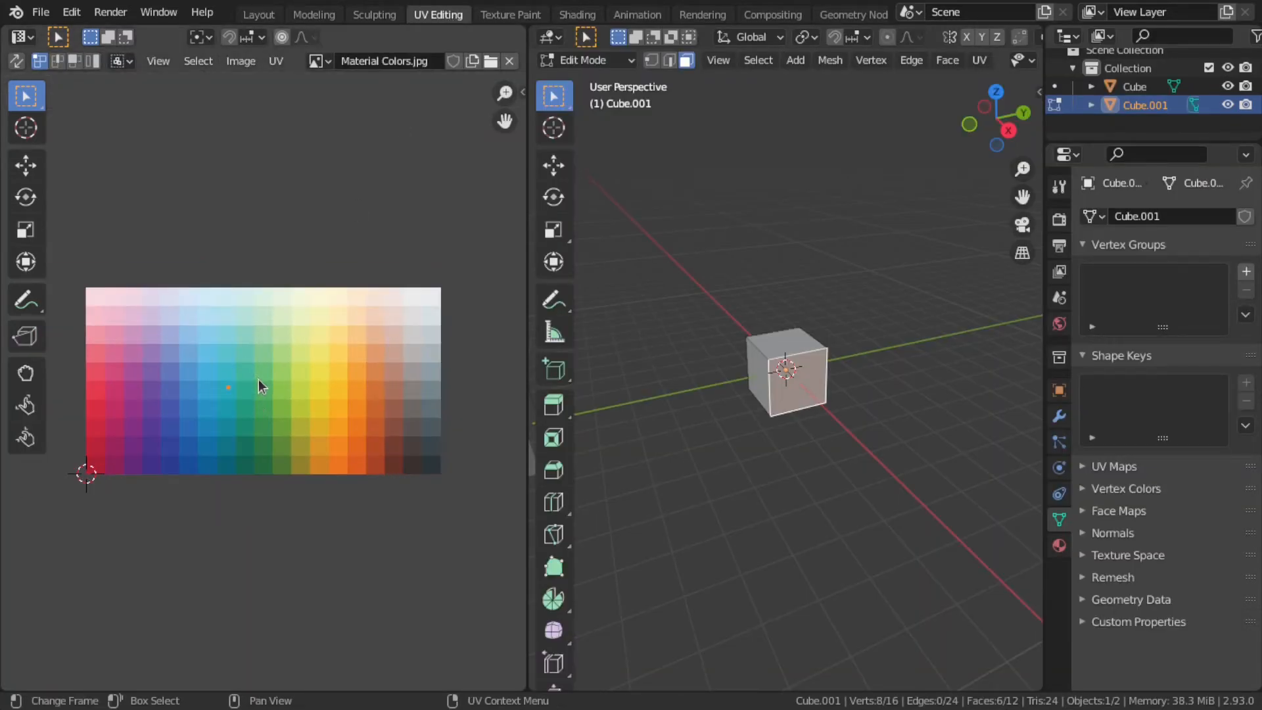
click(324, 61)
click(272, 109)
scroll(964, 66, down, 5)
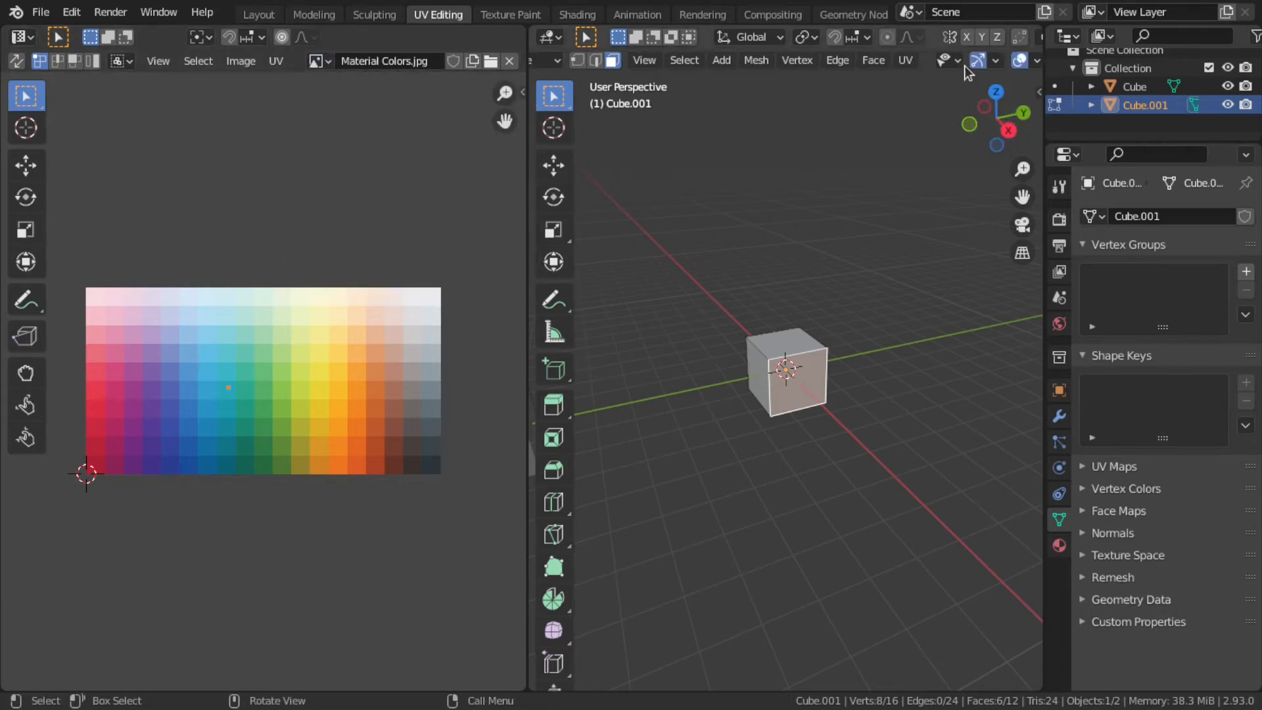
click(1008, 59)
scroll(791, 439, up, 4)
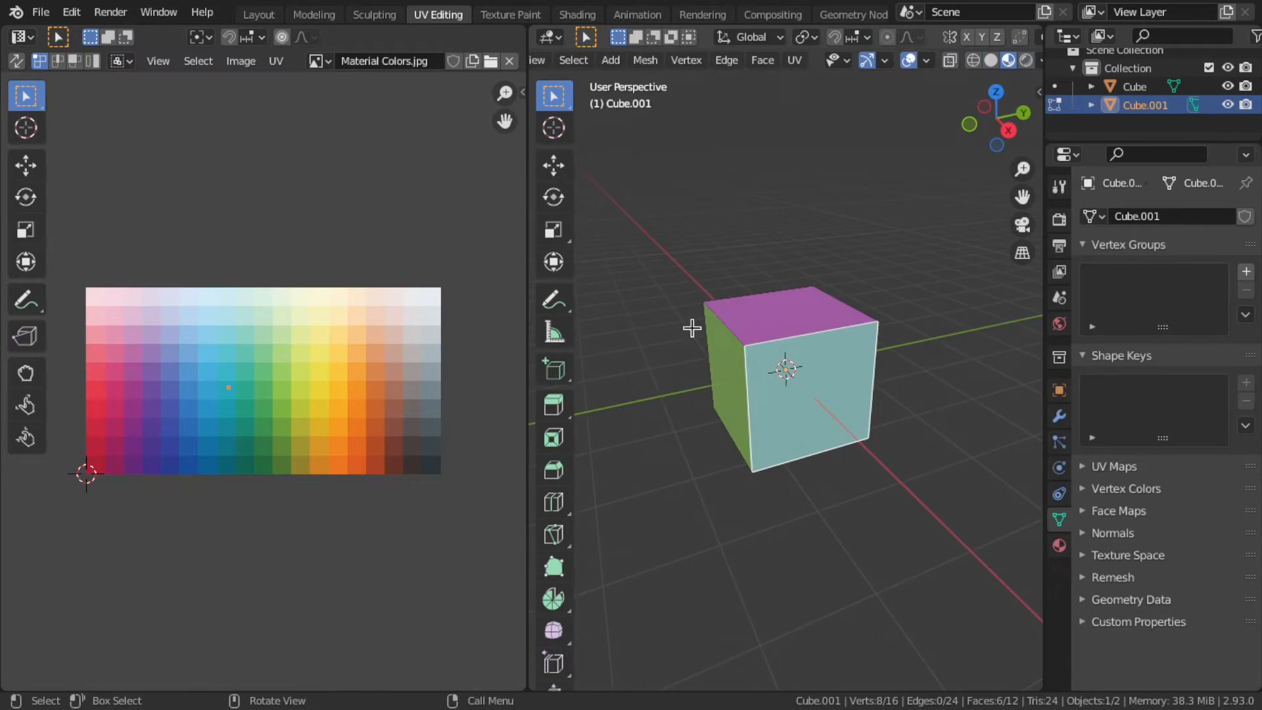
Back in the Layout workspace, move the palette-coloured cube along Y beside the first cube and add a new cube at the origin.
click(259, 15)
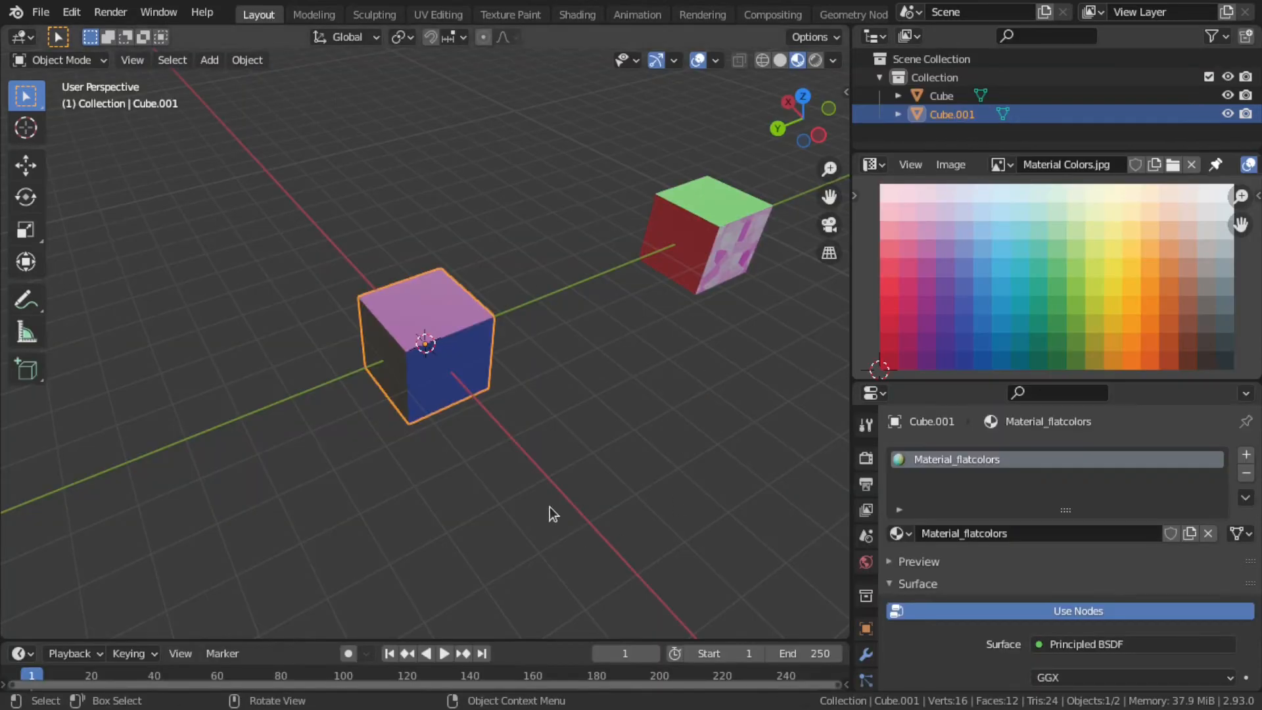
key(g)
key(y)
click(725, 428)
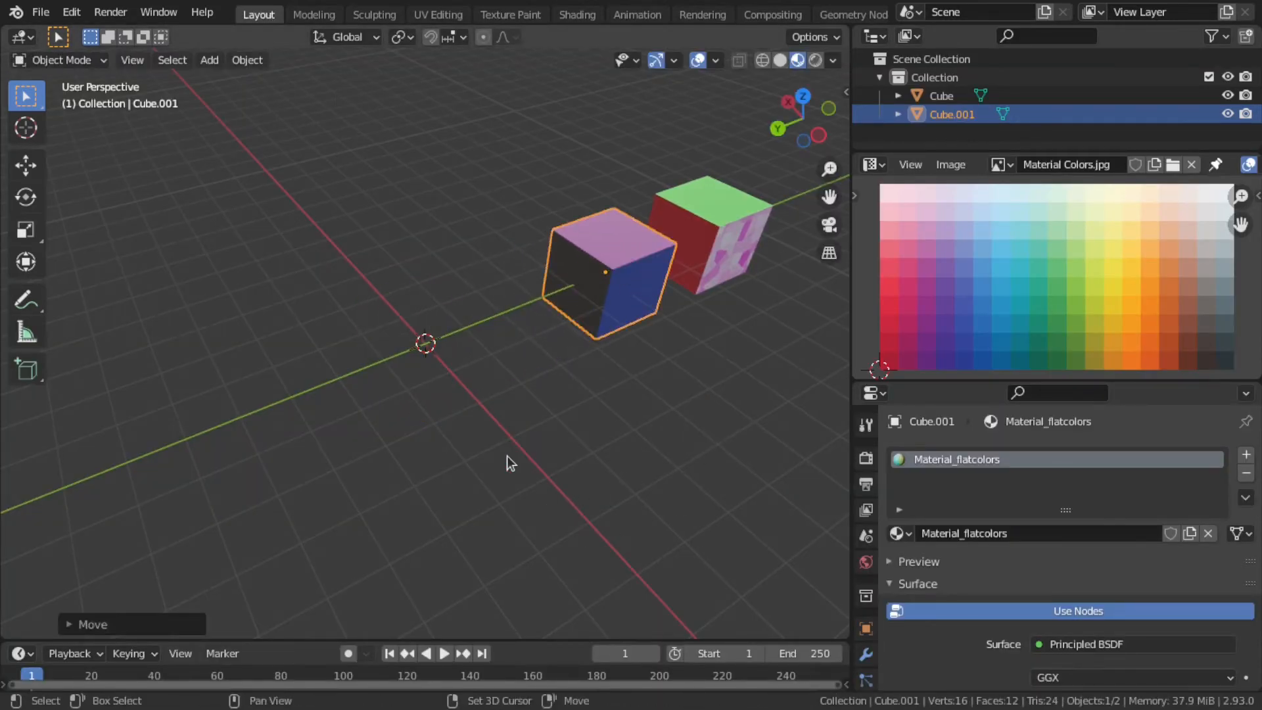
key(shift+a)
mouse_move(486, 330)
click(582, 350)
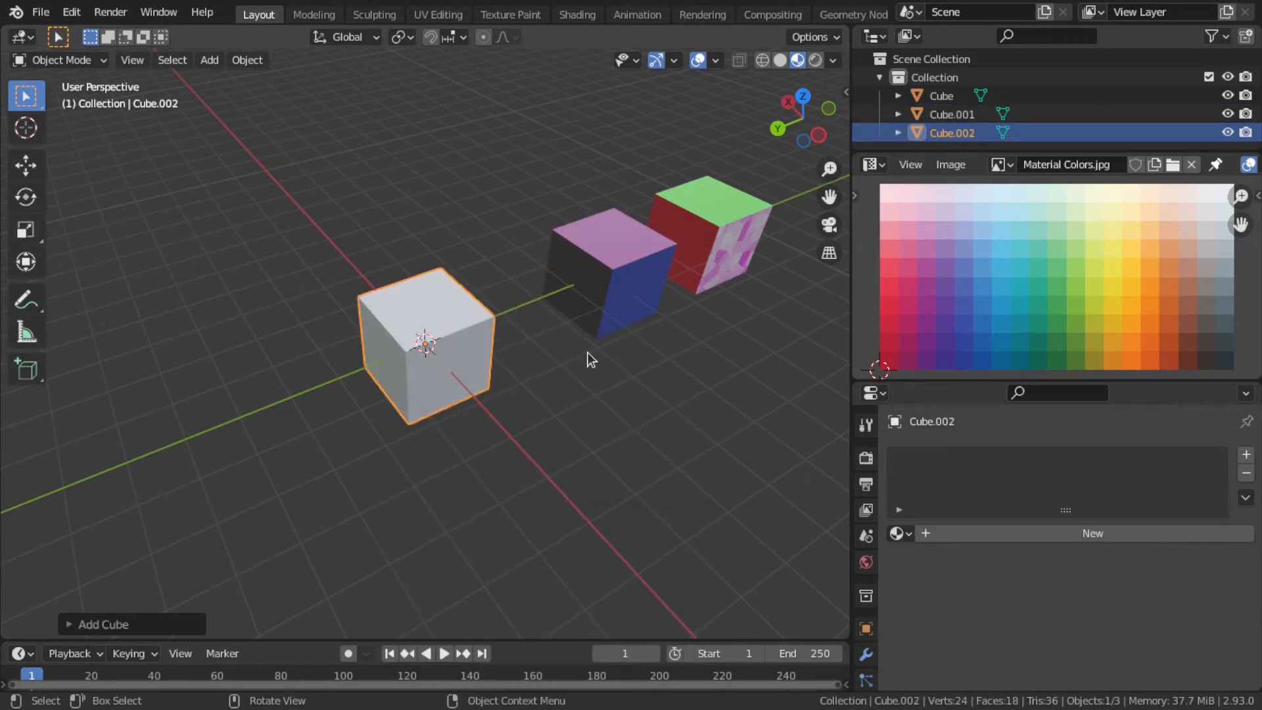
Create a new material for the new cube and name it Material_tiletexture.
click(960, 530)
double_click(972, 533)
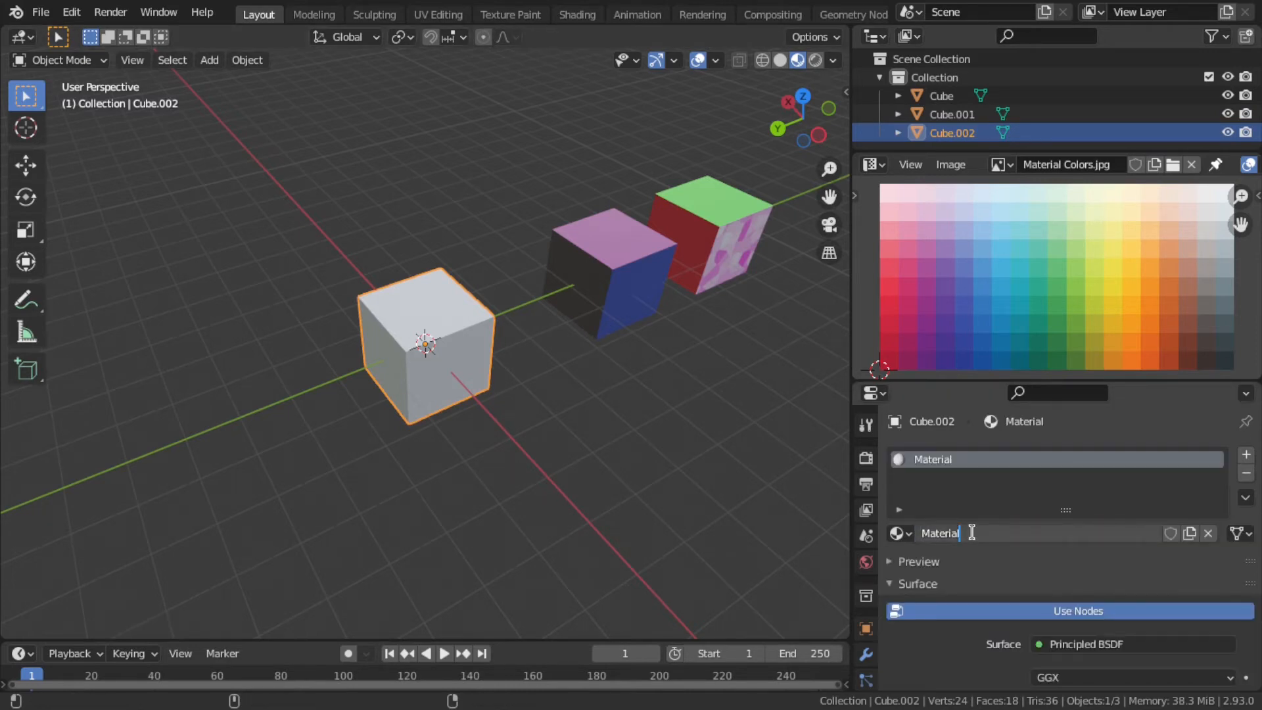
text(_tiletexture)
key(Return)
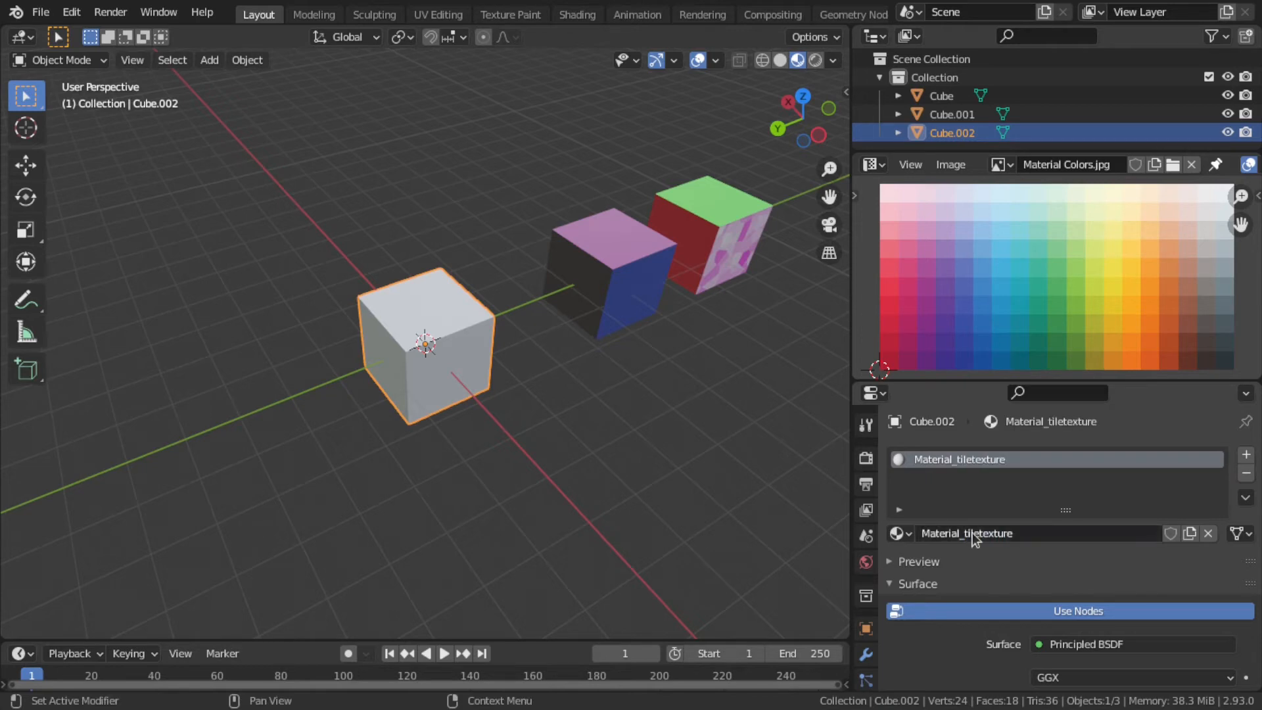
In the Shading workspace, bring Tile_texture.jpg in as an image texture node and connect its Color to the Principled BSDF's Base Color.
click(577, 15)
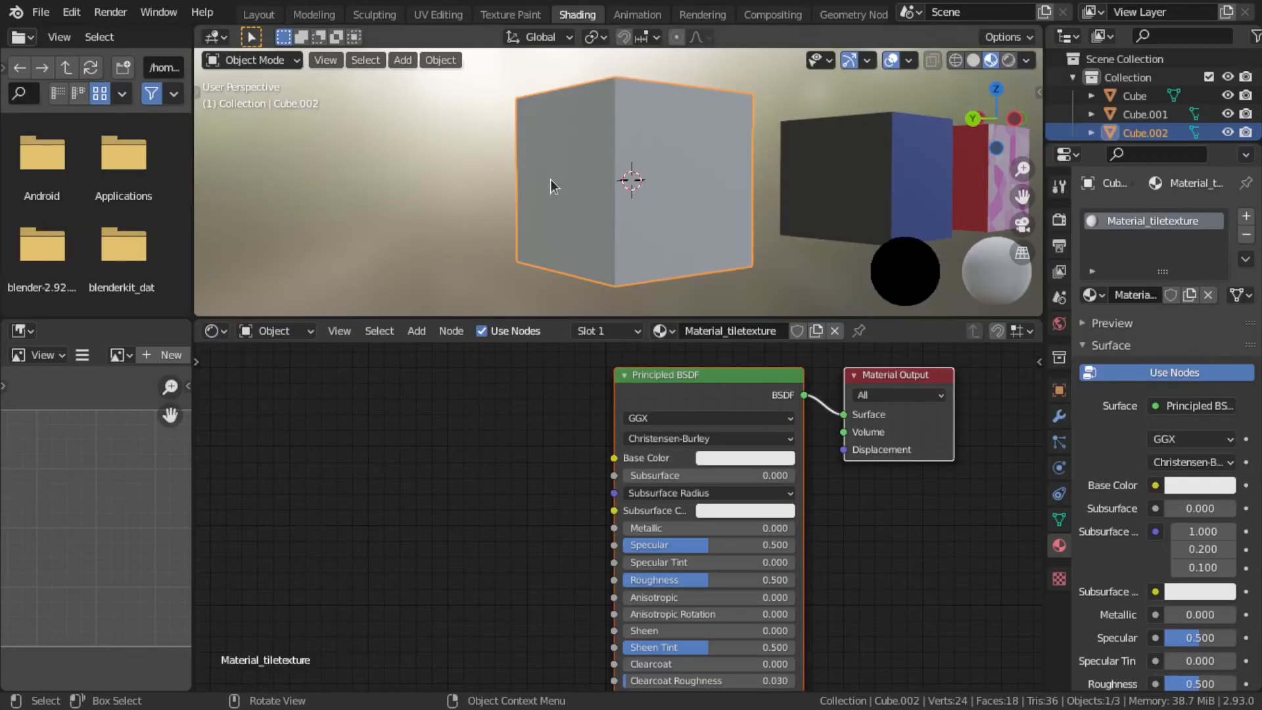
key(alt+Tab)
drag(694, 348, 285, 444)
click(285, 445)
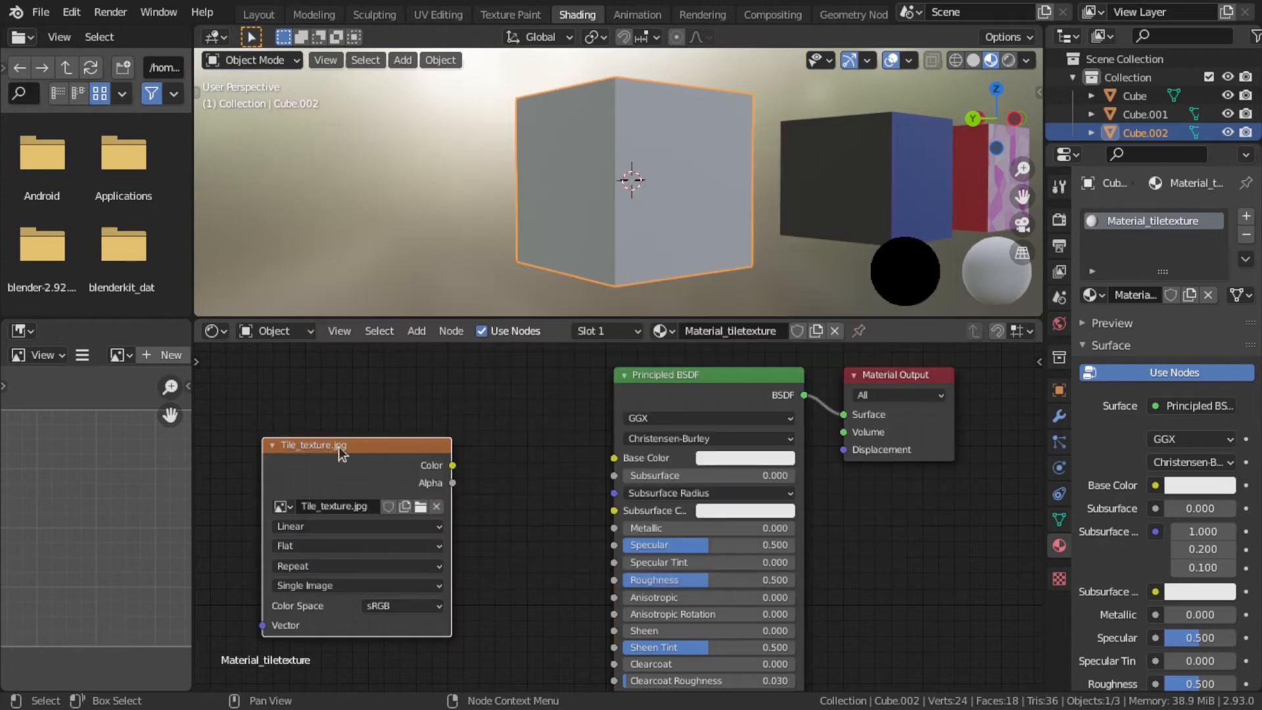
drag(452, 465, 614, 457)
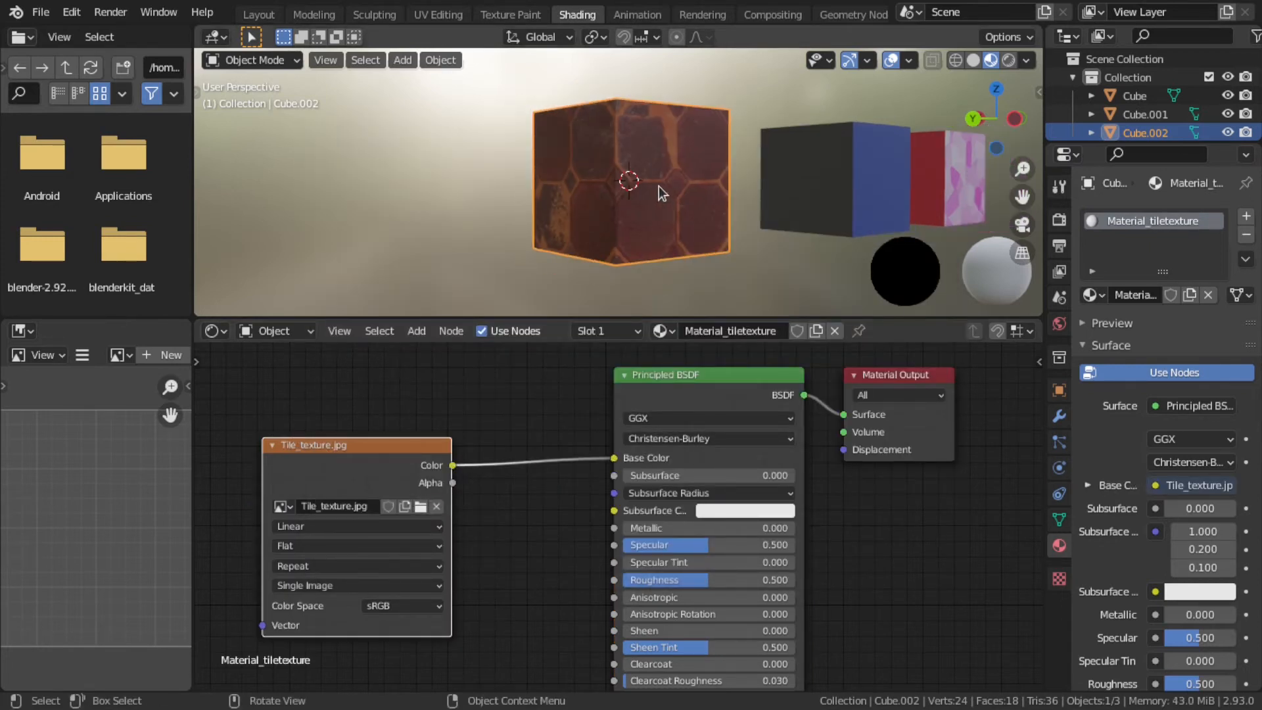
Raise the tile material's Roughness to about 0.945.
middle_drag(658, 186, 686, 191)
scroll(722, 523, down, 2)
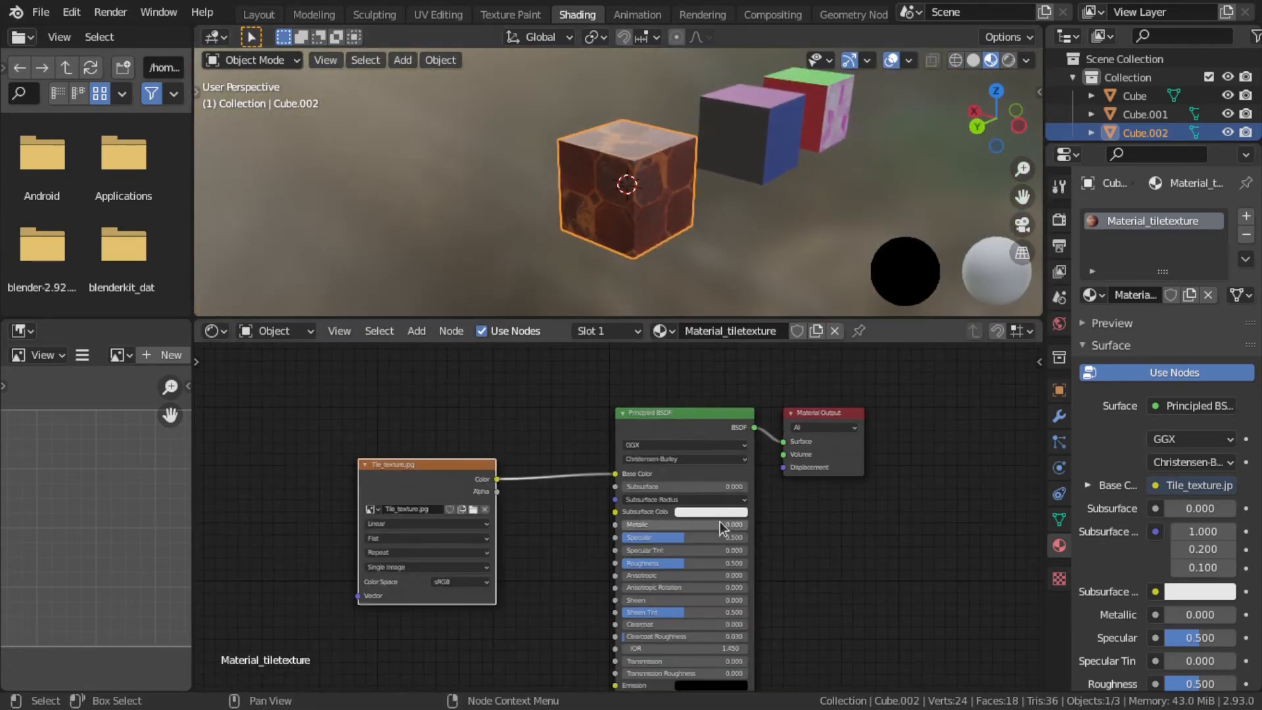
scroll(719, 522, up, 1)
mouse_move(838, 583)
middle_down()
mouse_move(826, 562)
mouse_move(842, 496)
middle_up()
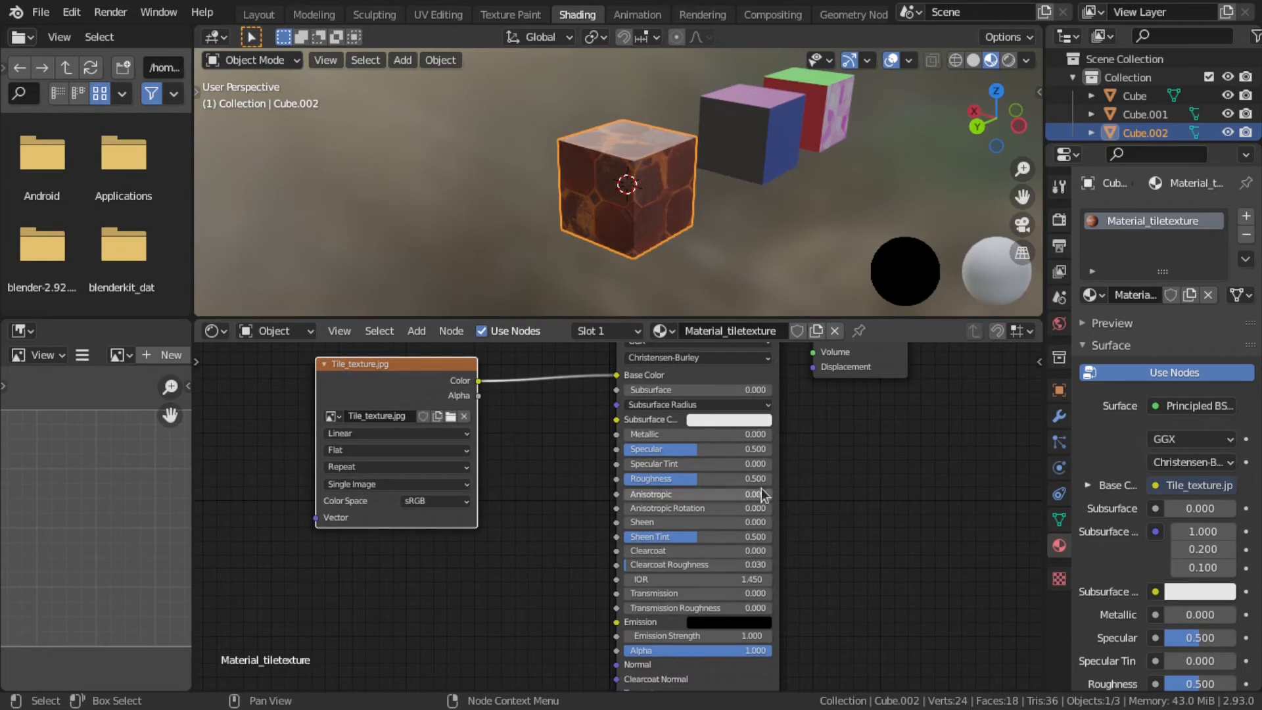
drag(692, 482, 765, 479)
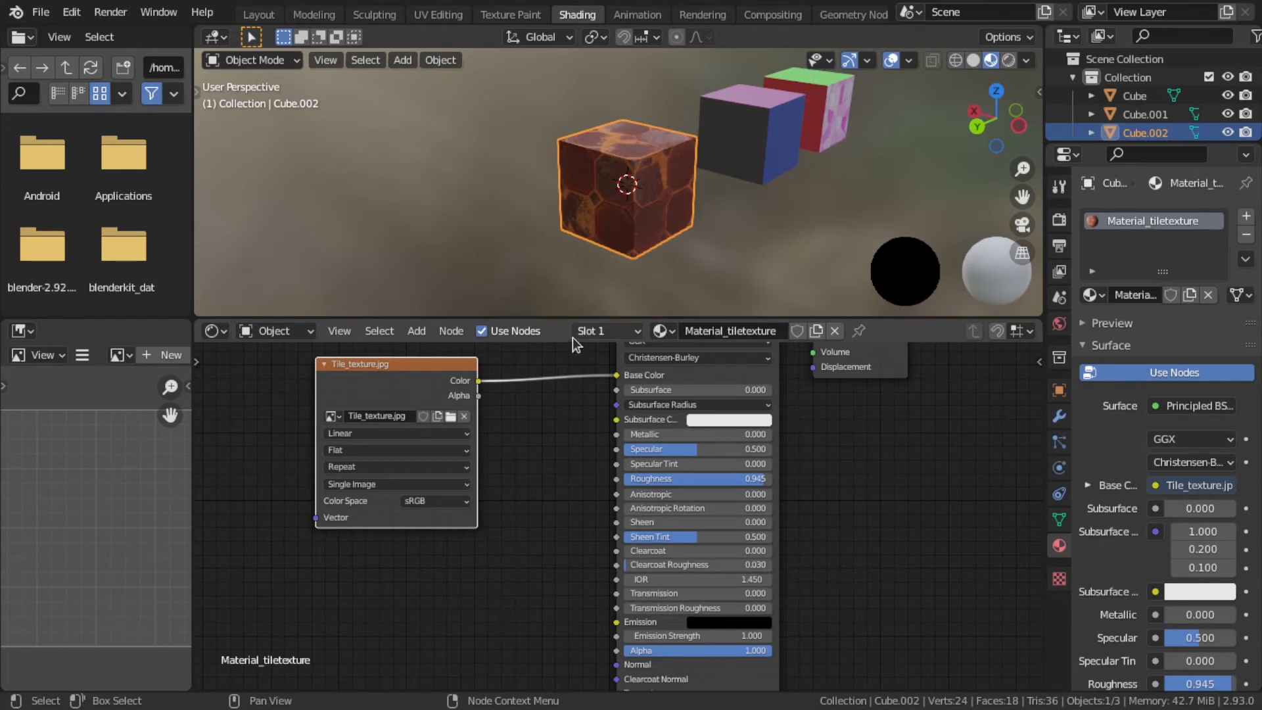
In the UV Editing workspace, scale up all UVs of the tiled cube, move them about -0.38 along Y and leave Edit Mode.
click(433, 16)
scroll(266, 405, down, 5)
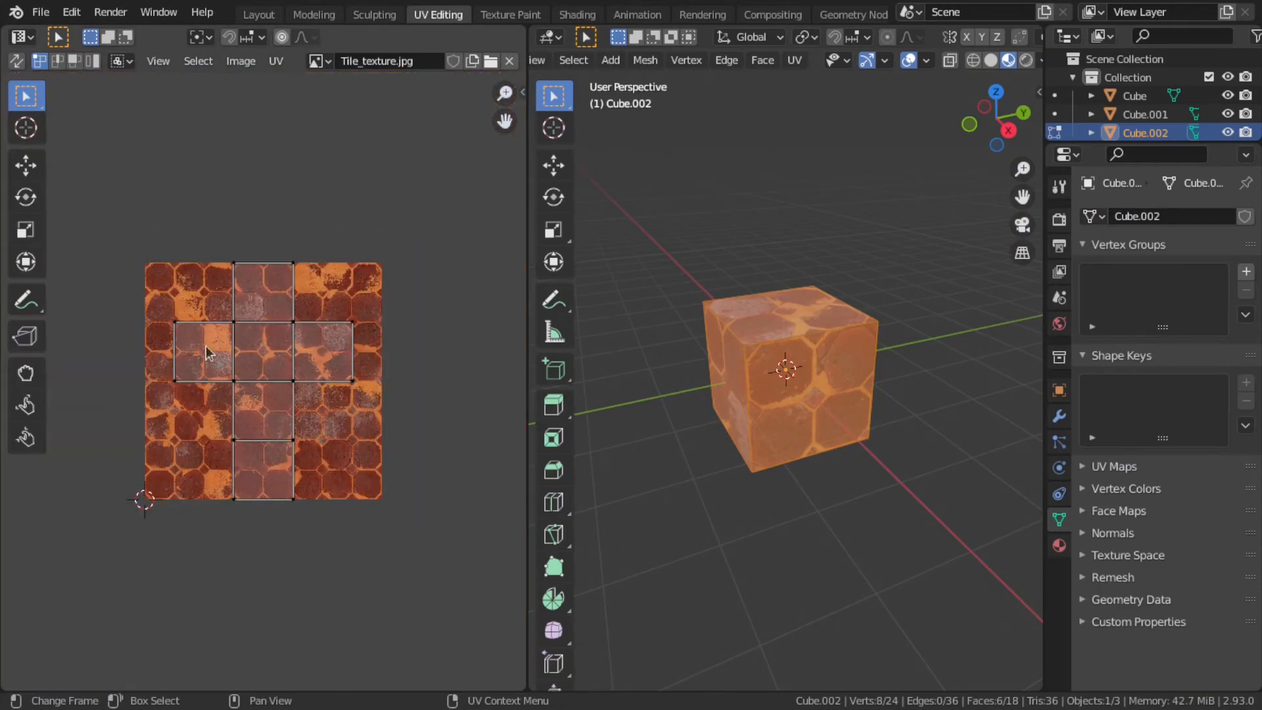
click(320, 61)
click(321, 61)
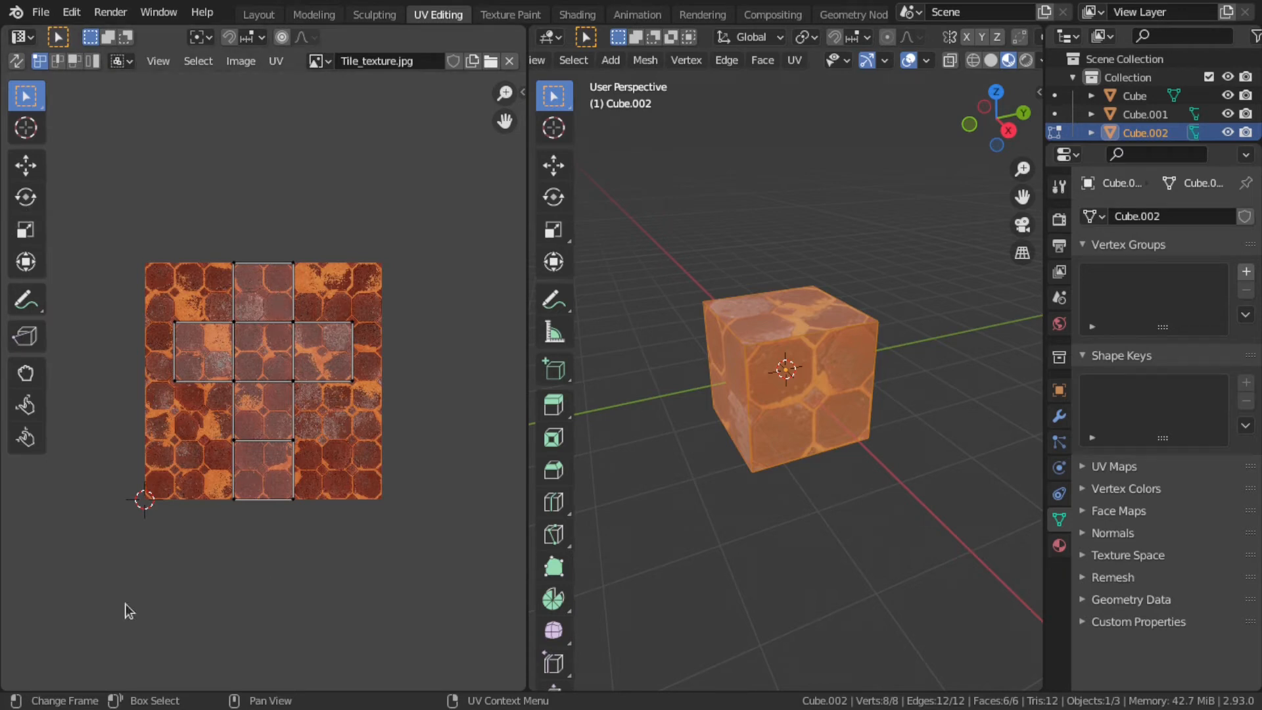
key(a)
key(s)
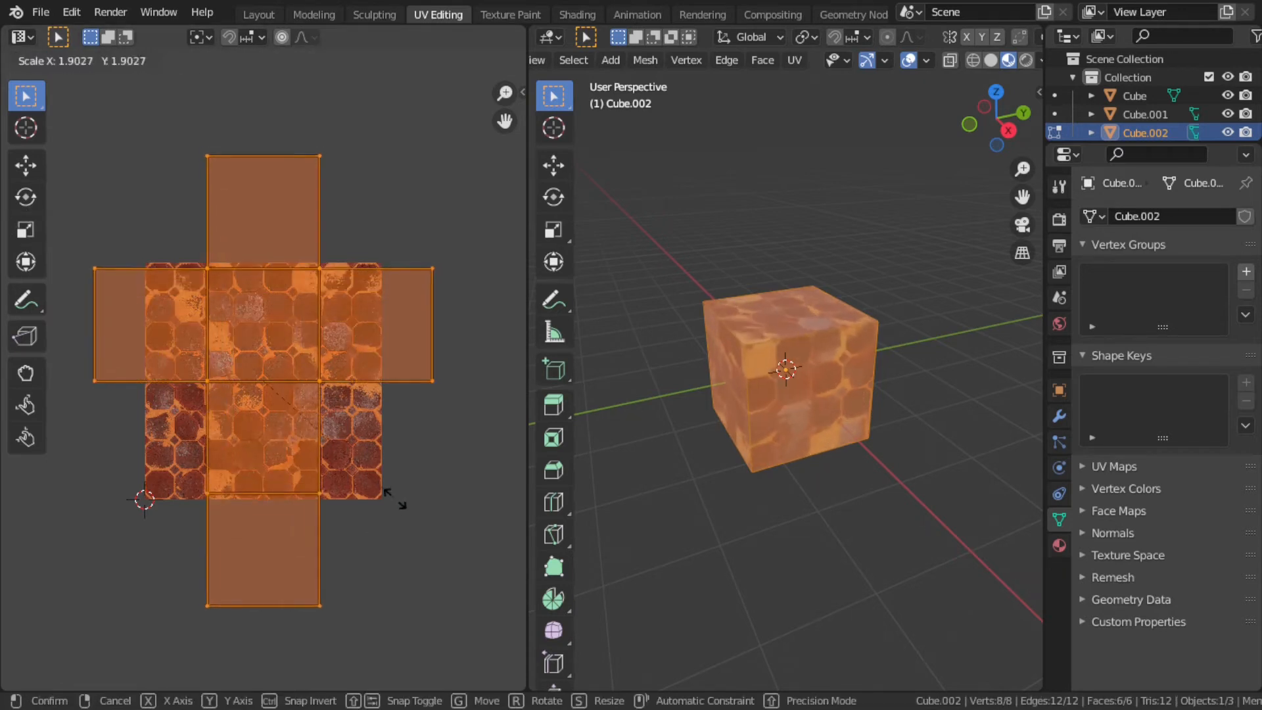
click(463, 579)
key(g)
key(y)
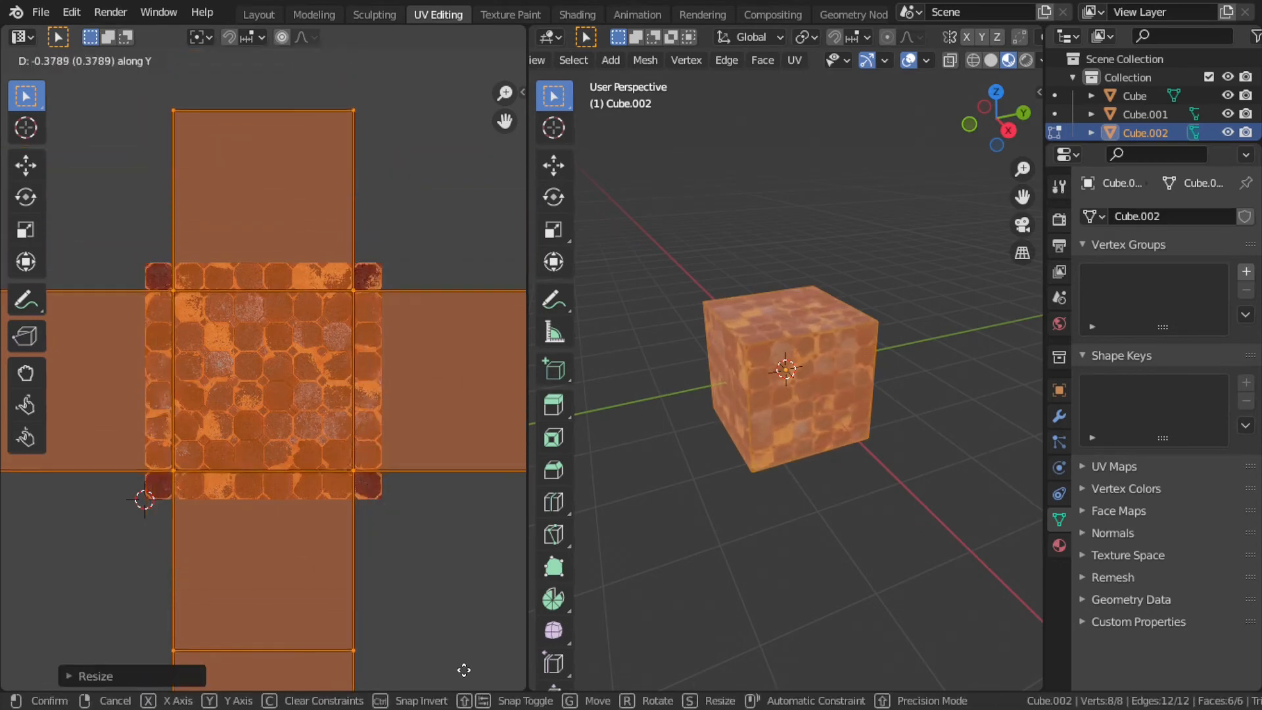
click(462, 668)
key(Tab)
In the Layout workspace, move the tiled cube along Y behind the other cubes and clear the first cube's location.
click(258, 15)
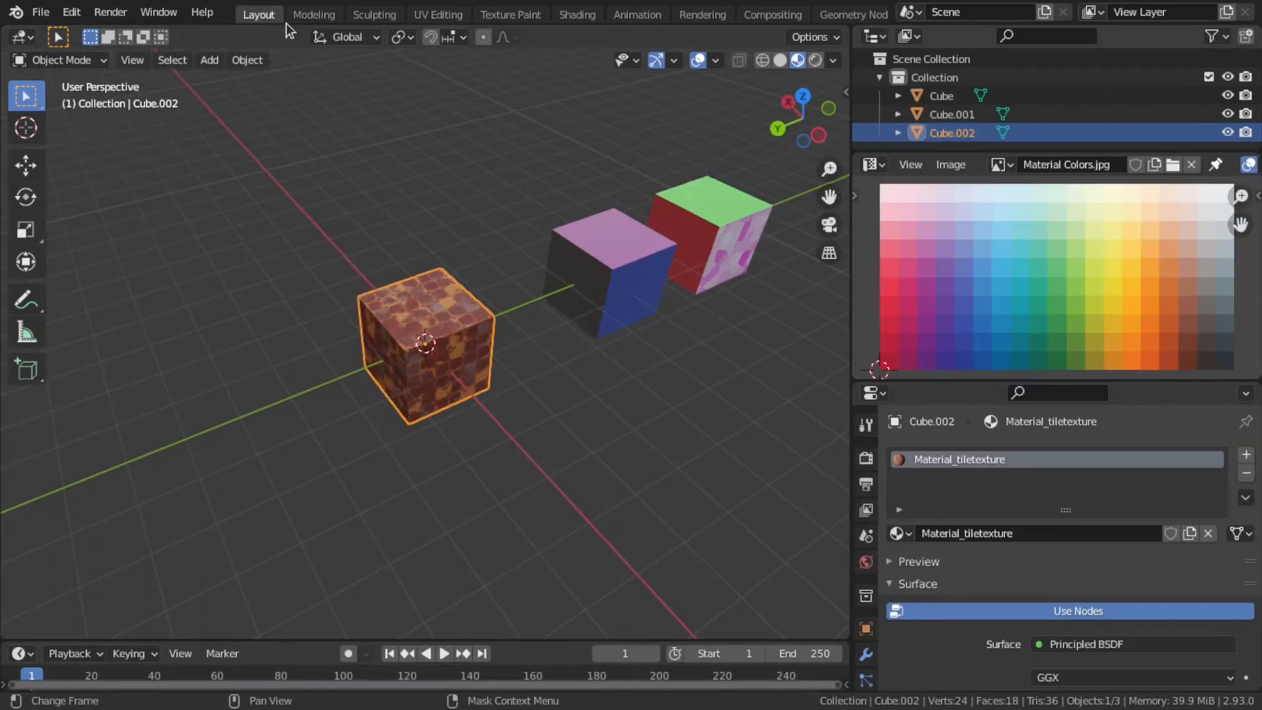
middle_drag(506, 381, 522, 338)
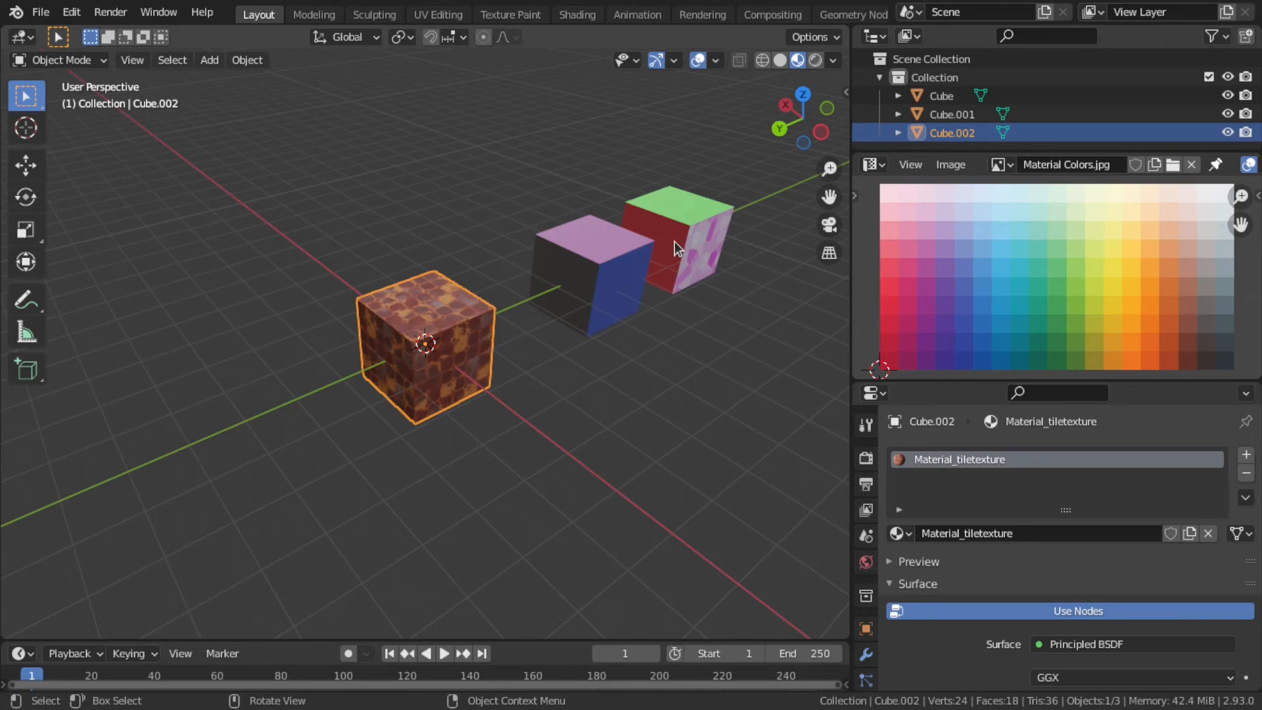
key(g)
key(y)
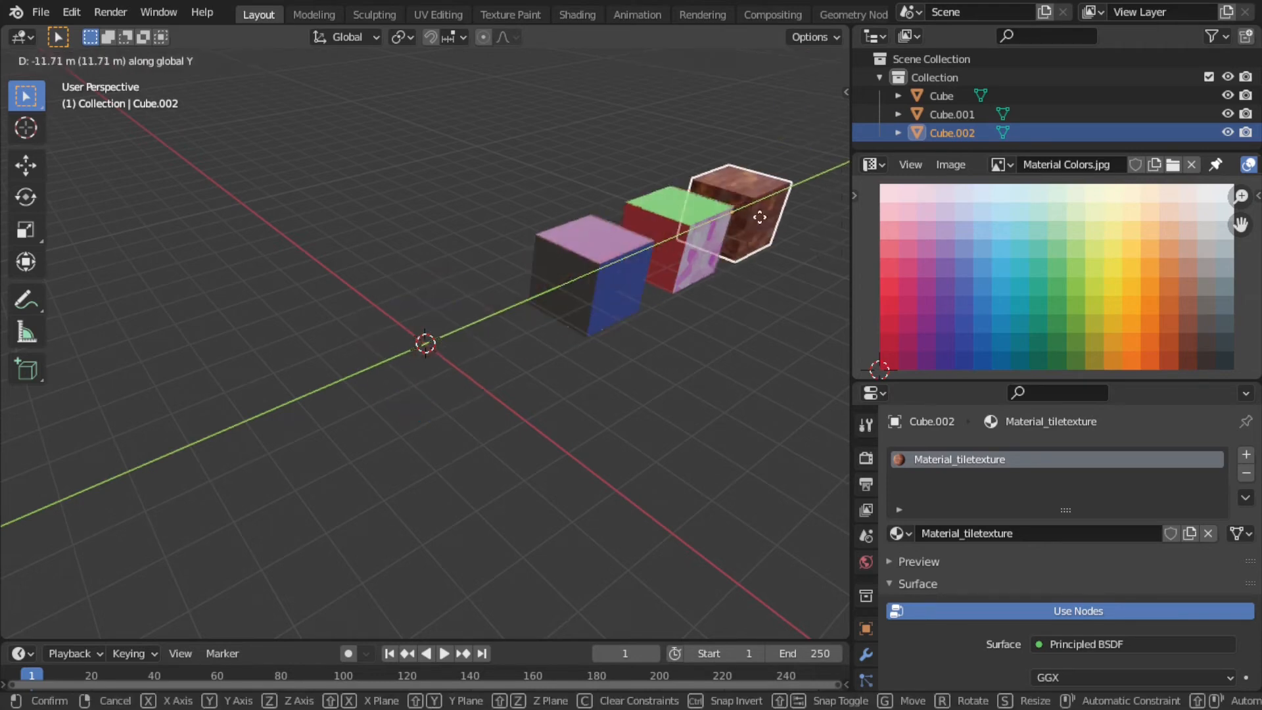
click(741, 243)
click(703, 259)
key(alt+g)
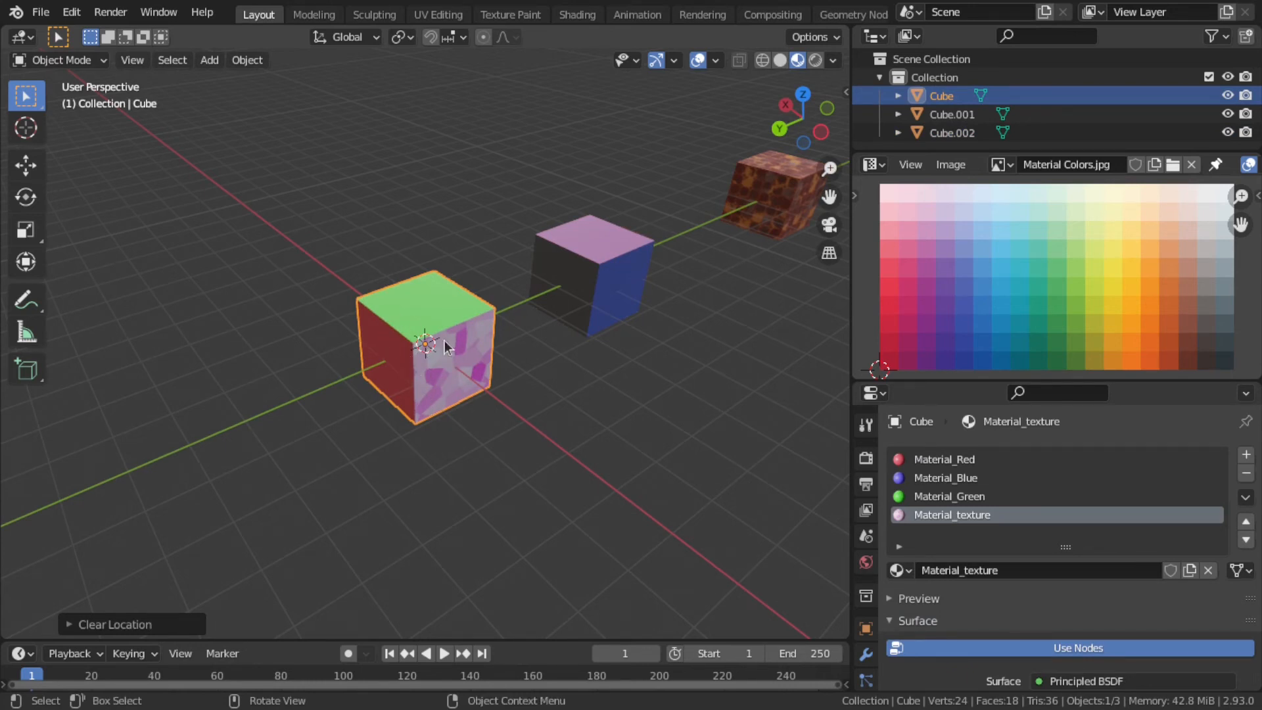
In the Shading workspace, examine the node setups of the first cube's red, green and Voronoi texture materials.
click(577, 14)
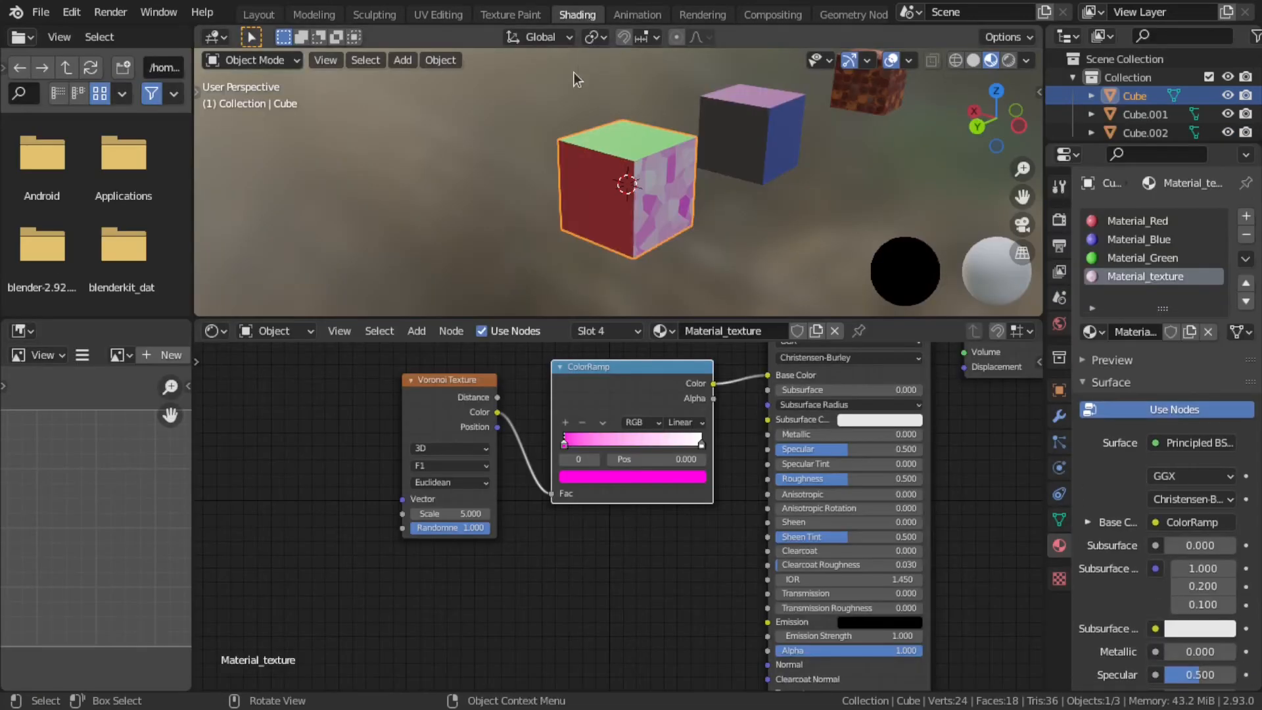
click(1141, 258)
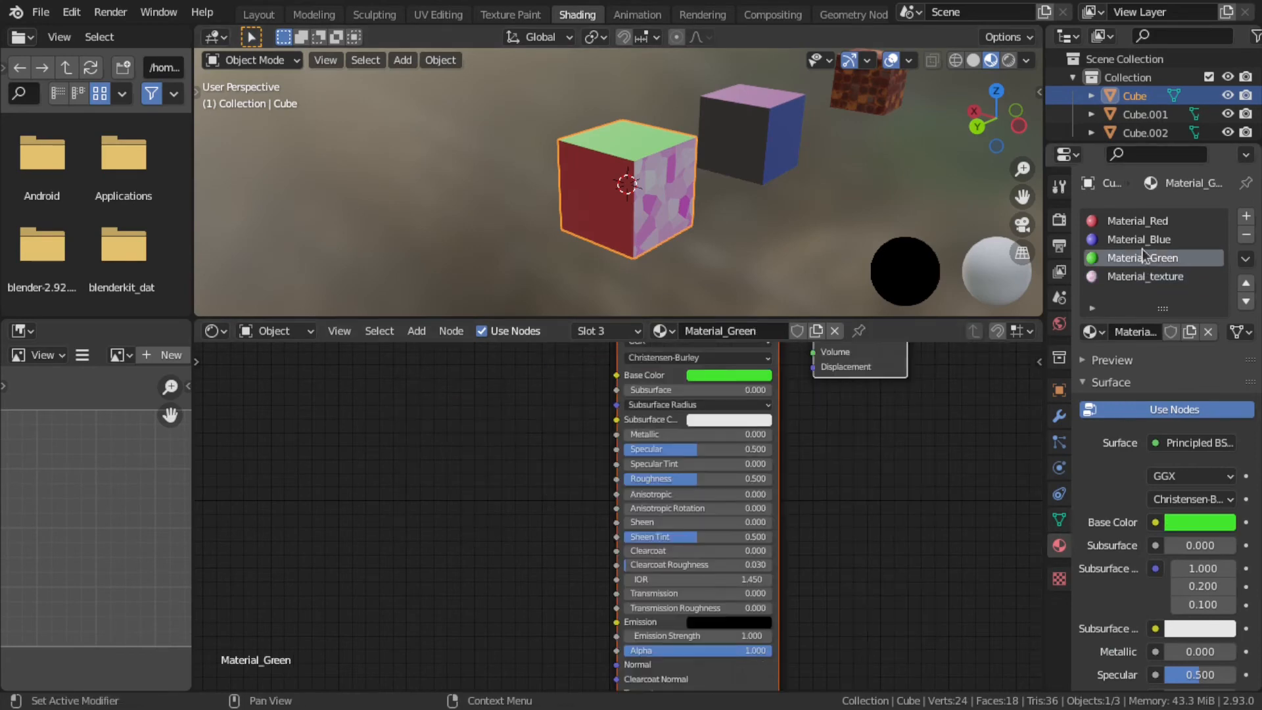
click(1143, 220)
click(1141, 257)
click(1141, 274)
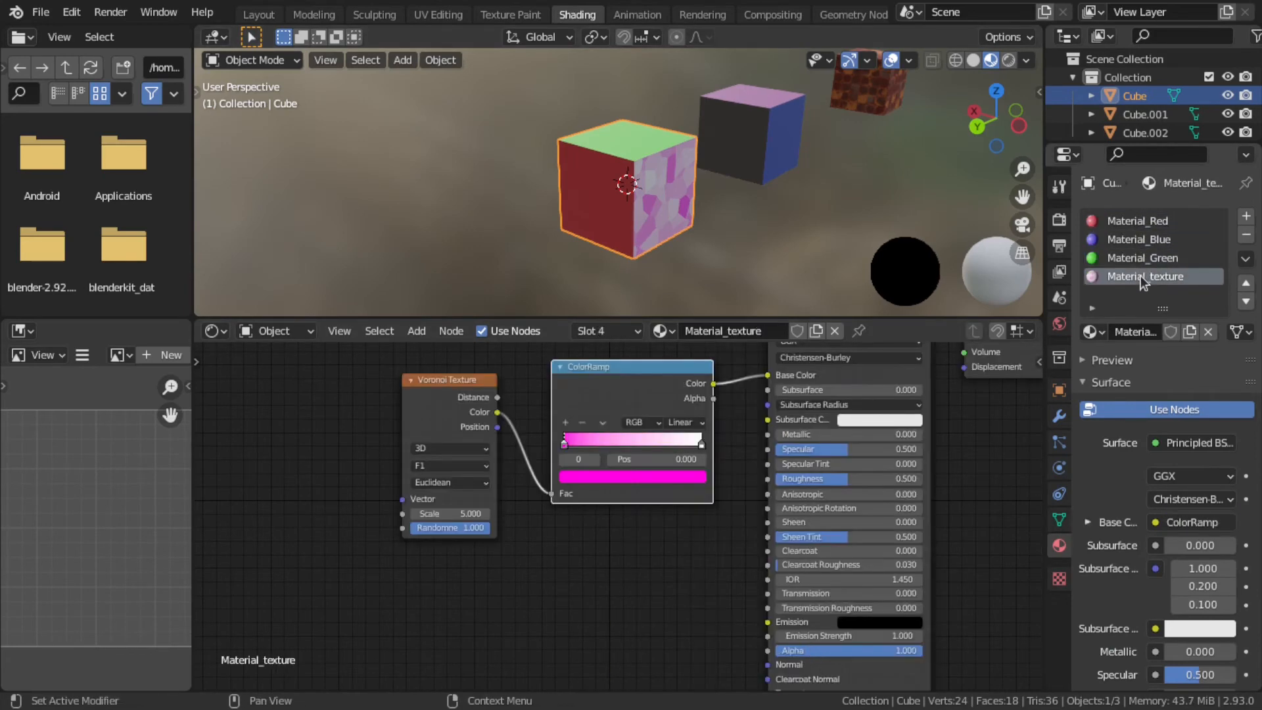
Select all faces of the first cube for UV editing and create a blank 1024 × 1024 px image named CubeTexture.
click(439, 14)
scroll(331, 442, up, 6)
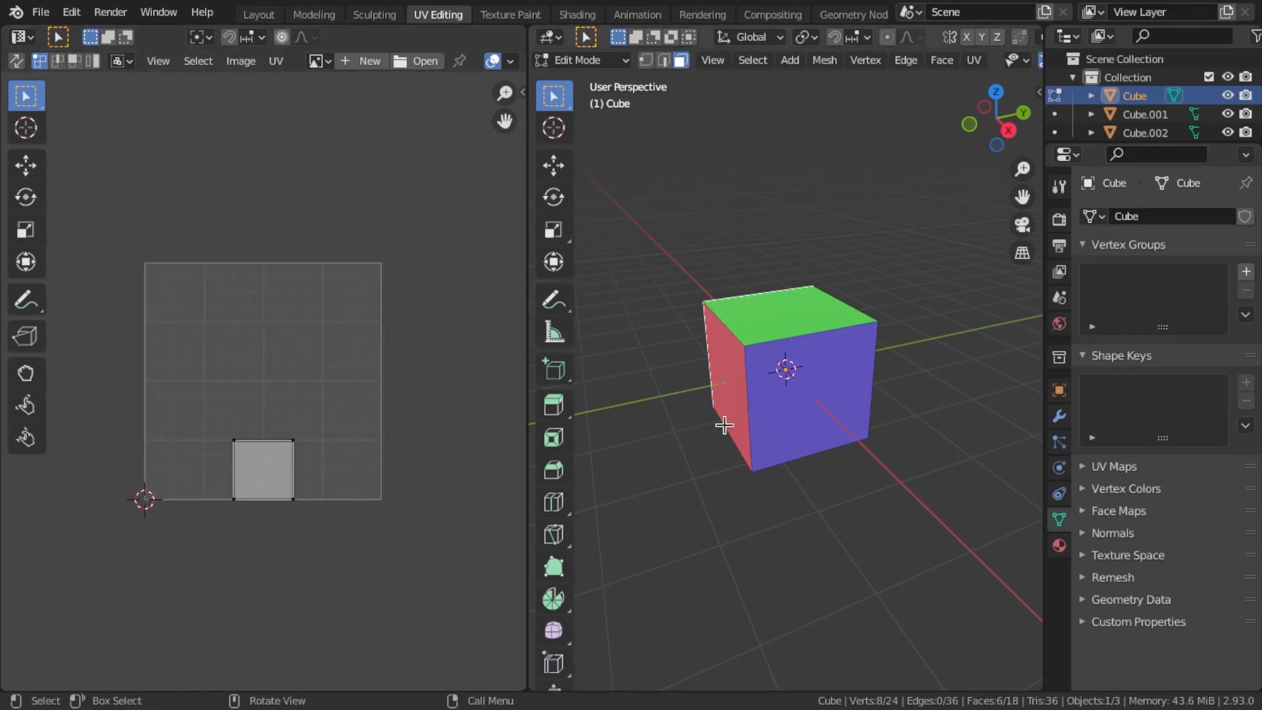
key(a)
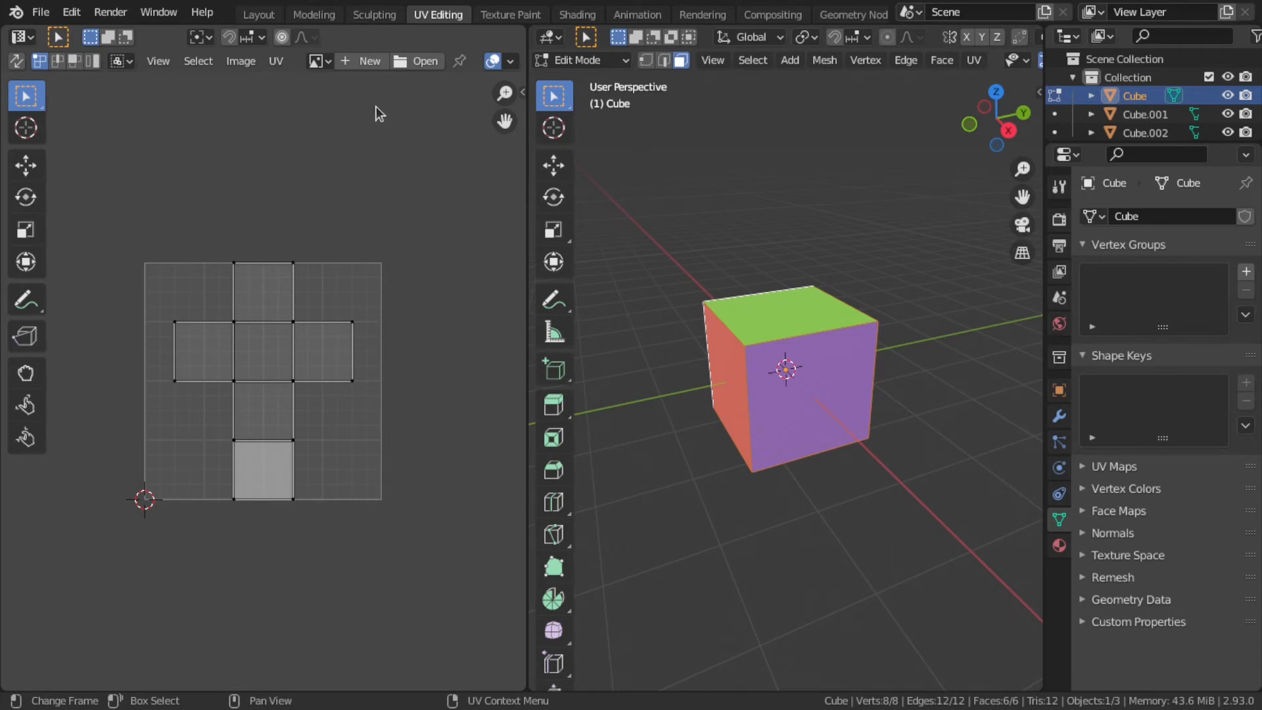
click(368, 61)
click(403, 90)
text(Cu)
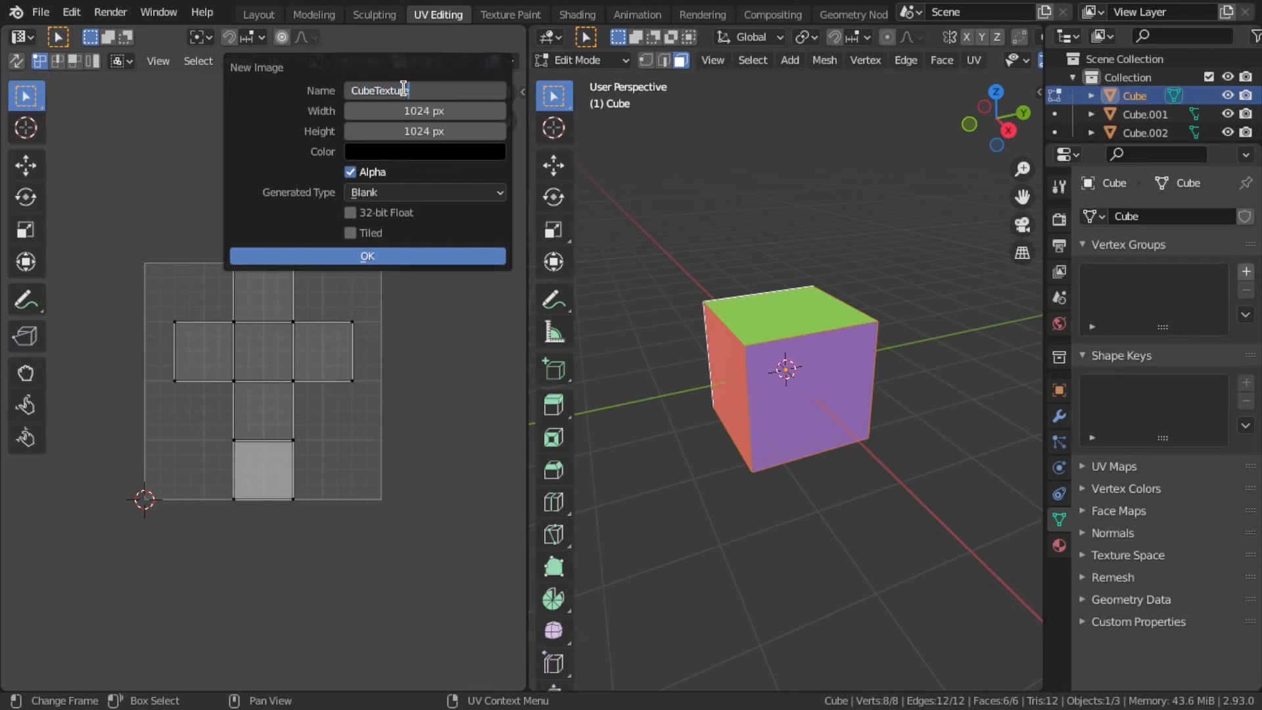
text(beTexture)
click(436, 256)
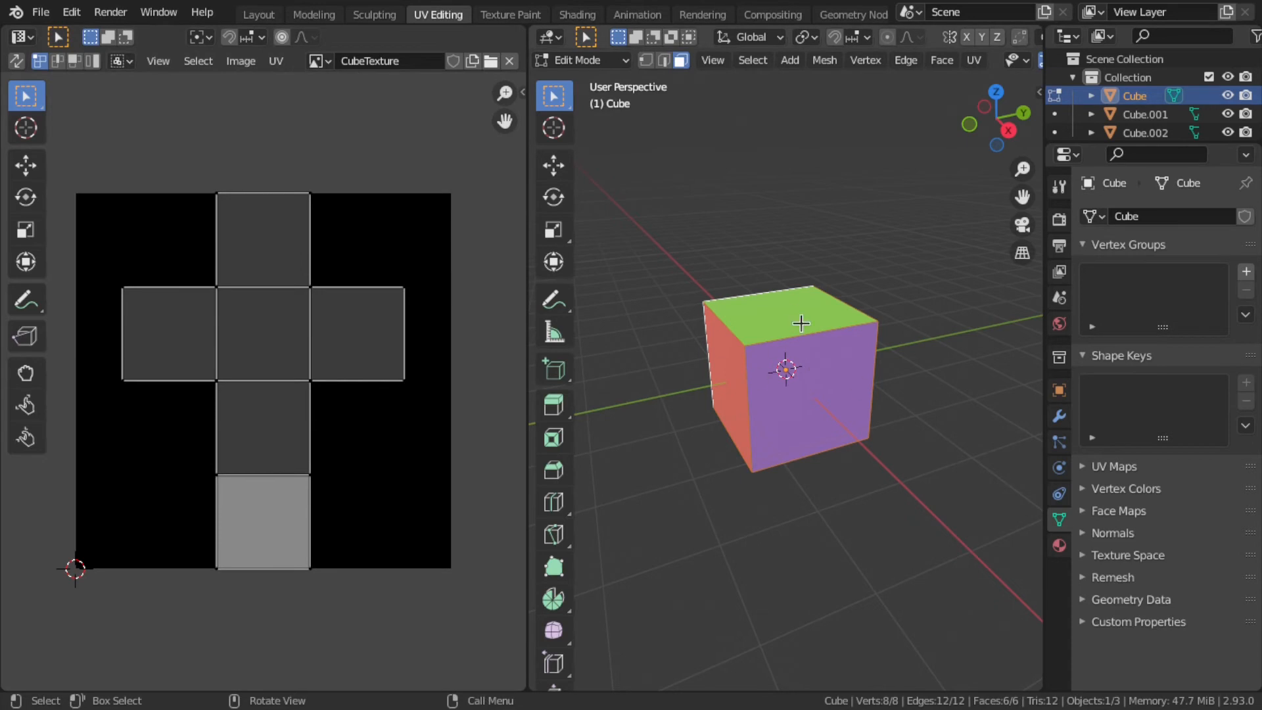
In the Shading workspace, add an Image Texture node using the CubeTexture image to Material_texture, leaving it unconnected.
click(575, 14)
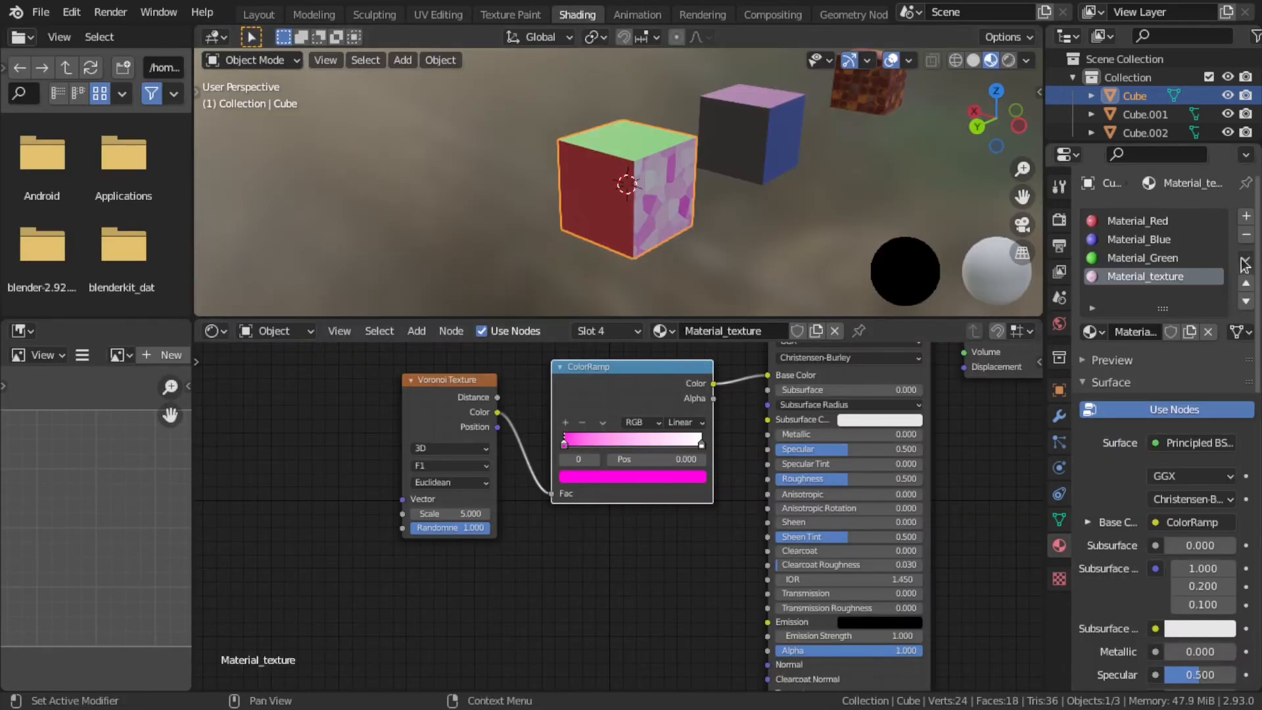
key(shift+a)
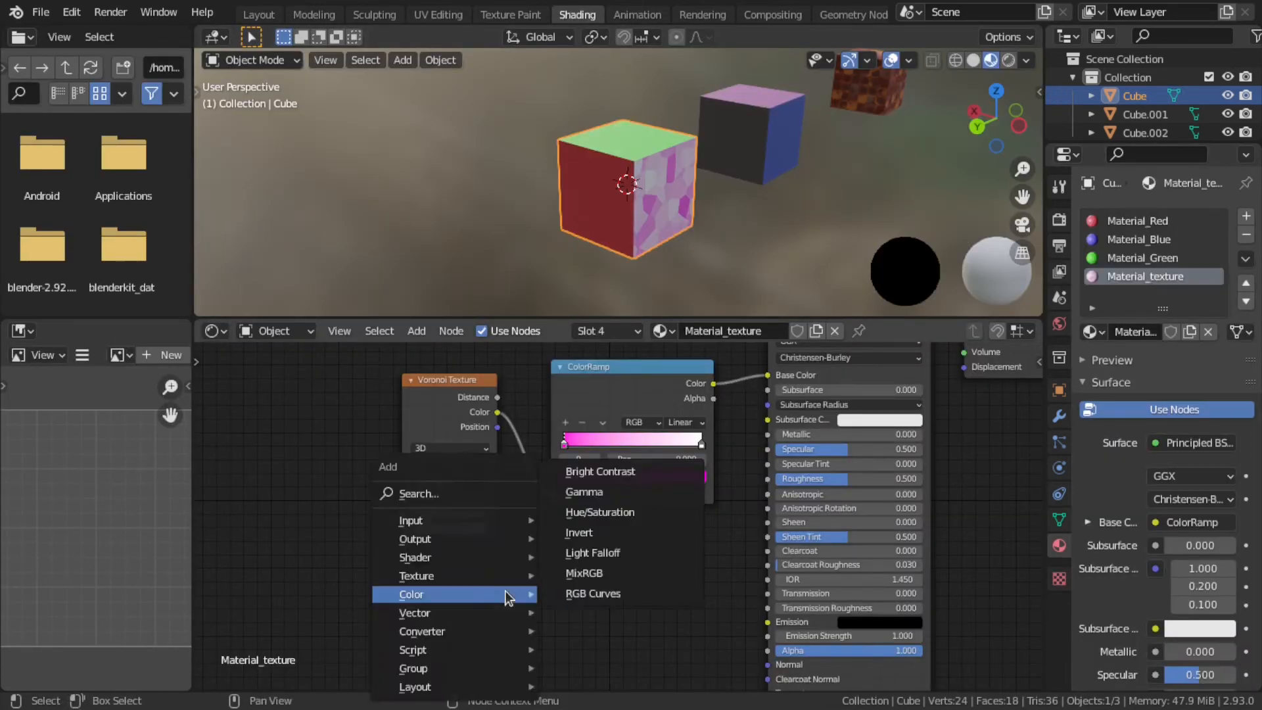
text(image)
click(559, 519)
click(388, 601)
click(340, 623)
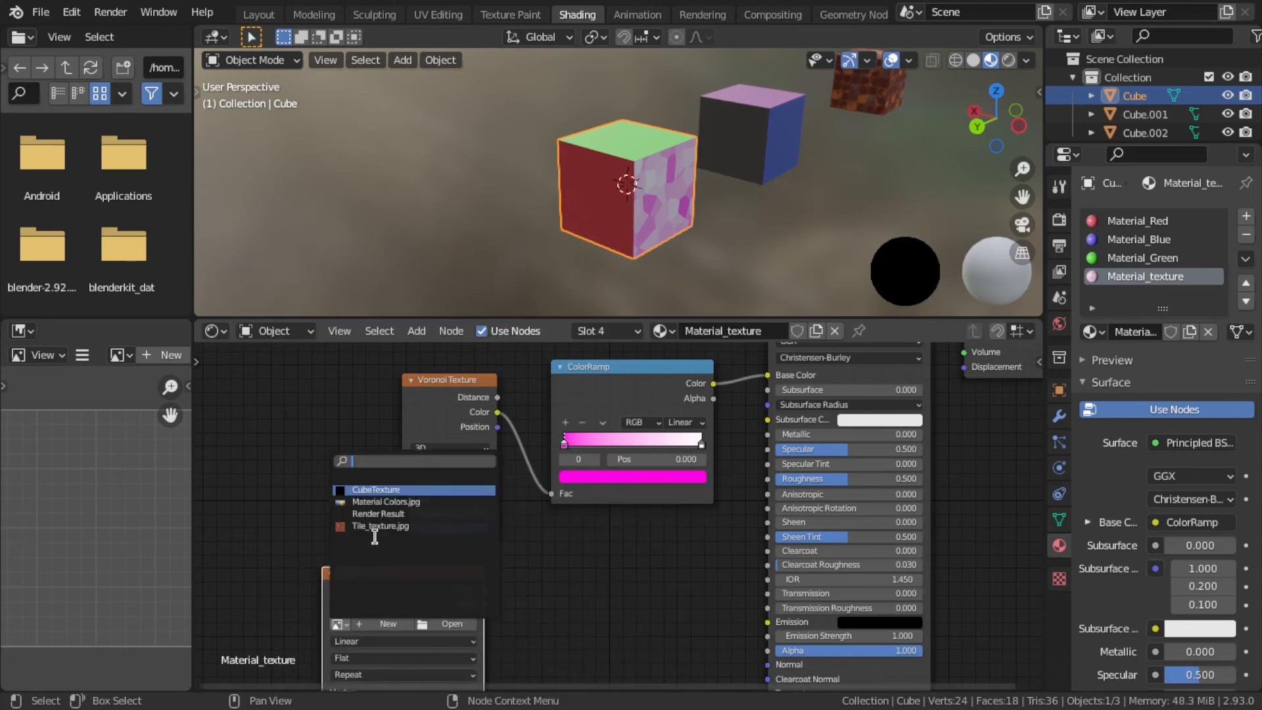
click(375, 487)
Copy the CubeTexture image node into the node trees of Material_Red, Material_Blue and Material_Green.
key(ctrl+c)
click(1137, 221)
key(ctrl+v)
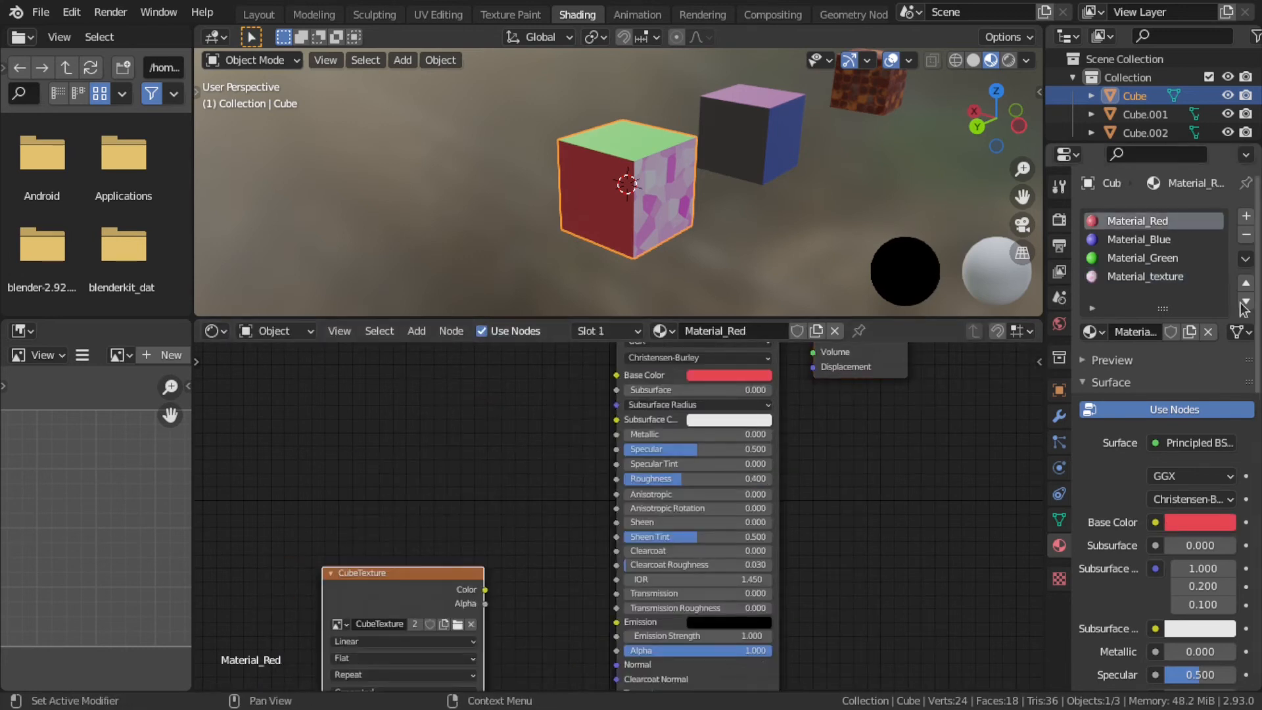
click(1139, 239)
key(ctrl+v)
click(1142, 258)
key(ctrl+v)
click(1145, 276)
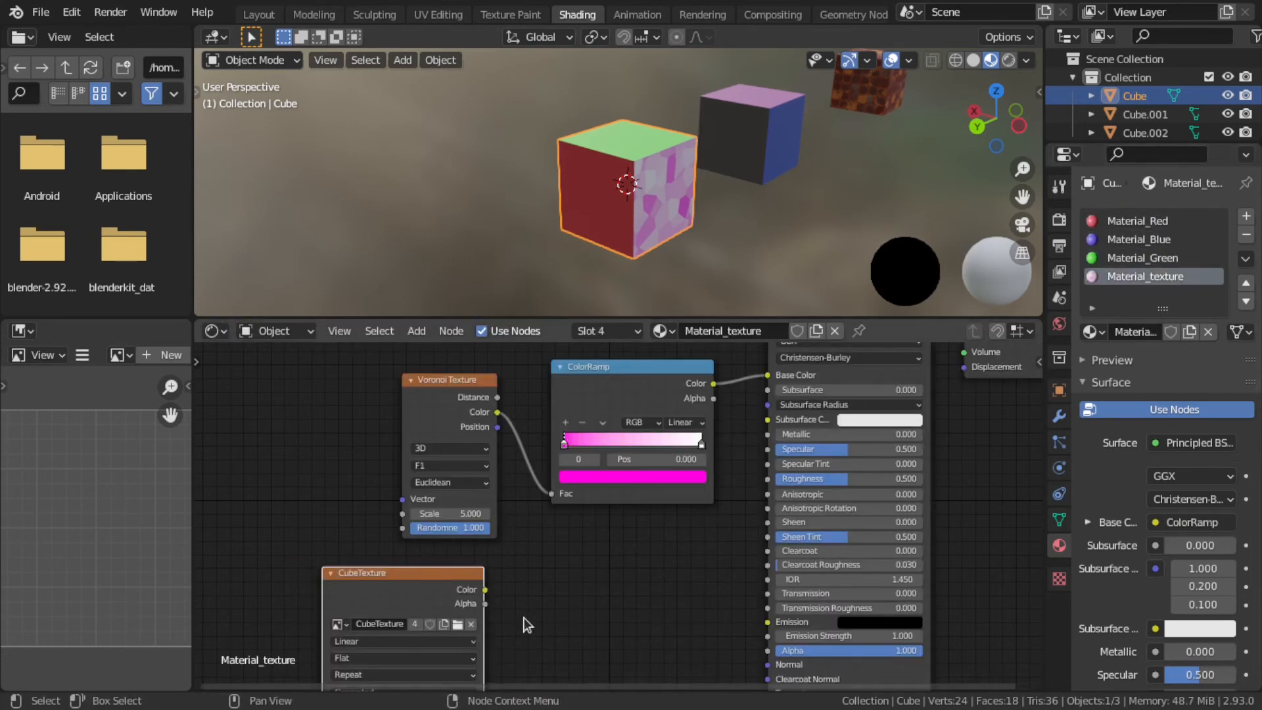
Set the scene's render engine to Cycles.
click(1059, 218)
click(1202, 221)
click(1183, 296)
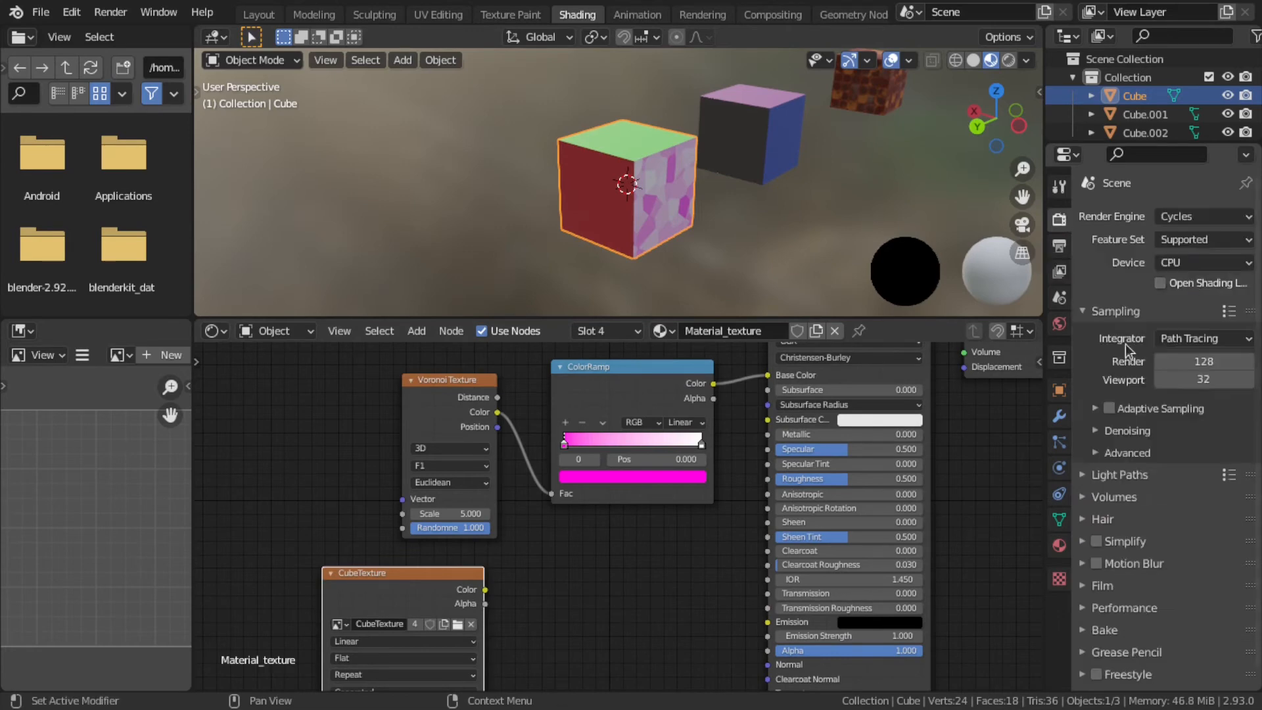
In the Layout workspace, disable the Direct and Indirect lighting influence for the Combined bake and bake the first cube.
click(259, 15)
click(866, 458)
scroll(1026, 558, down, 8)
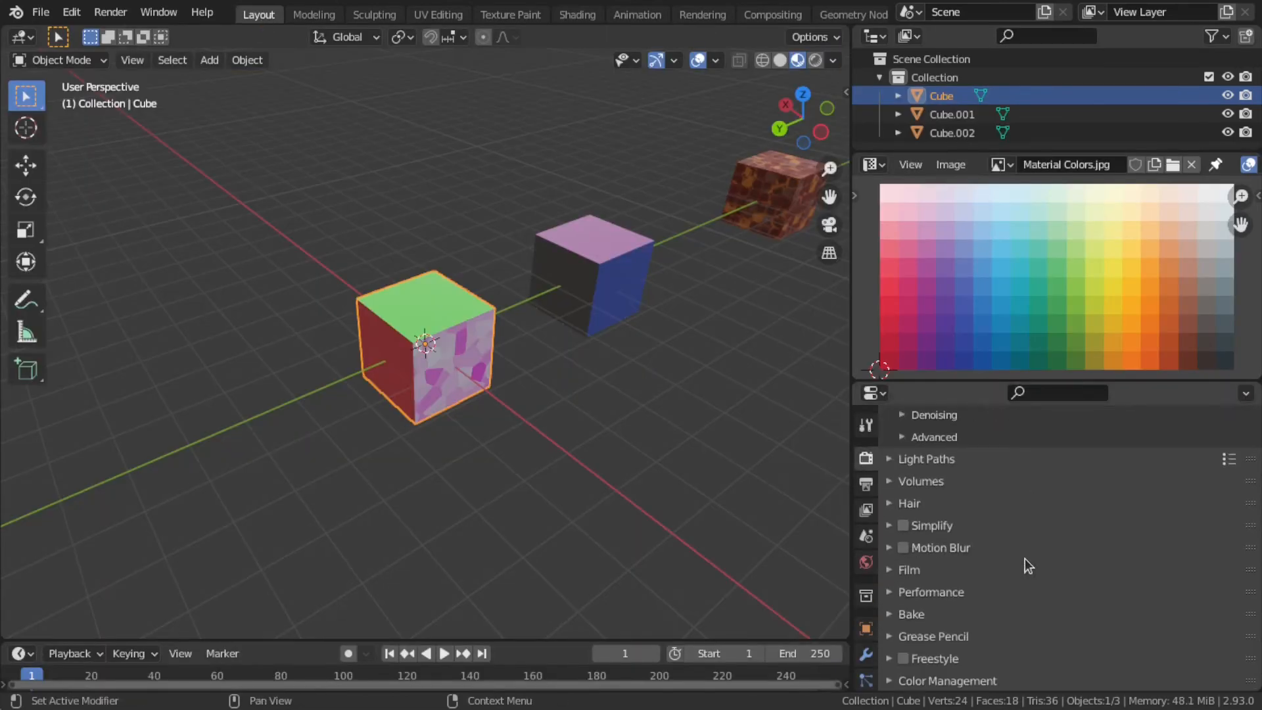
click(903, 622)
drag(960, 381, 960, 209)
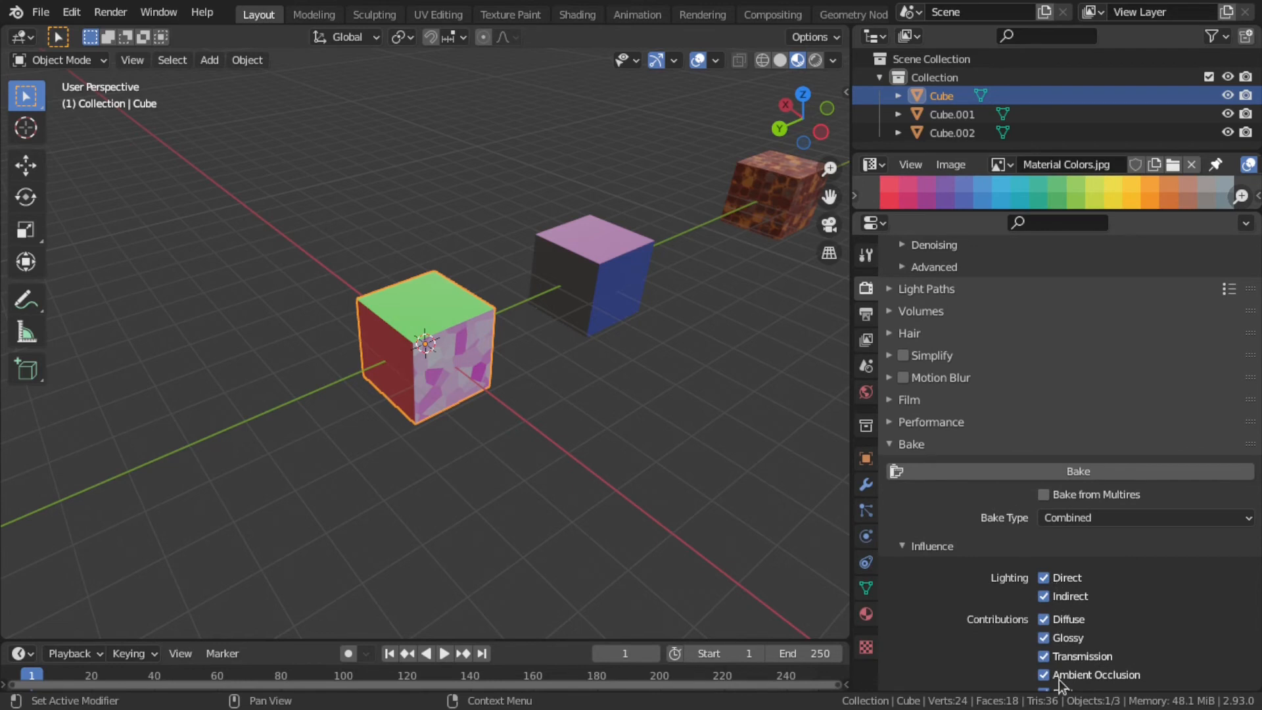
scroll(1060, 685, down, 3)
click(1044, 504)
click(1044, 522)
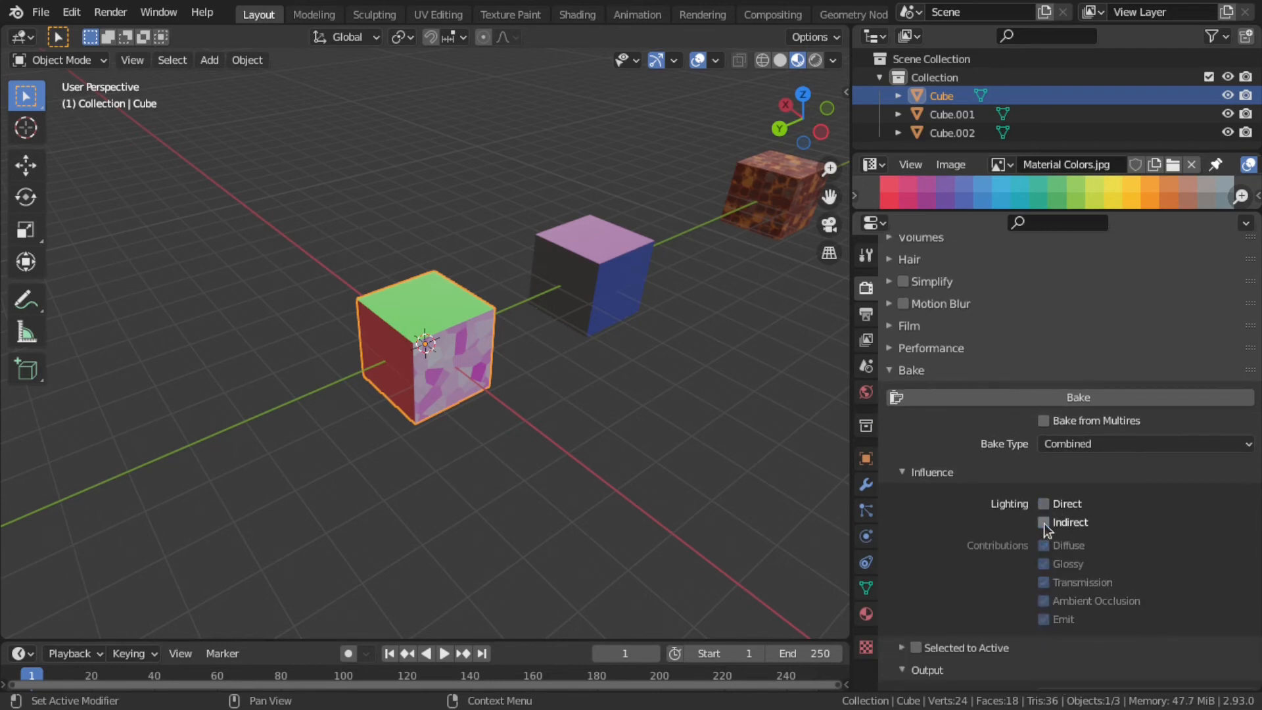
click(1039, 395)
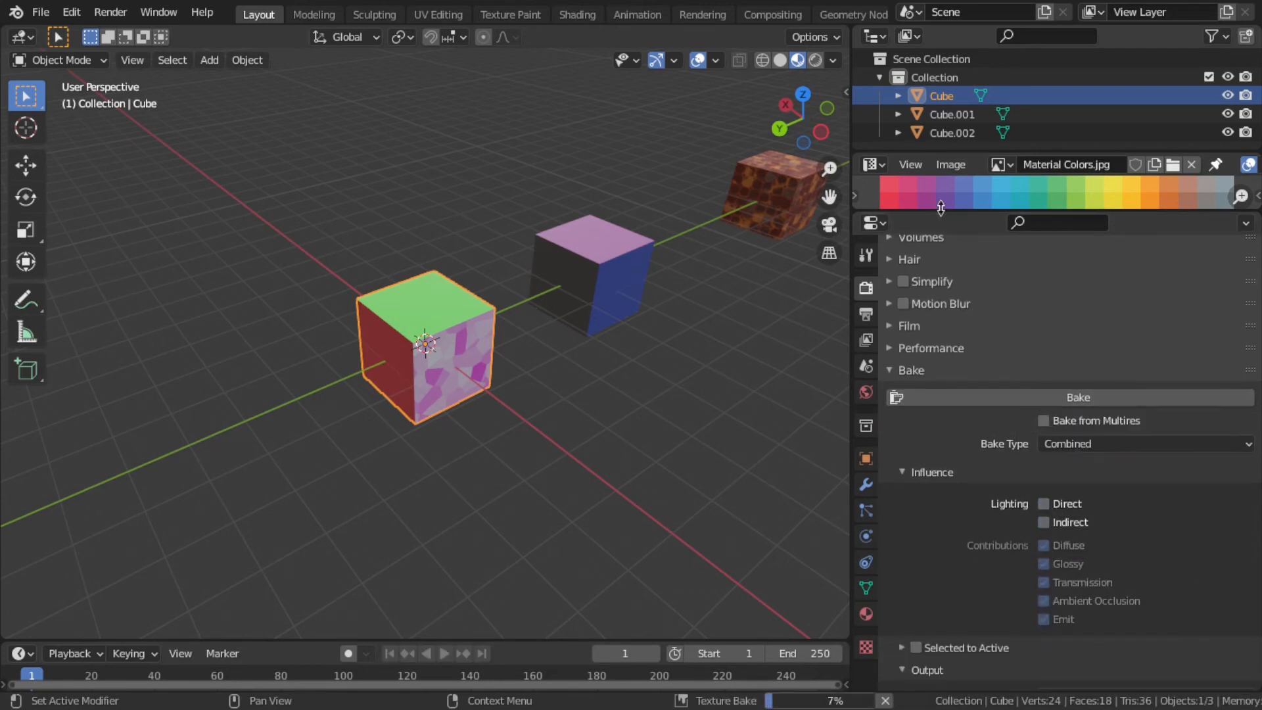
Enlarge the image editor area and display the CubeTexture image in full.
drag(940, 208, 940, 367)
click(1002, 165)
click(1011, 189)
scroll(1012, 243, down, 3)
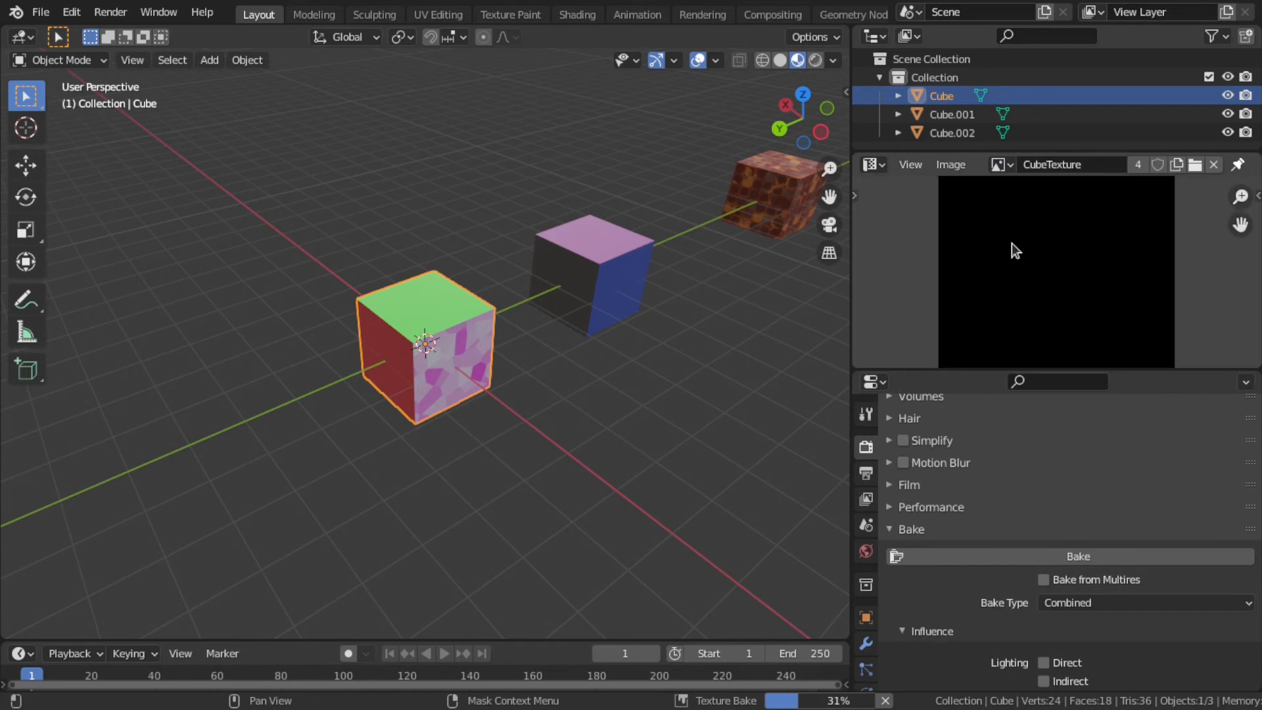
scroll(1012, 243, down, 1)
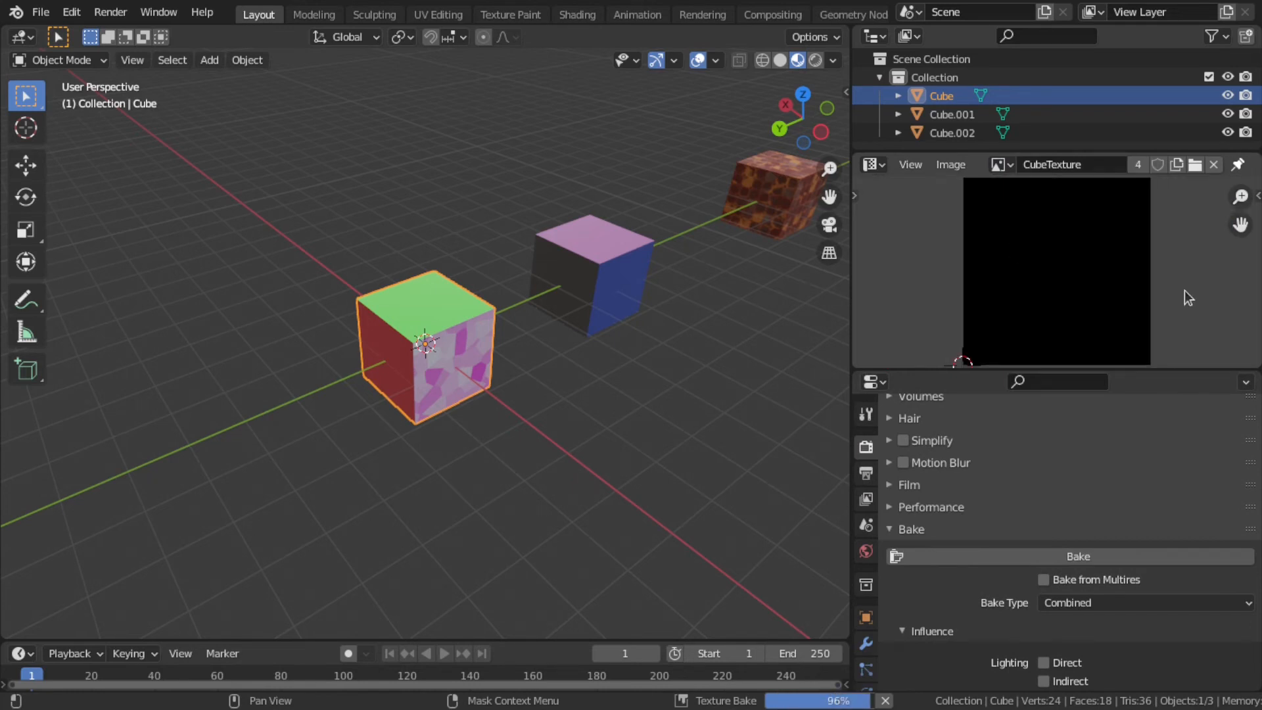
In rendered viewport shading, add an area light, raise it along Z above the first cube, and bake that cube again.
key(z)
key(8)
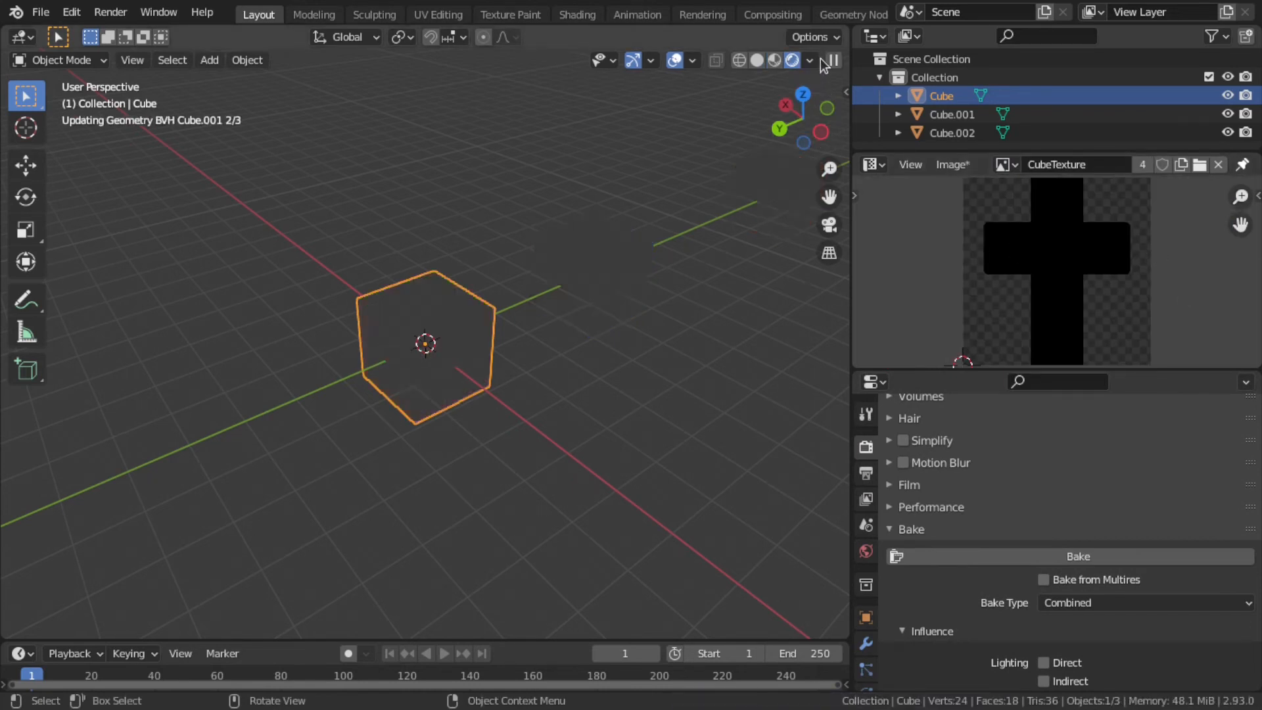
key(shift+a)
mouse_move(420, 557)
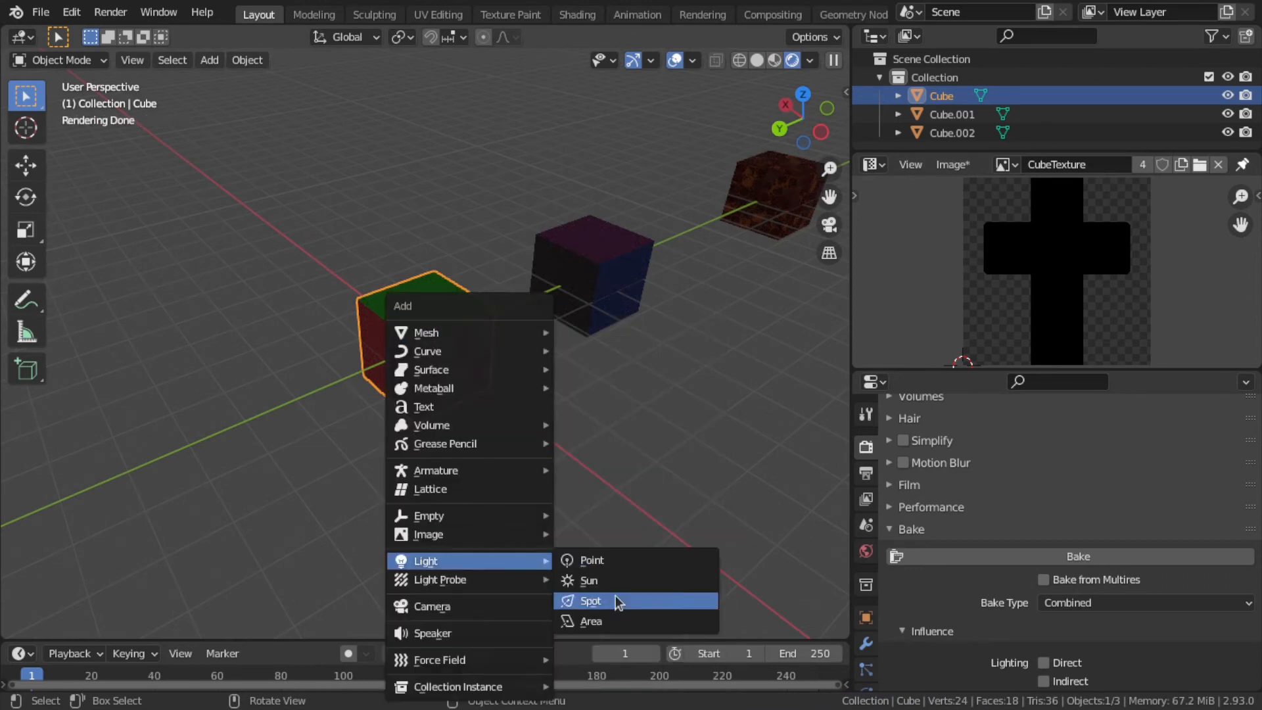
click(601, 618)
key(g)
key(z)
click(978, 635)
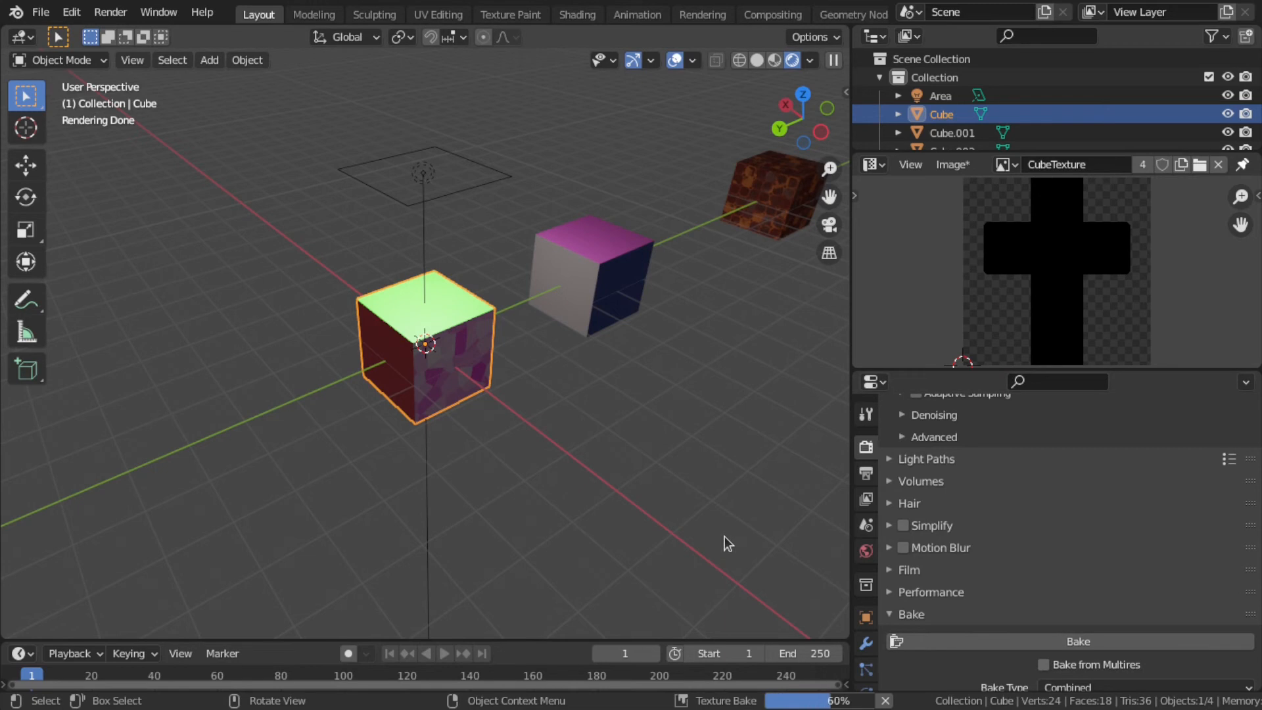
Move the baked cube along Y between the palette-coloured and tiled cubes, and add a new cube at the origin.
key(g)
key(y)
click(710, 240)
key(shift+a)
mouse_move(289, 138)
click(447, 163)
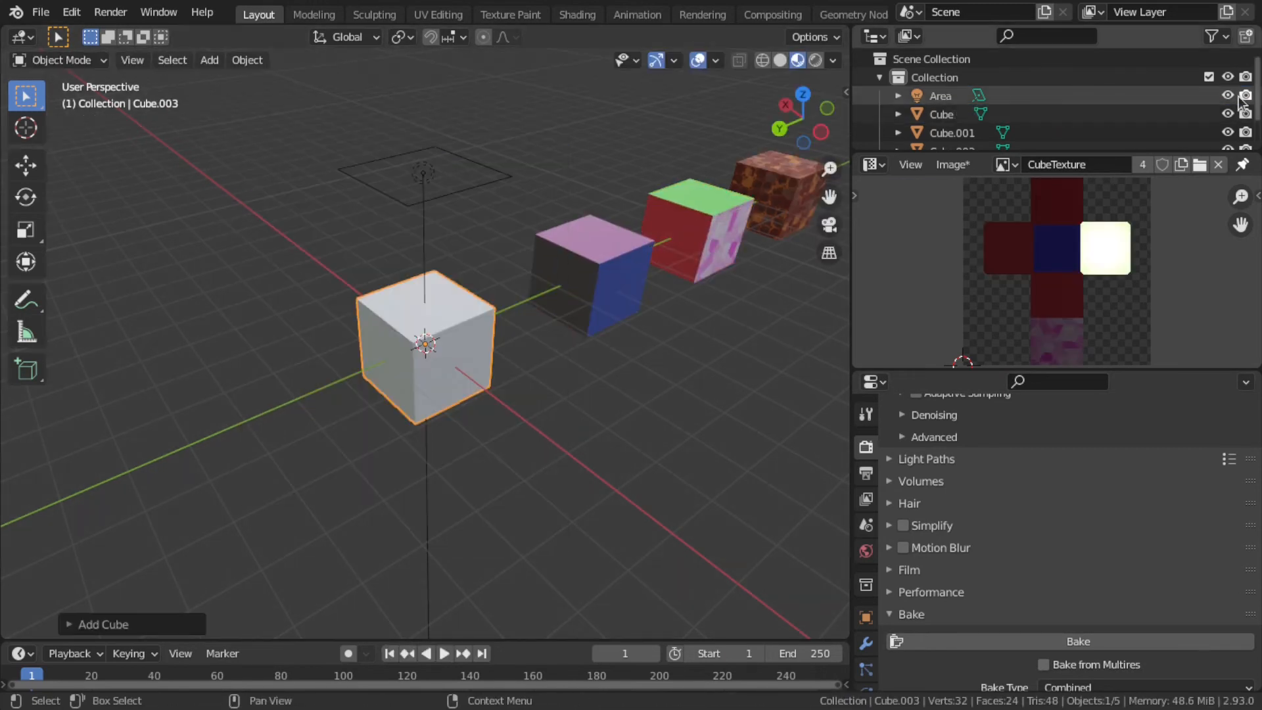
Create a new material on the new cube and name it Material_Cubetexture.
click(866, 636)
click(972, 503)
click(975, 503)
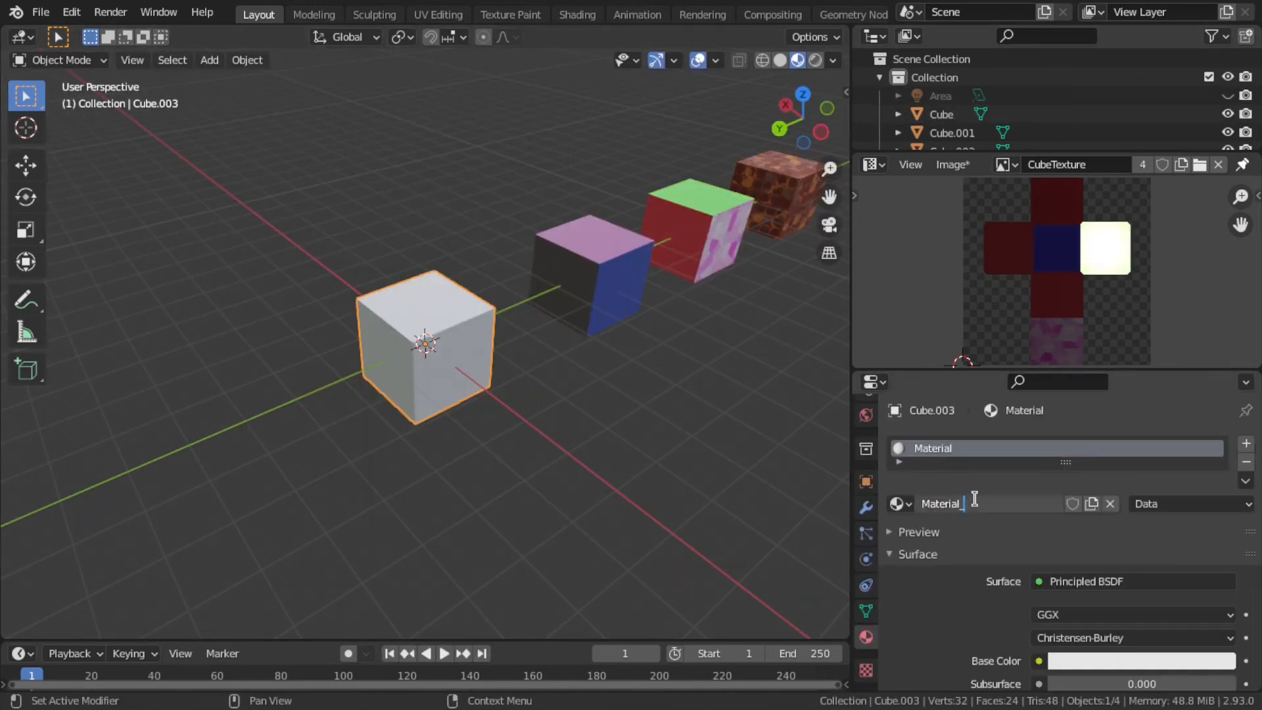
text(_Cubetexture)
key(Return)
In the Shading workspace, add an Image Texture node with the CubeTexture image and connect its Color output to Base Color.
click(577, 14)
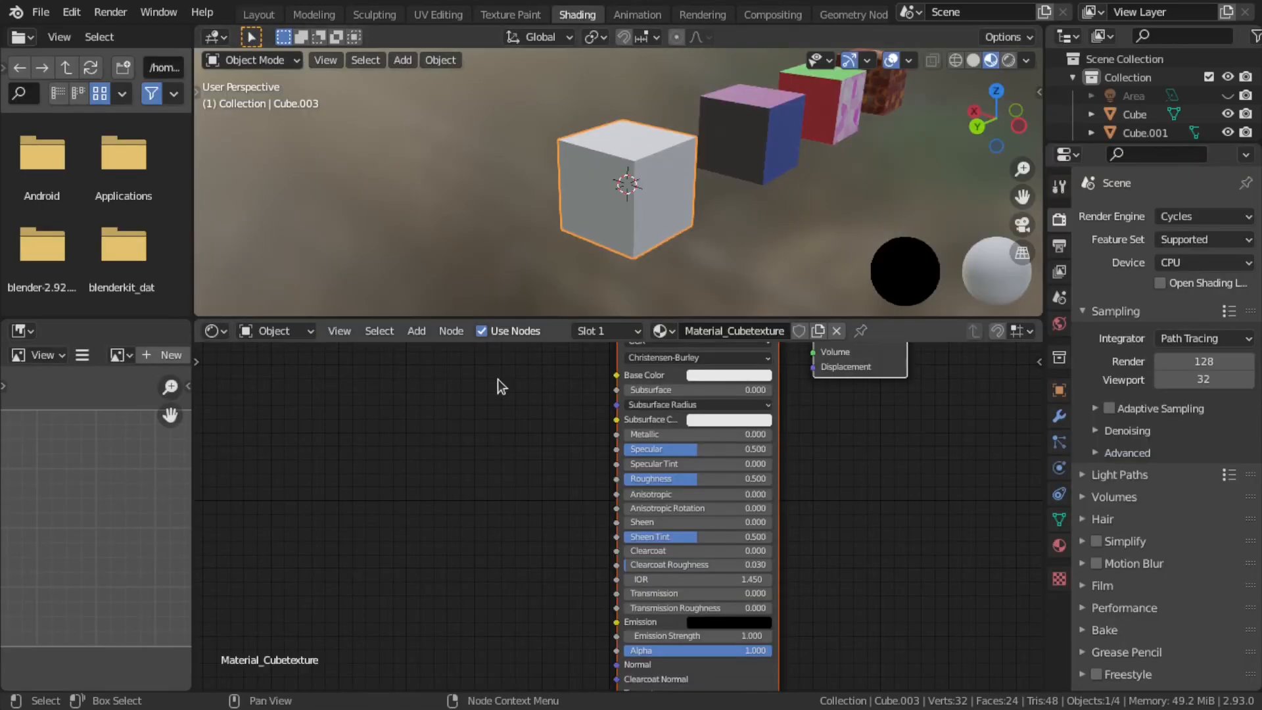
key(shift+a)
text(simage)
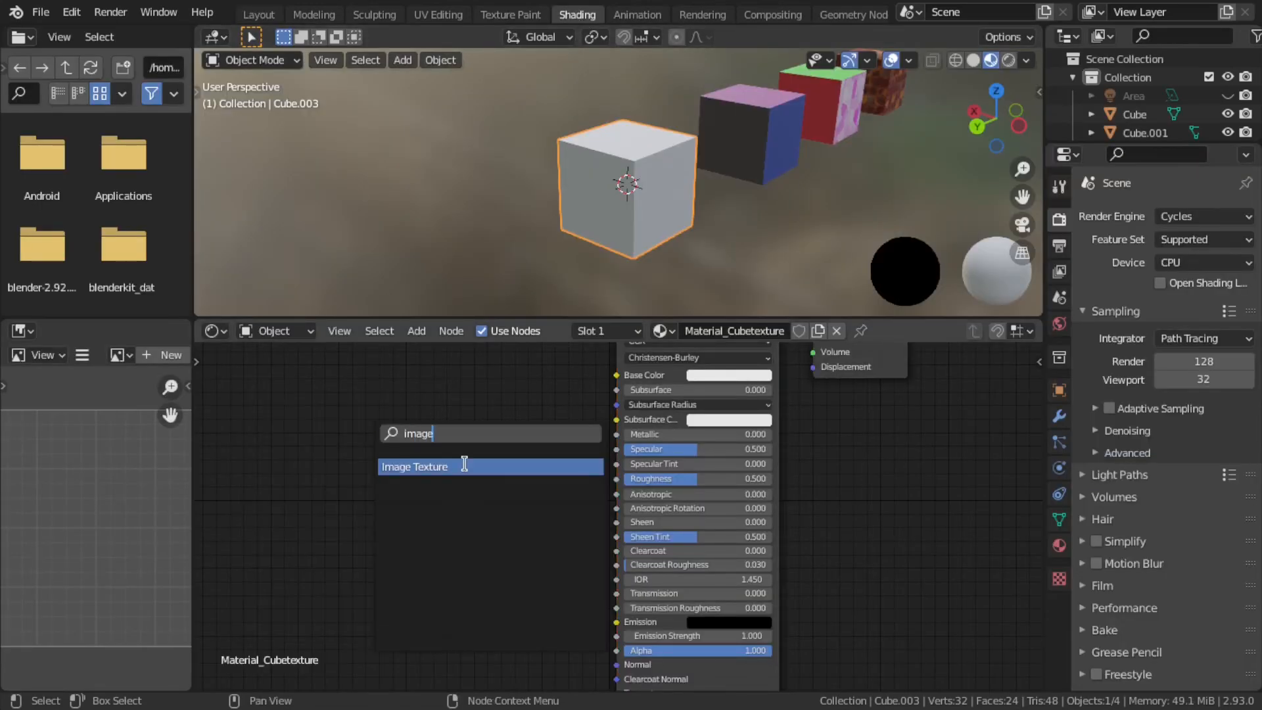
click(464, 466)
drag(491, 433, 616, 374)
click(346, 468)
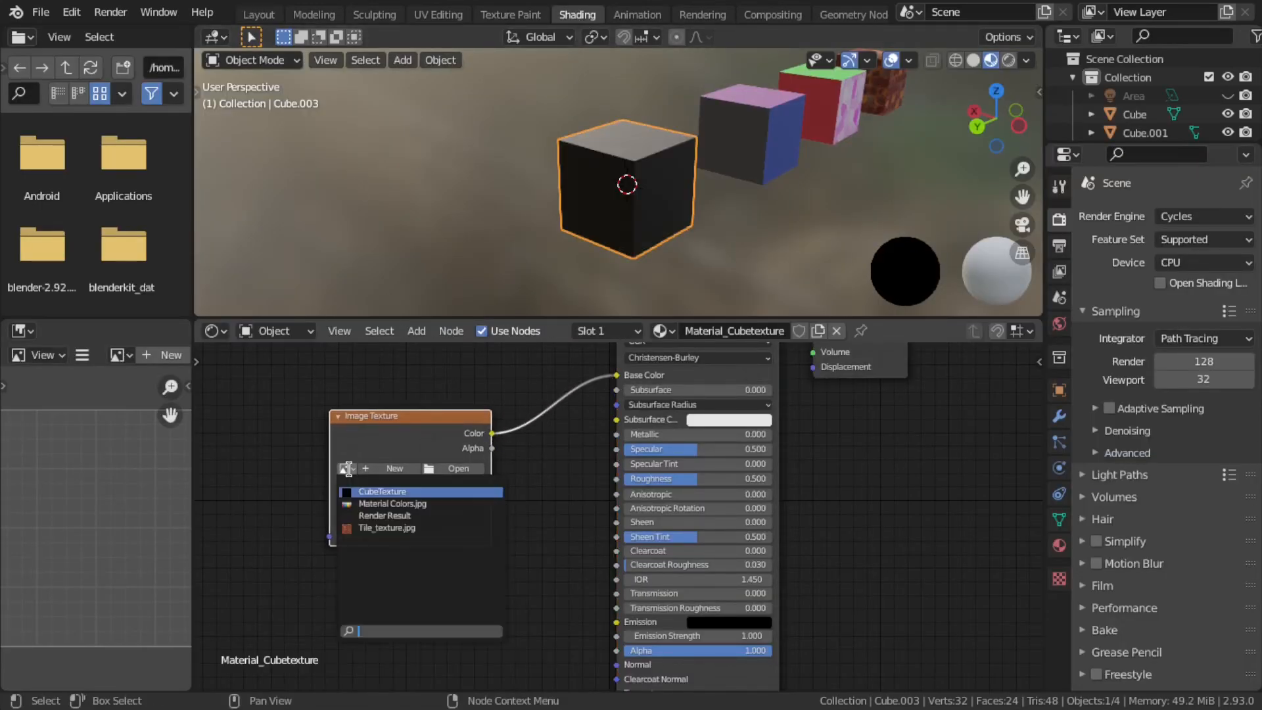
click(372, 491)
Examine the baked texture on the new cube and how its UV layout aligns with the CubeTexture image.
scroll(666, 145, up, 5)
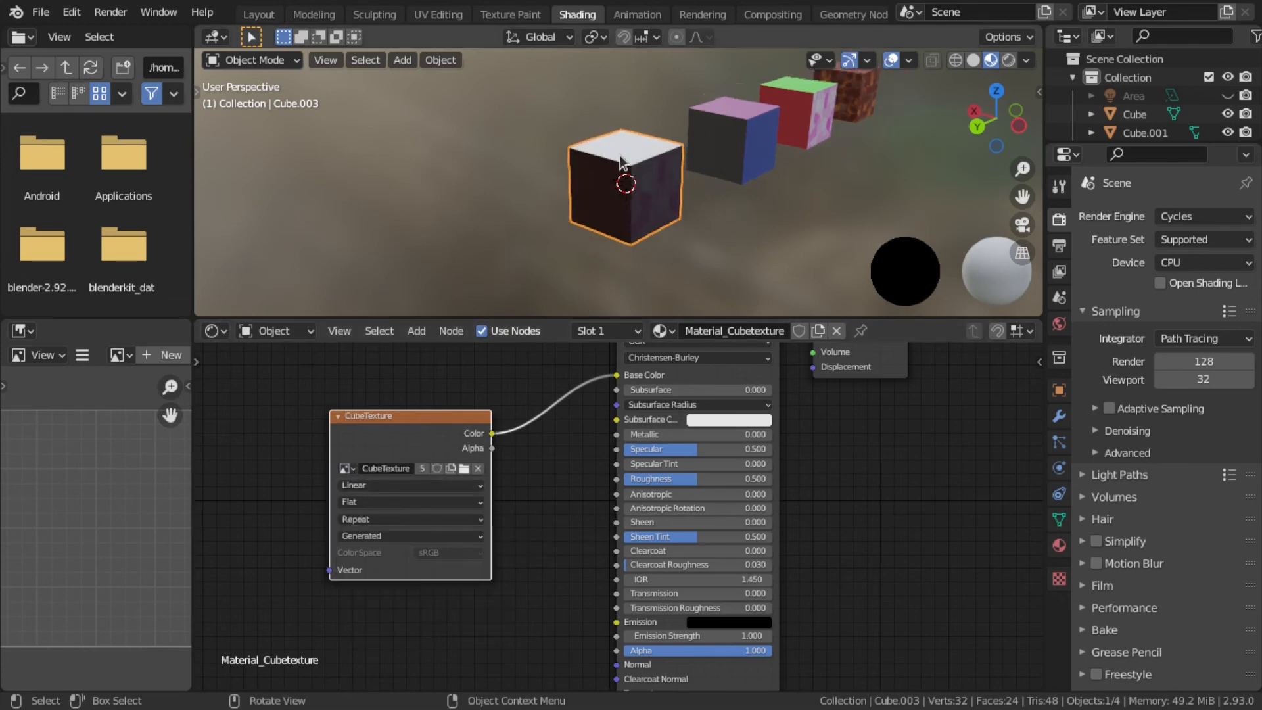
middle_drag(665, 144, 723, 177)
scroll(693, 167, down, 5)
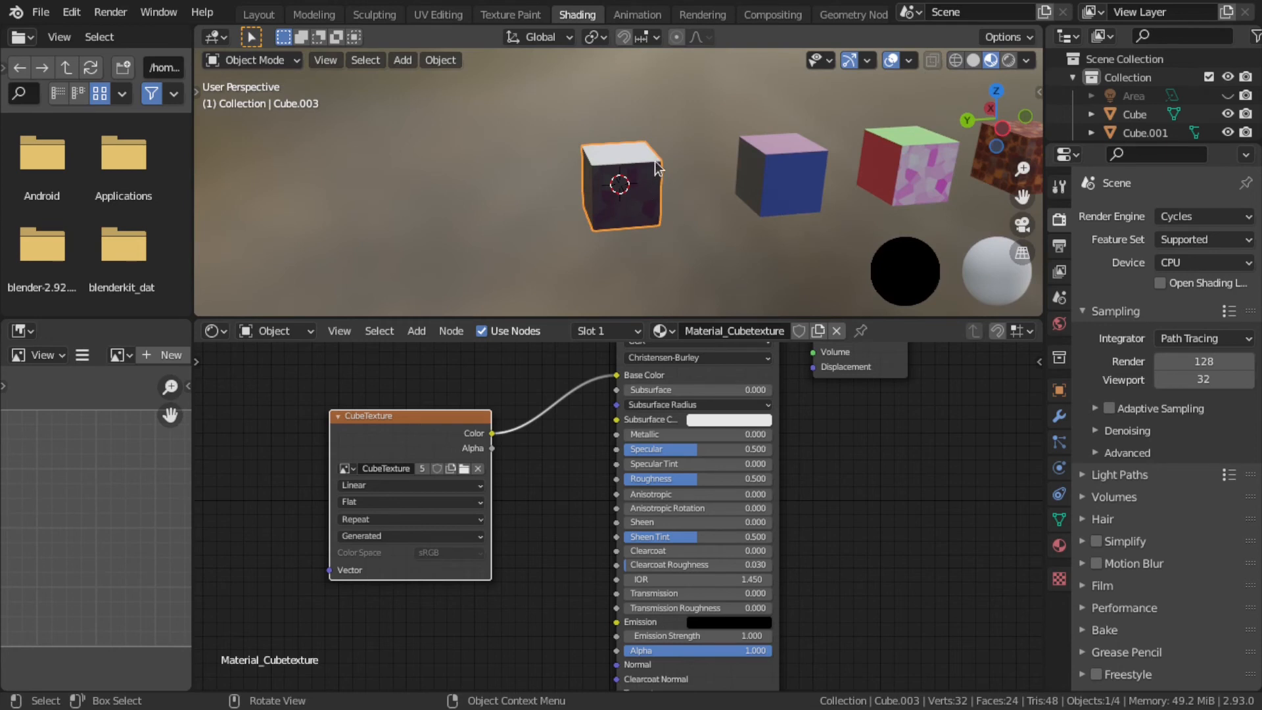
scroll(656, 166, up, 5)
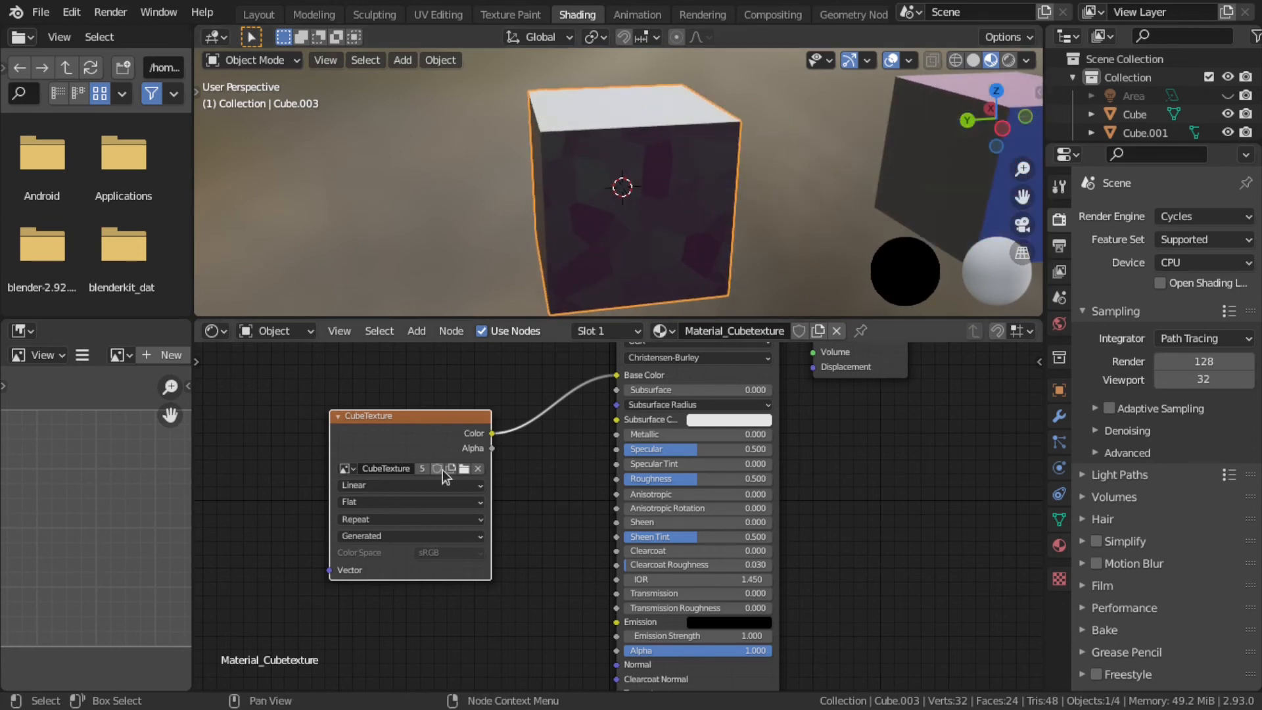
click(438, 15)
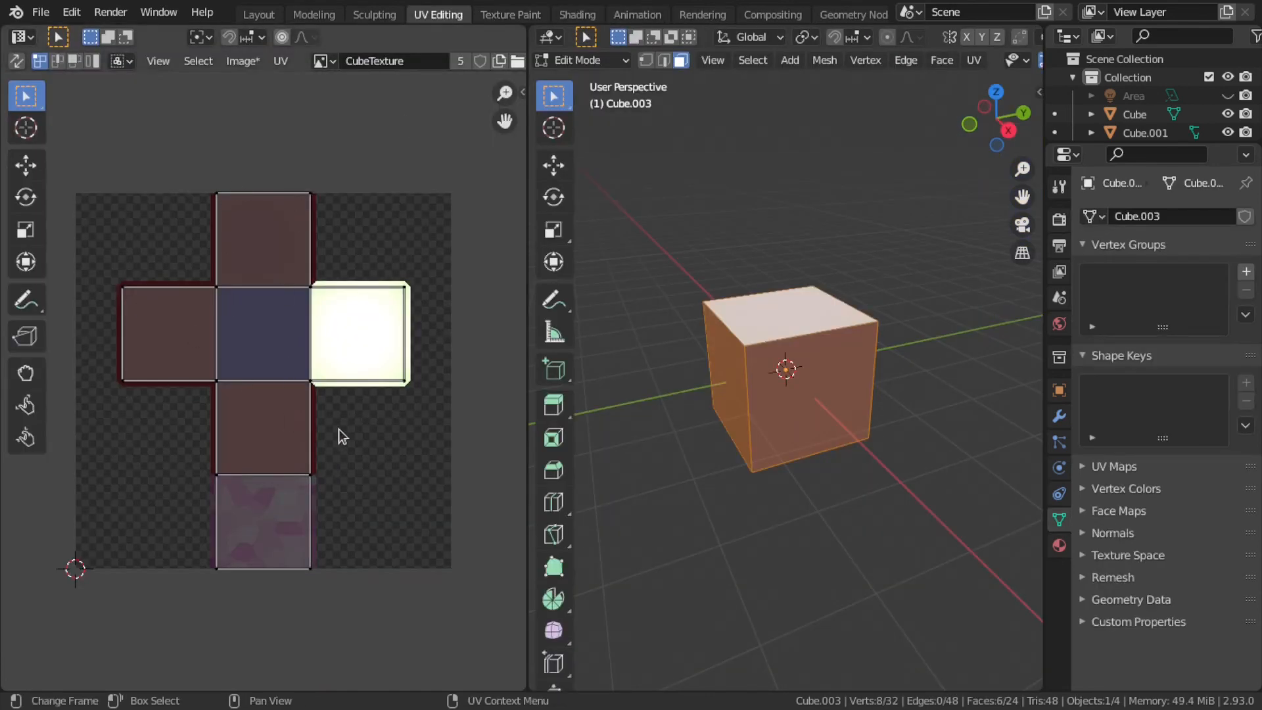
click(258, 15)
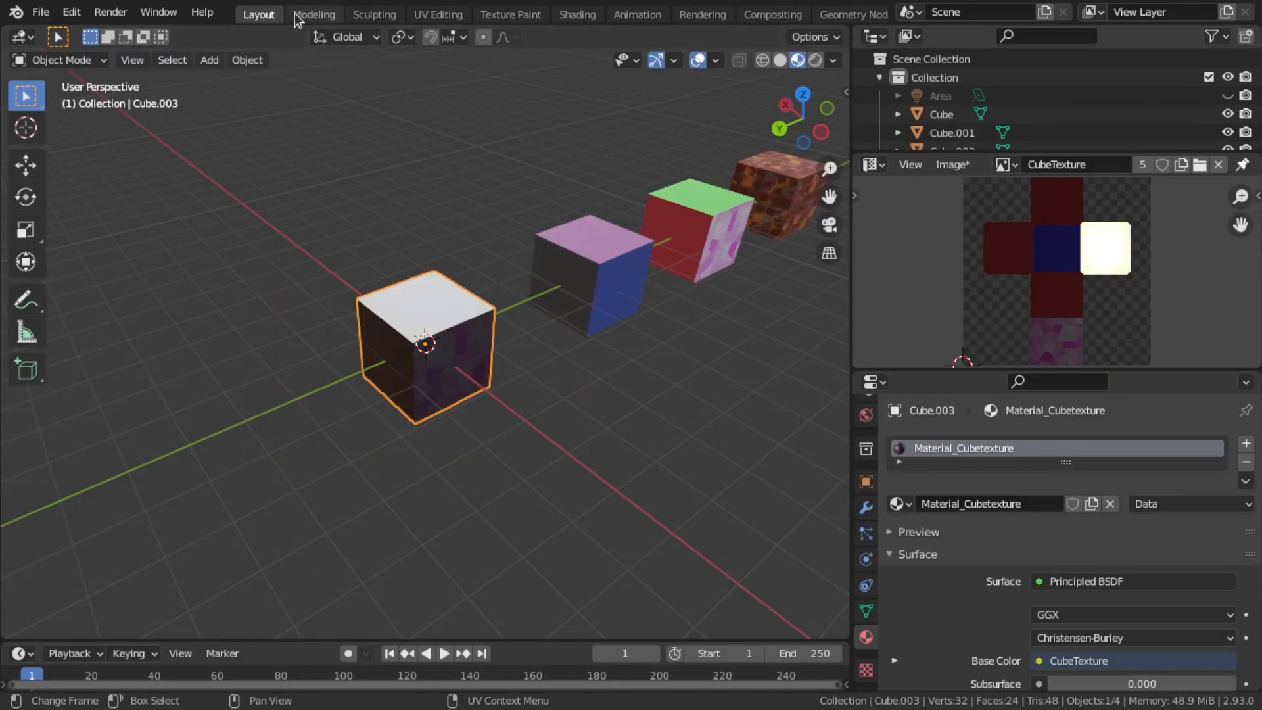
In the Texture Paint workspace, paint a green stroke on the CubeTexture image and a green border with an X on the cube's blue face.
click(511, 14)
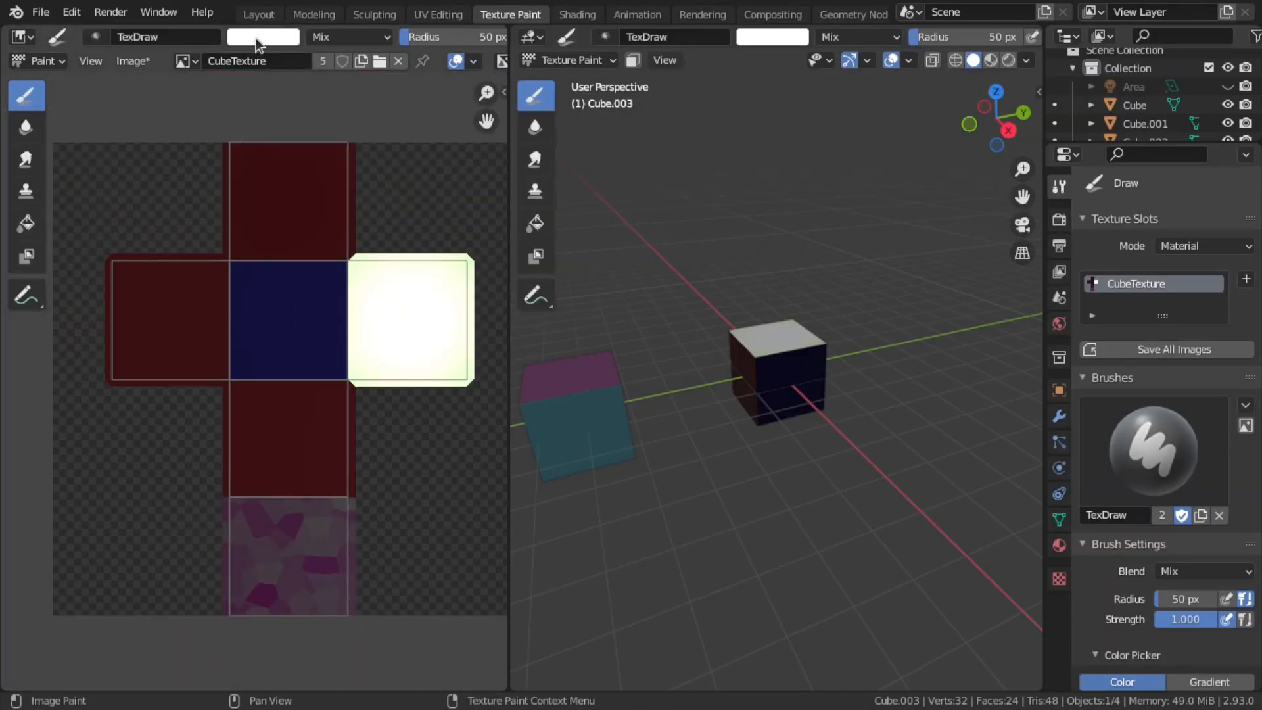
mouse_move(227, 141)
mouse_down()
mouse_move(236, 278)
mouse_move(216, 284)
mouse_up()
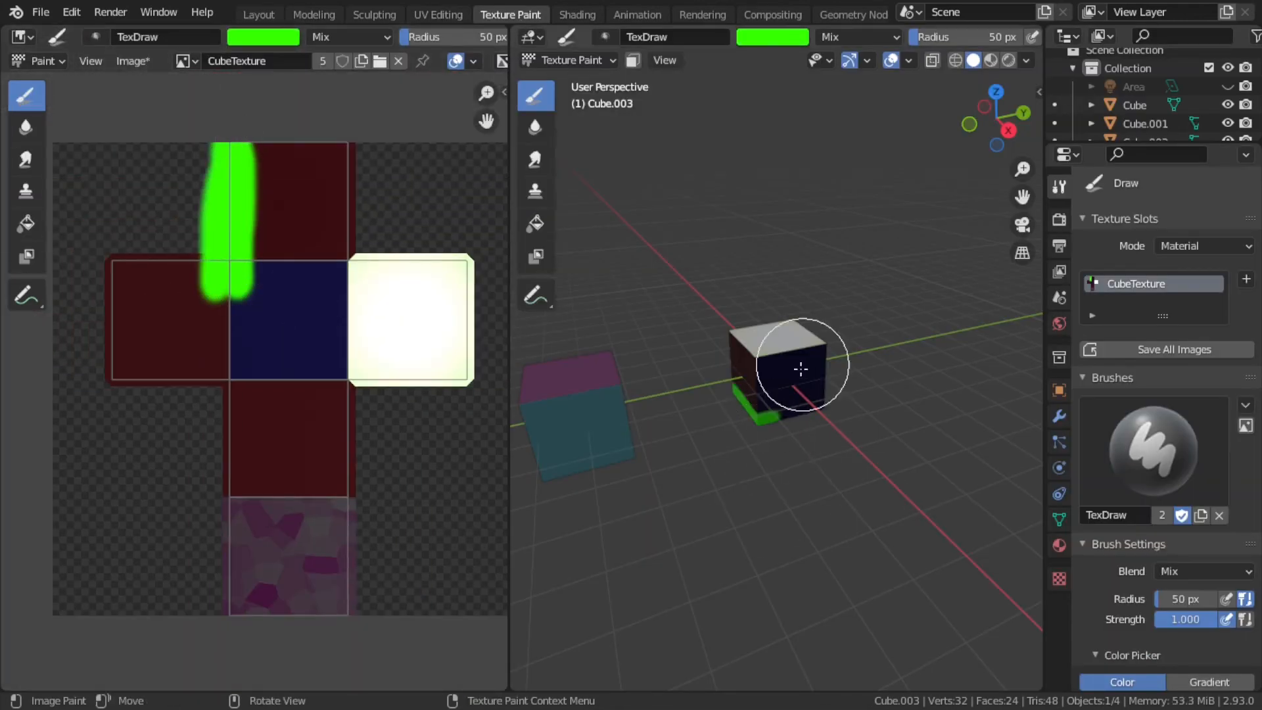
scroll(776, 368, up, 7)
click(689, 297)
drag(689, 297, 693, 302)
drag(666, 332, 695, 616)
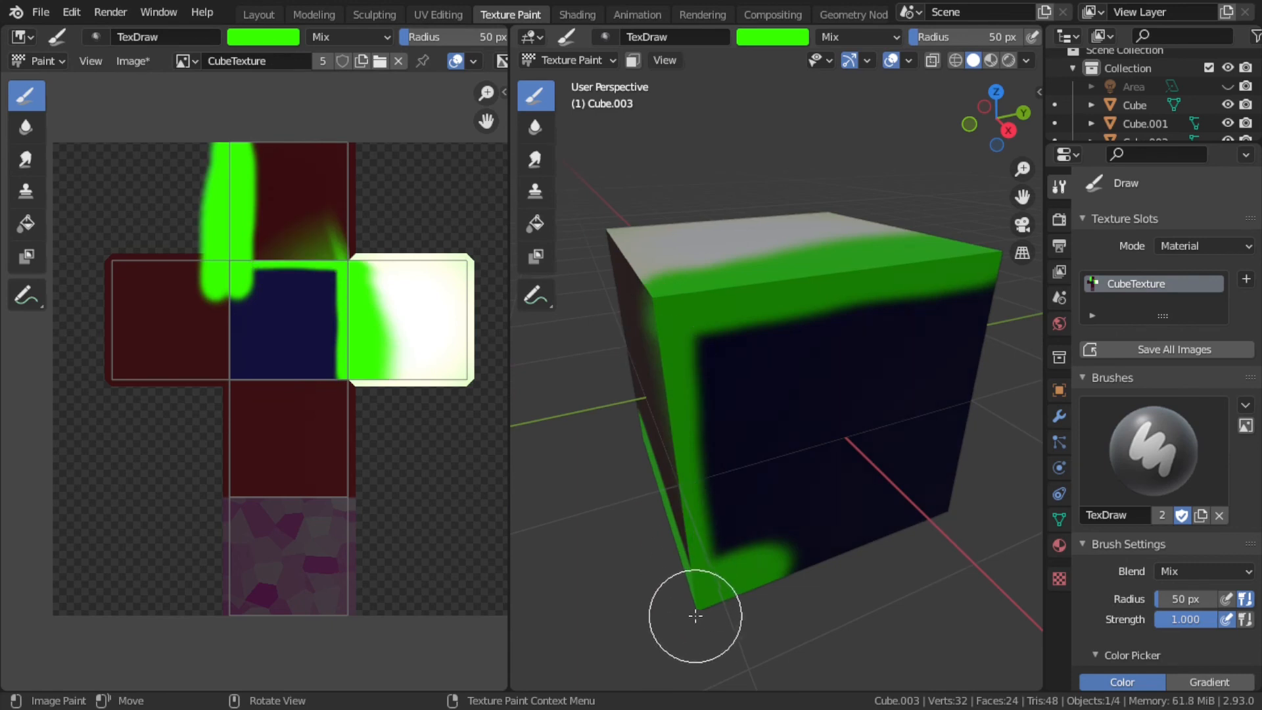
drag(782, 557, 991, 516)
drag(867, 409, 707, 552)
drag(663, 335, 933, 513)
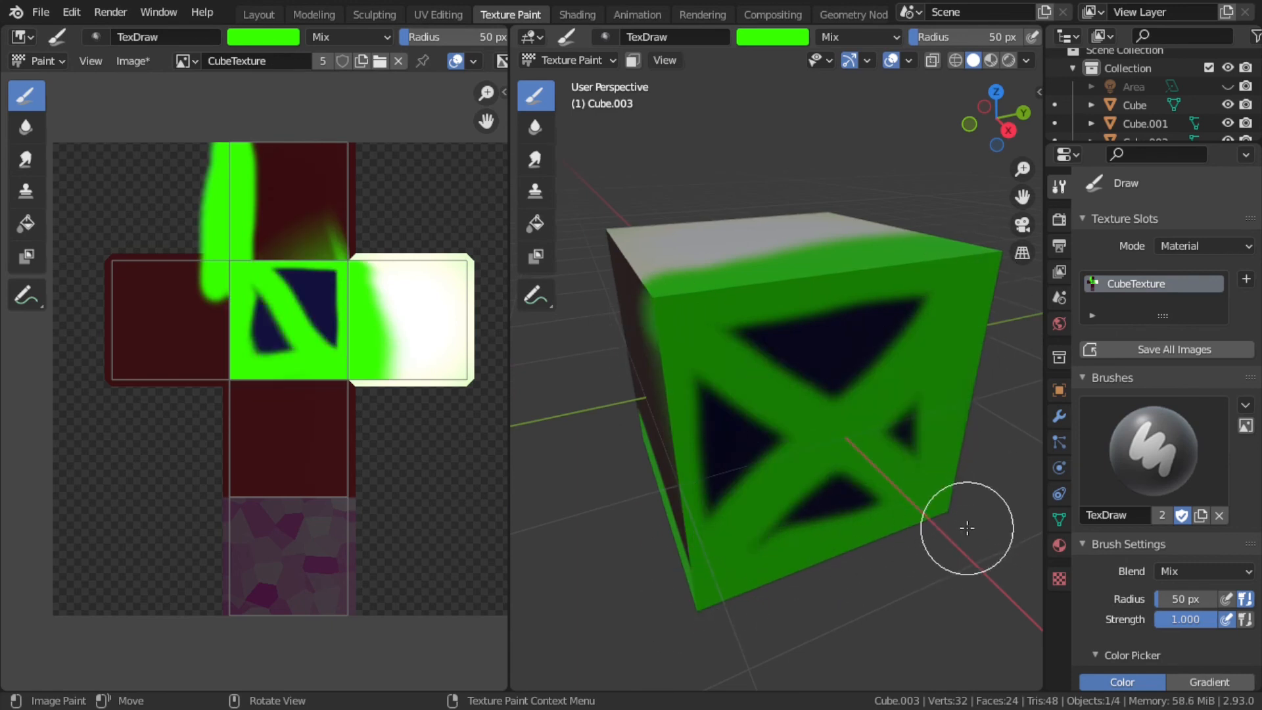
Paint a green X across the cube's top face and a green loop on the Voronoi-textured side face.
scroll(854, 454, down, 2)
middle_drag(740, 370, 644, 451)
drag(690, 343, 917, 332)
drag(744, 207, 812, 460)
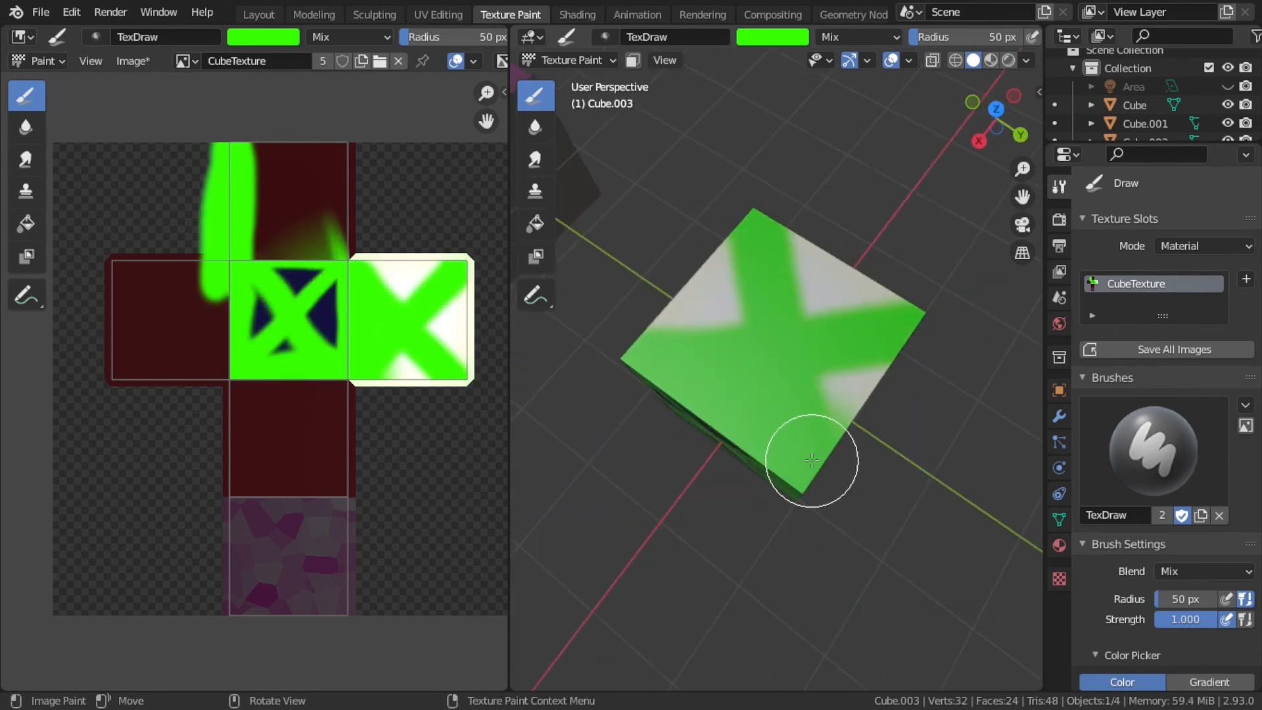
drag(643, 152, 944, 338)
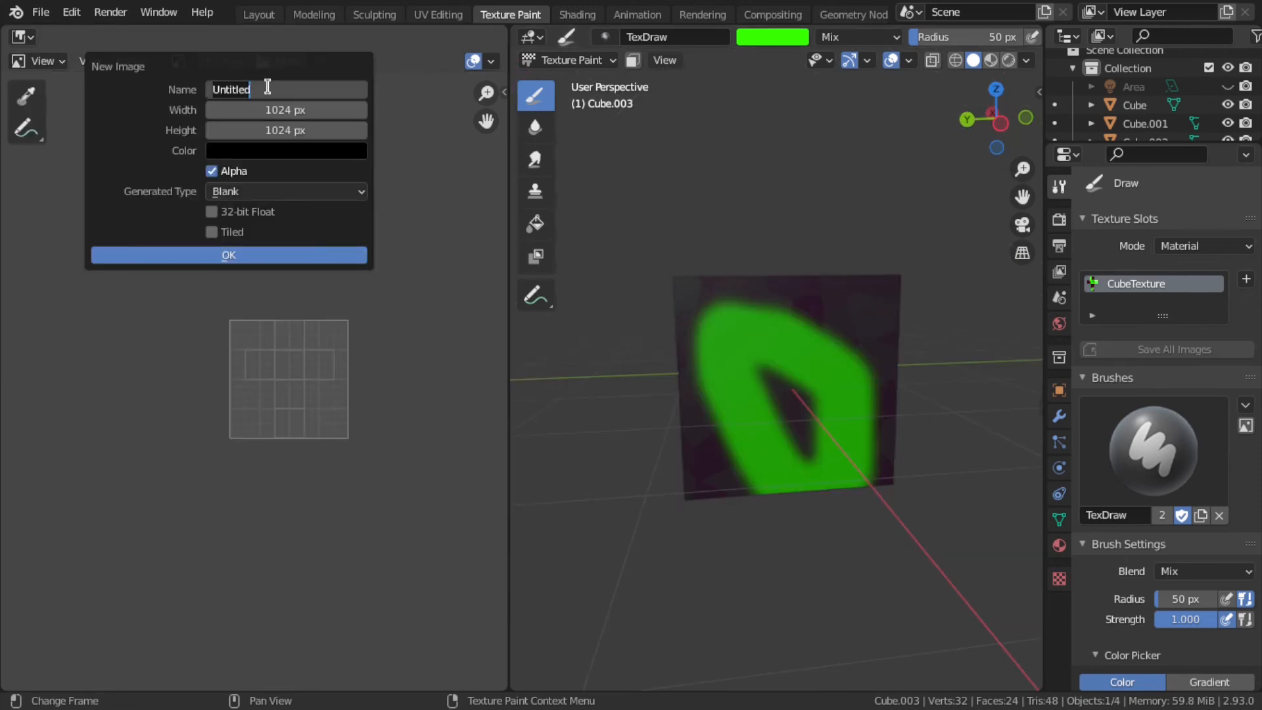
Create a blank 1024 × 1024 px image named NewTextre and assign it to the image texture node of the cube's material.
click(229, 255)
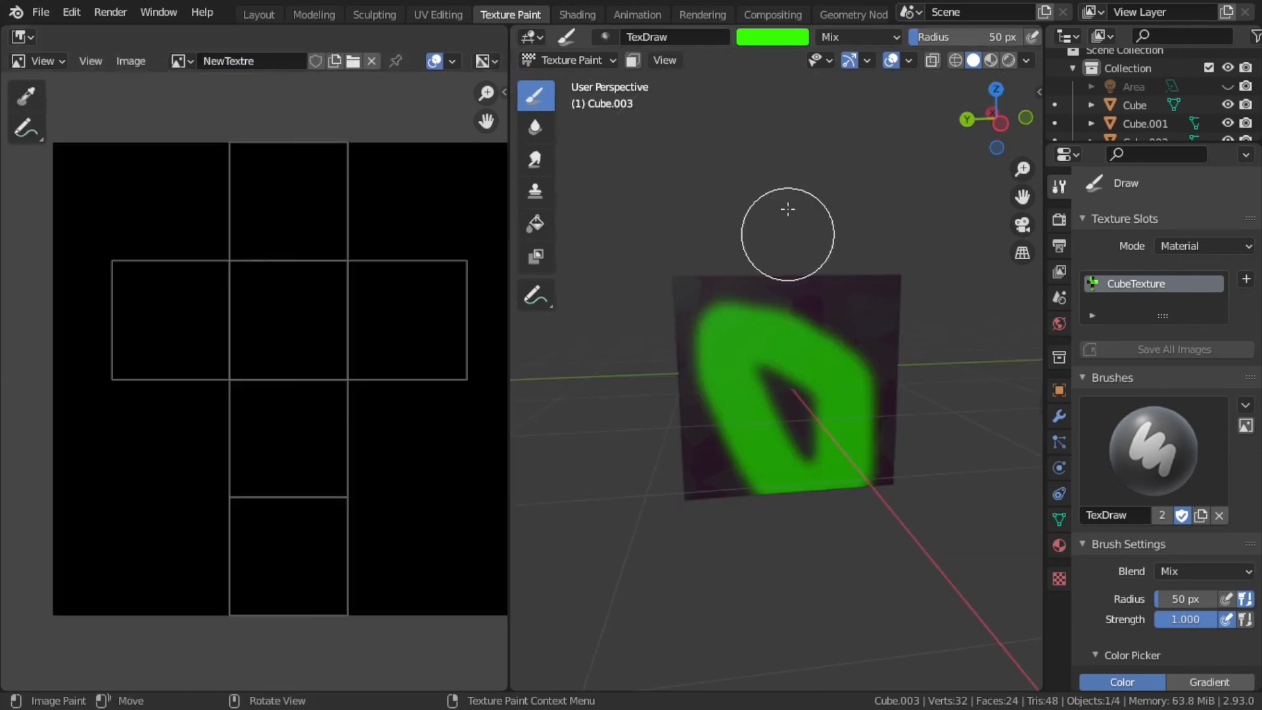
click(577, 14)
click(510, 14)
Set the brush colour to orange and paint a border around the edges of the cube's front-facing side.
click(771, 36)
click(845, 172)
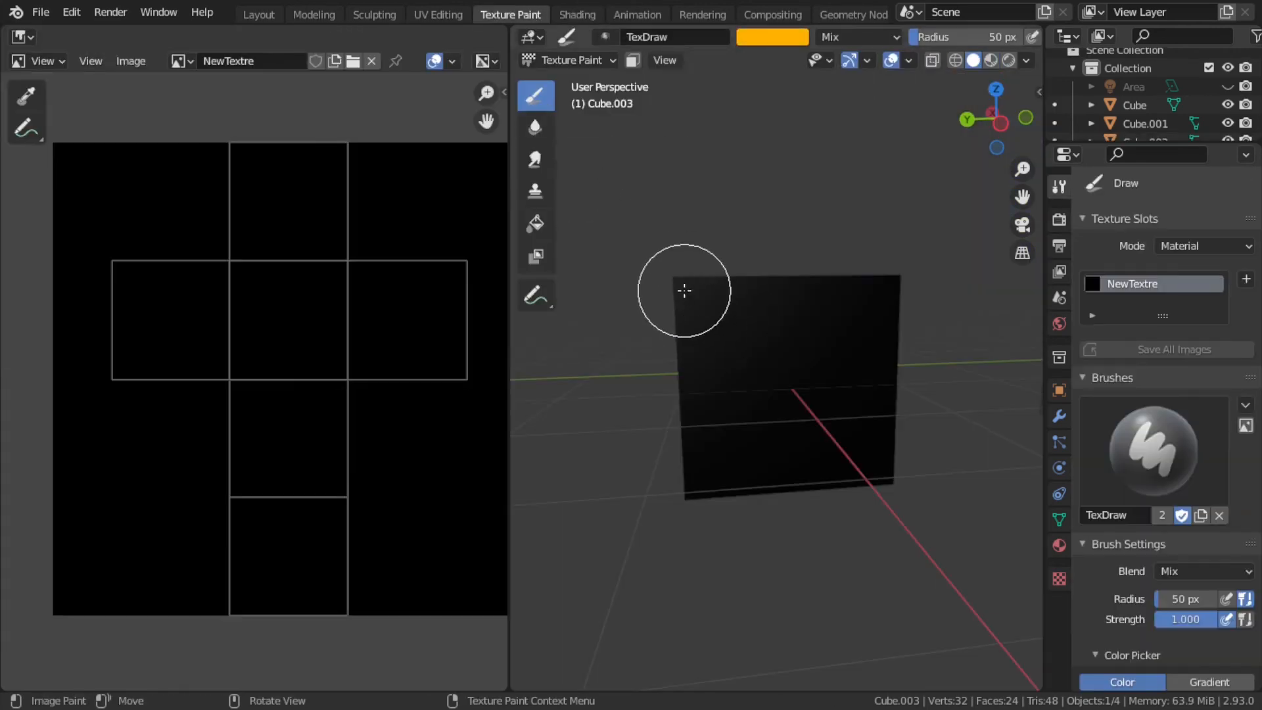
mouse_move(684, 291)
mouse_down()
mouse_move(898, 316)
mouse_move(690, 287)
mouse_up()
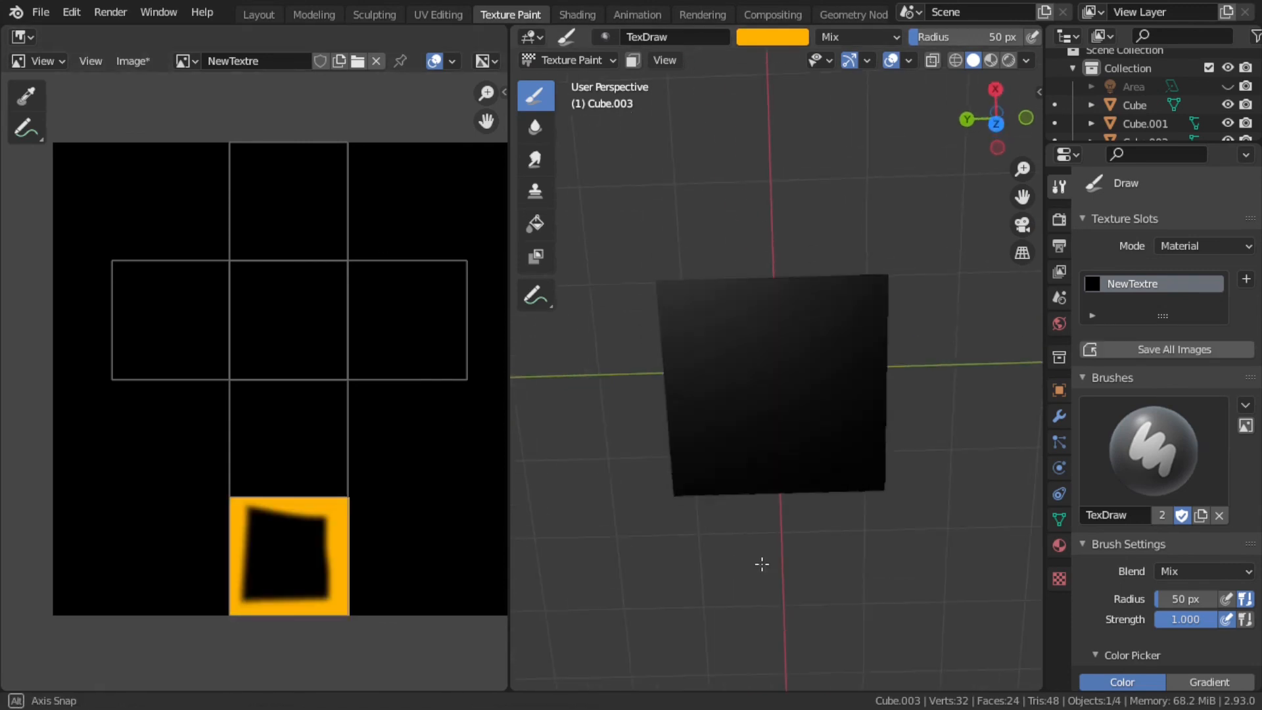
Set the brush colour to red-orange and paint a border around the edges of the blank cube face in view.
click(772, 37)
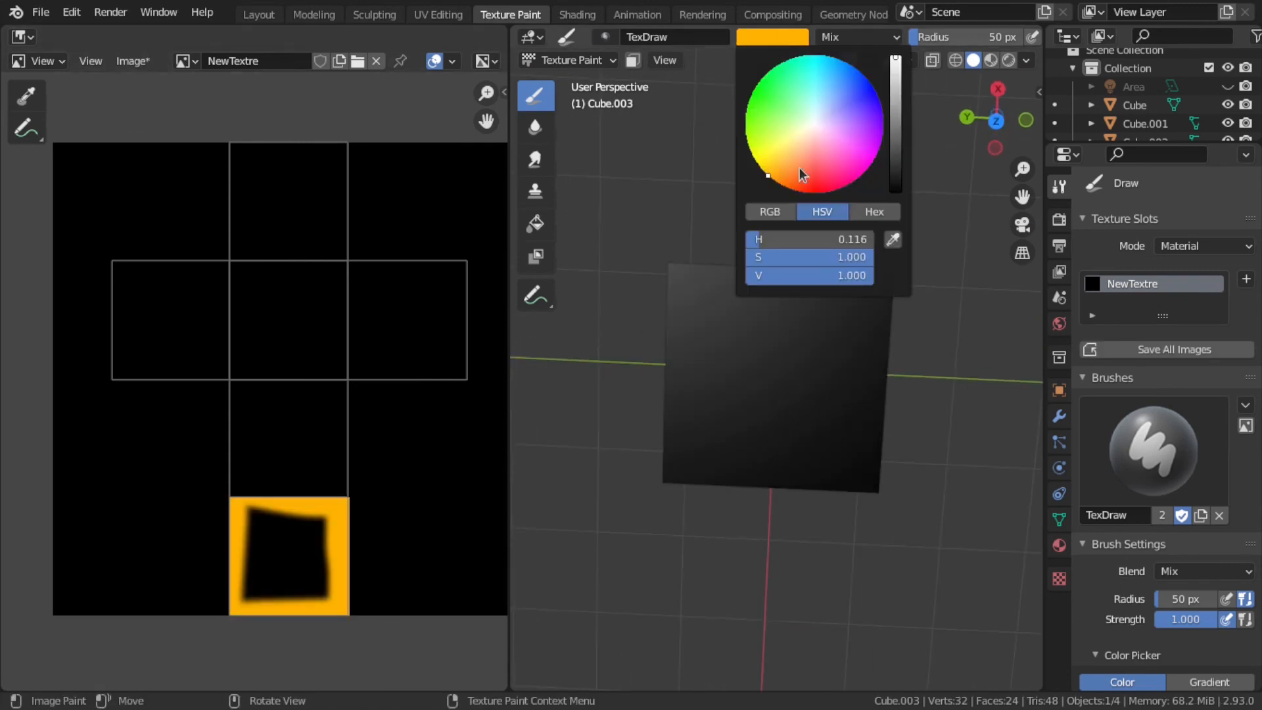
click(799, 169)
mouse_move(684, 276)
mouse_down()
mouse_move(889, 513)
mouse_move(890, 282)
mouse_move(870, 481)
mouse_up()
Set the brush colour to pink and paint a large X across the face with the red-orange border.
click(778, 39)
click(766, 150)
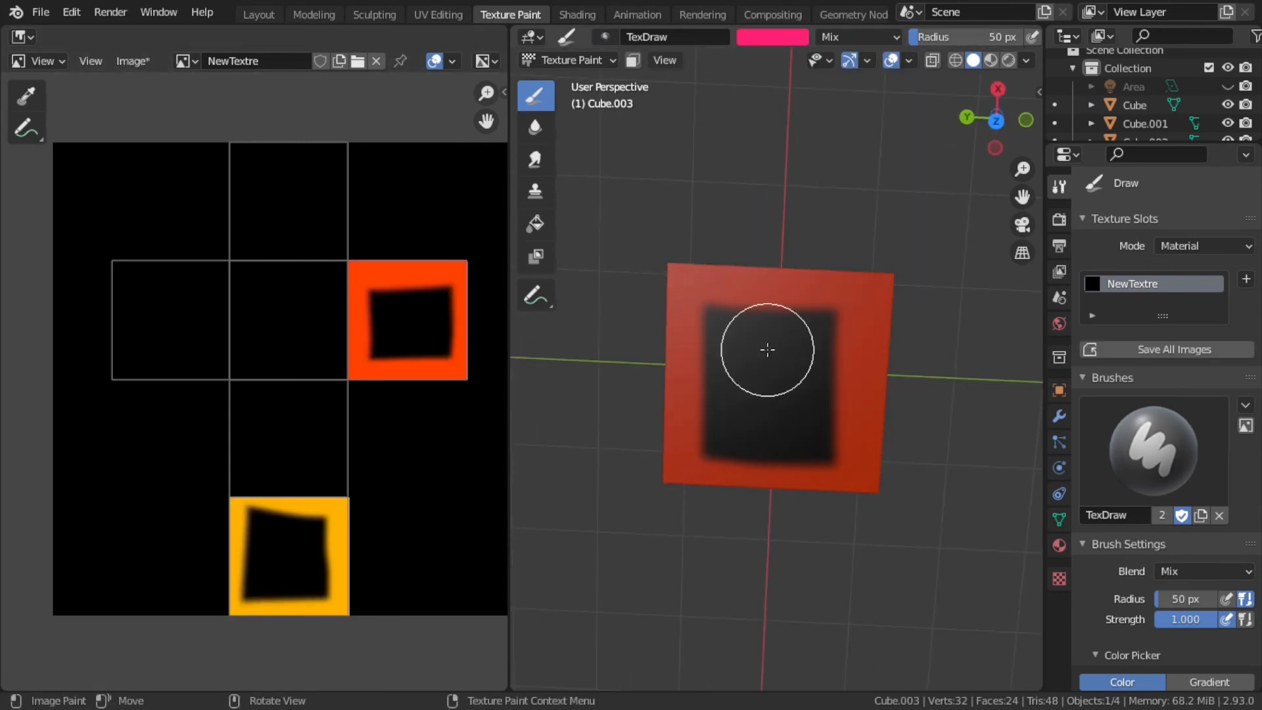
drag(832, 303, 717, 475)
drag(695, 289, 876, 484)
Paint thick crossing pink strokes over the neighbouring black faces of the cube.
middle_drag(834, 429, 809, 565)
mouse_move(735, 279)
mouse_down()
mouse_move(798, 421)
mouse_move(877, 335)
mouse_up()
middle_drag(855, 368, 815, 500)
mouse_move(690, 282)
mouse_down()
mouse_move(845, 321)
mouse_move(910, 322)
mouse_up()
drag(815, 253, 713, 427)
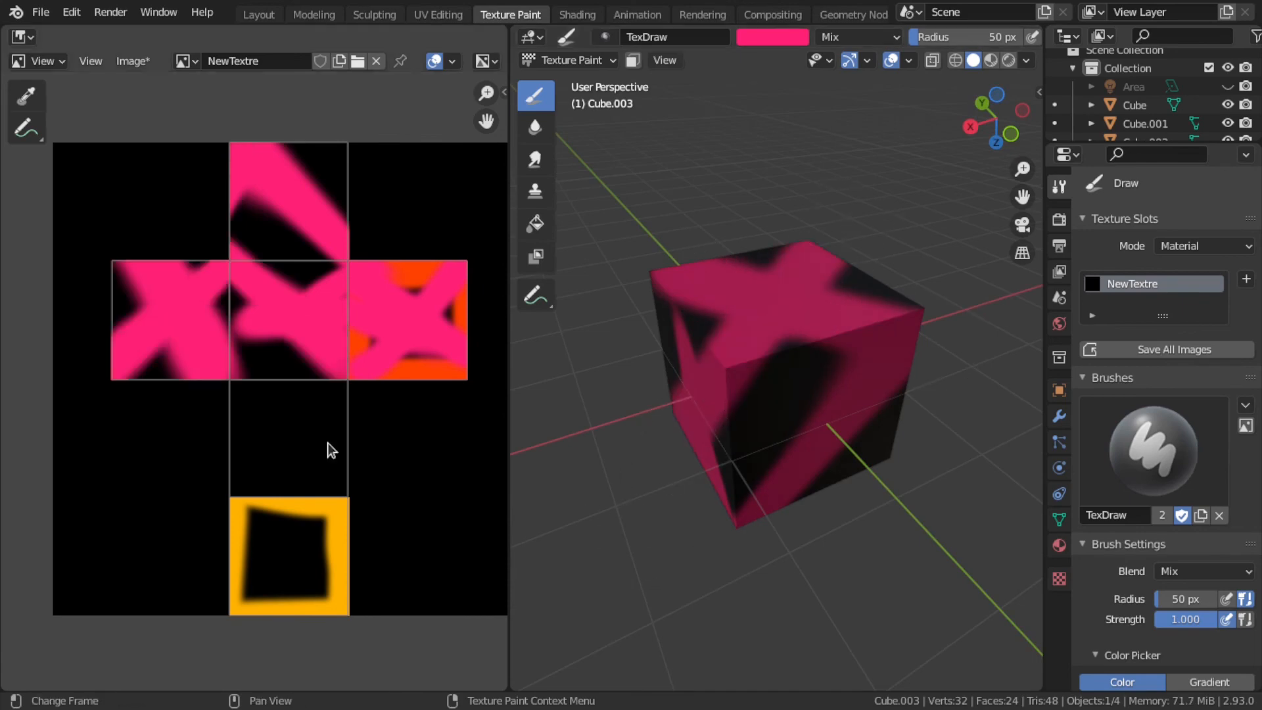
Save the painted NewTextre image to disk.
click(142, 62)
click(154, 197)
key(Return)
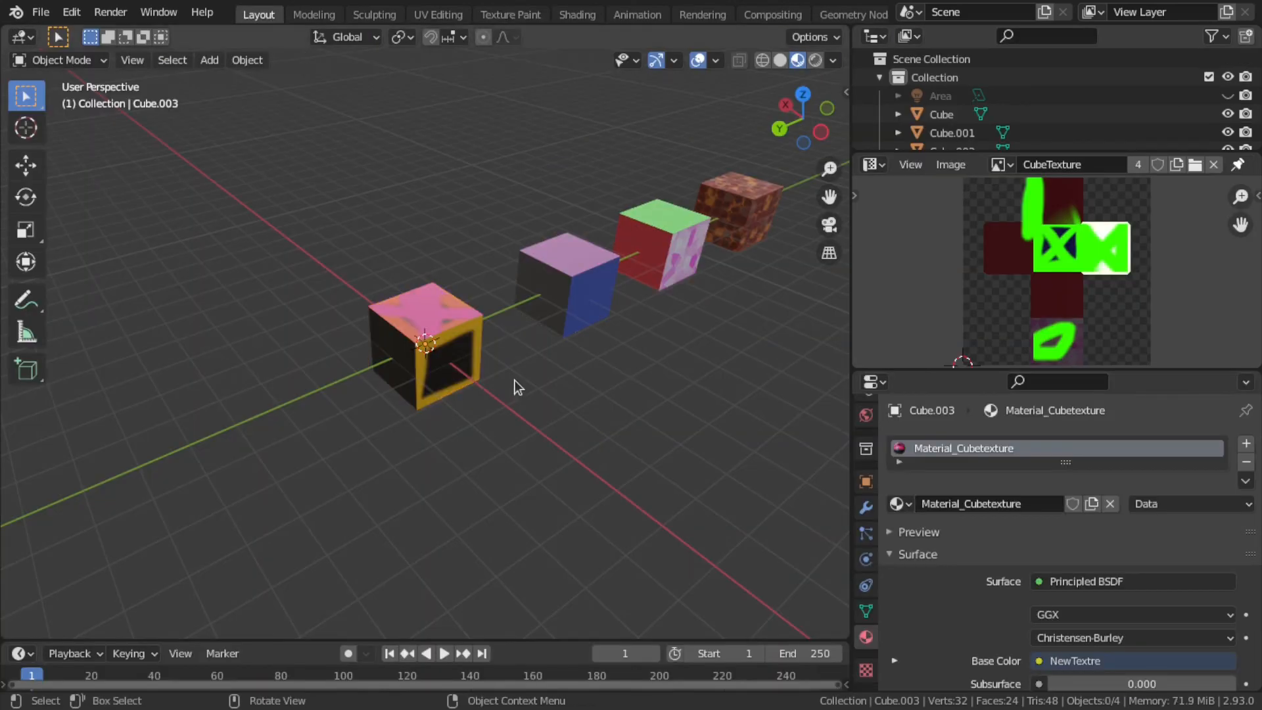
Select the flat-coloured cube Cube.001 in the Layout workspace and display Material Colors.jpg in the image editor.
middle_drag(377, 187, 625, 335)
click(625, 336)
click(1001, 165)
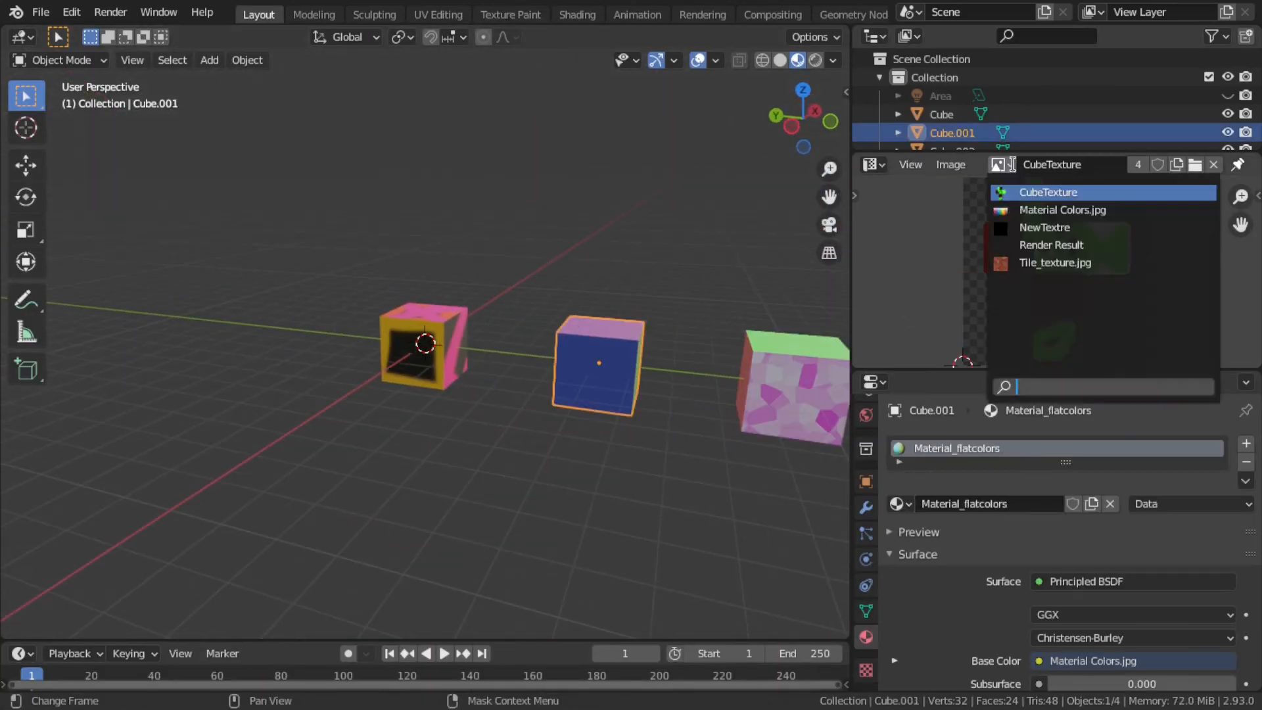
click(1026, 209)
scroll(1022, 226, up, 1)
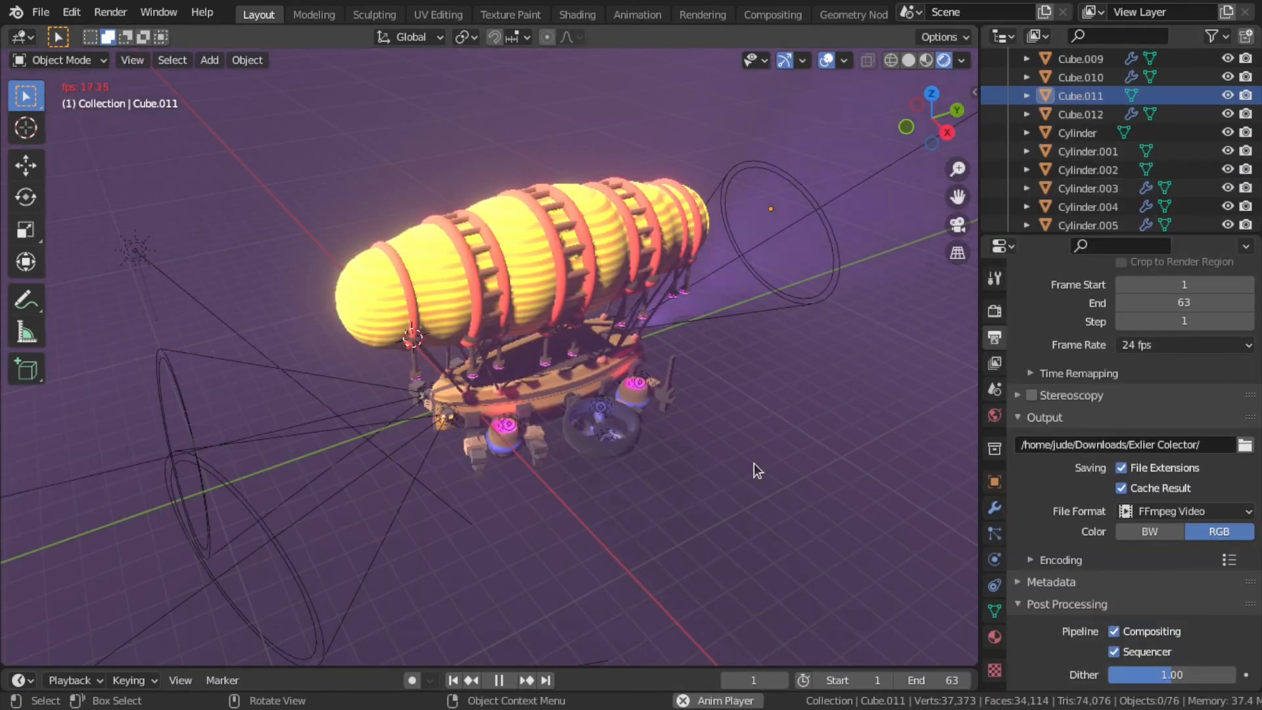
Hide the Cube.011 object surrounding the airship and play the scene's animation.
key(space)
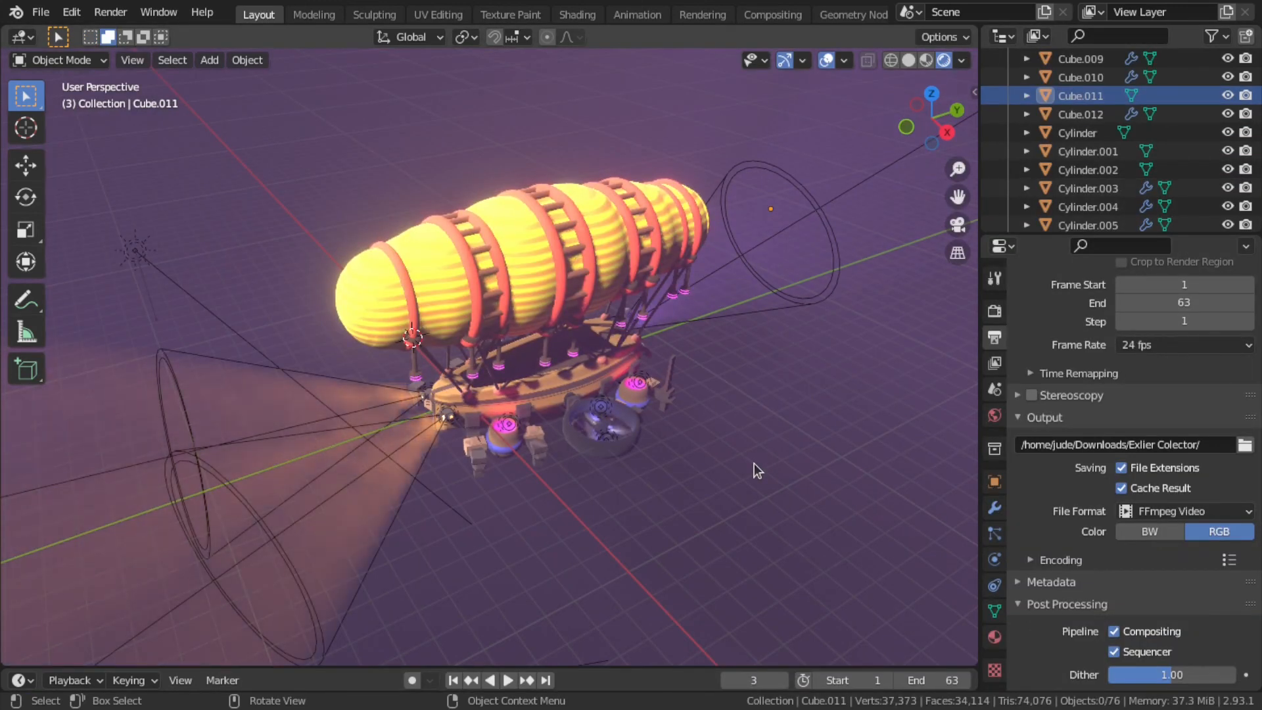
middle_drag(744, 464, 401, 564)
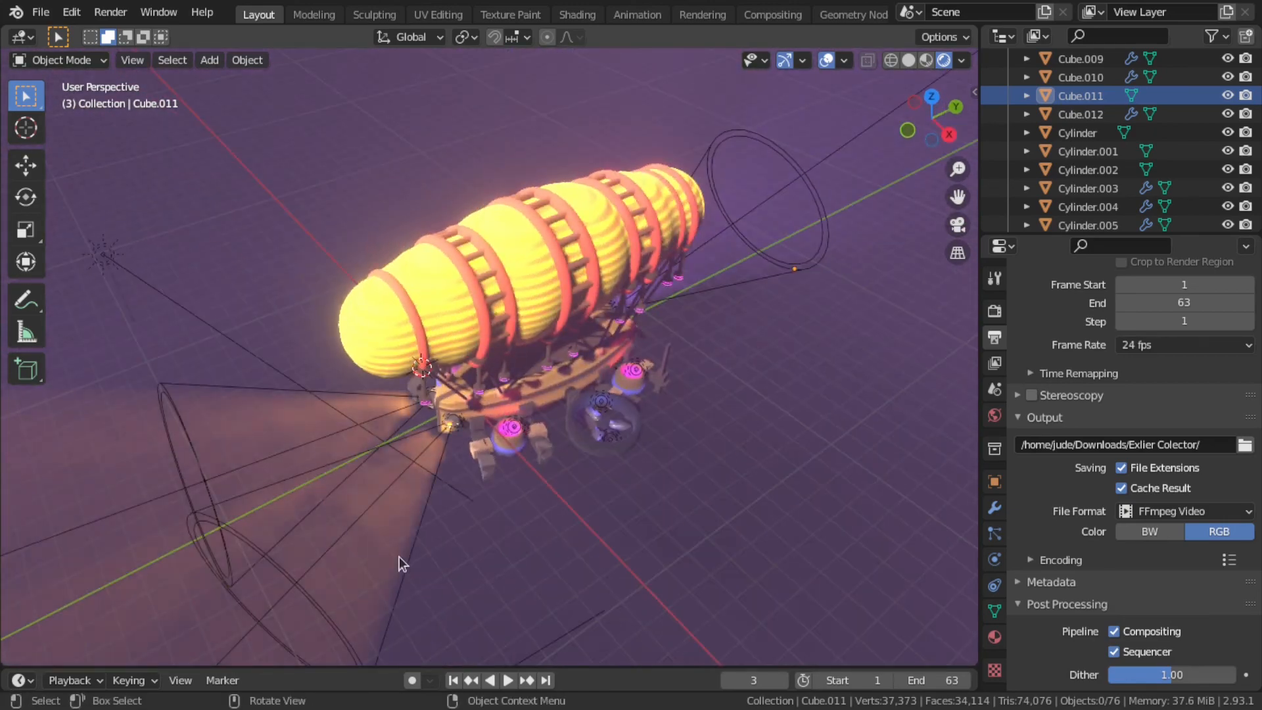
click(1227, 95)
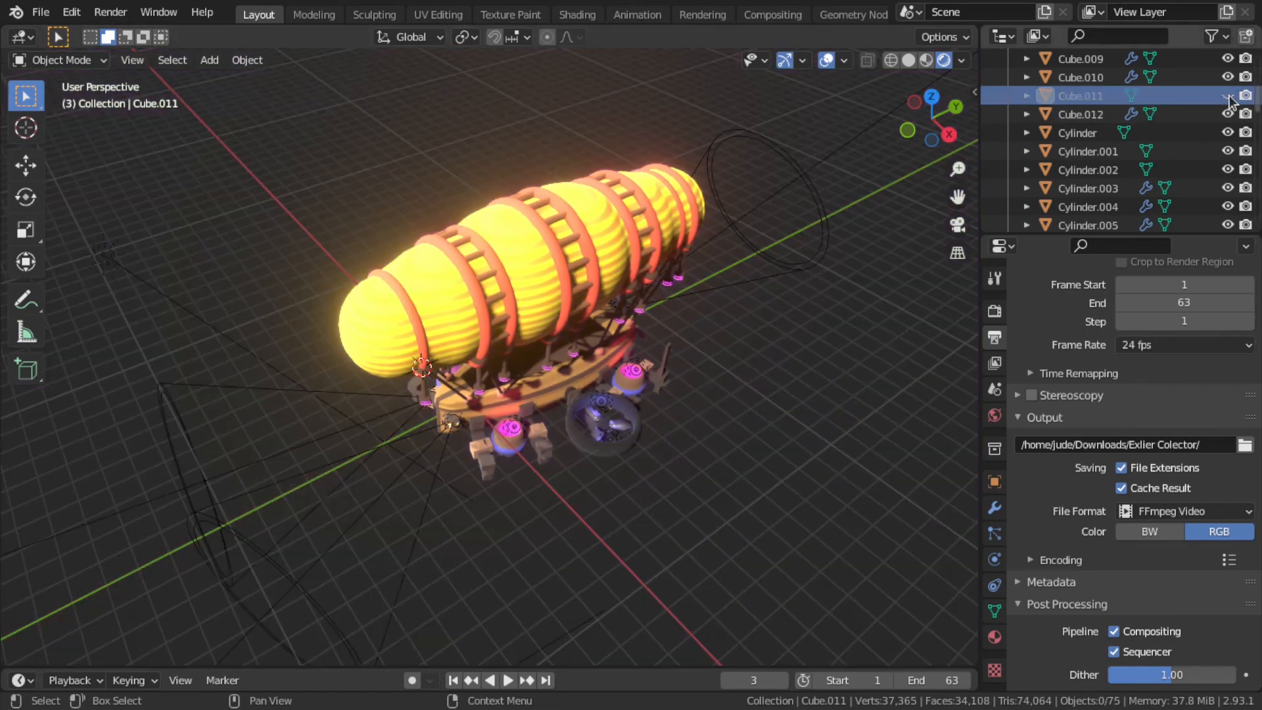
middle_drag(659, 430, 564, 444)
key(space)
middle_drag(520, 513, 659, 481)
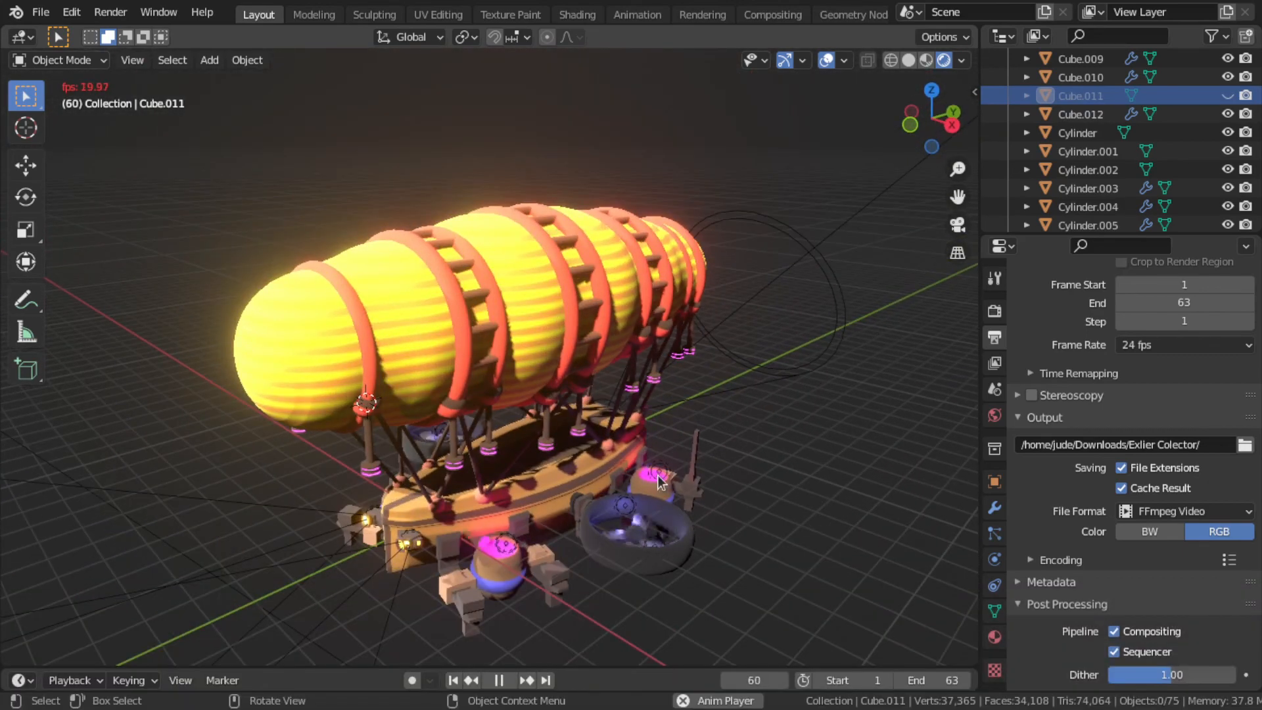
Examine the material slots of the airship's support rod, the hull and the front engine pod.
click(551, 453)
click(994, 636)
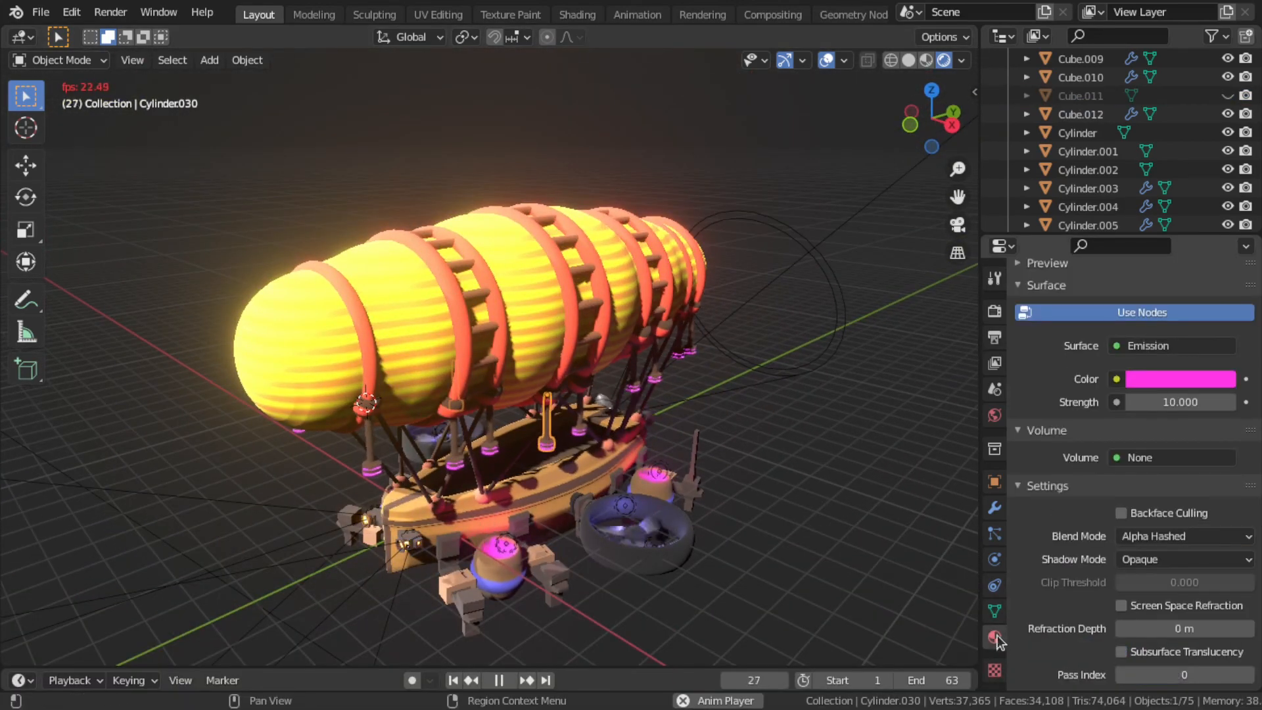
scroll(1048, 409, up, 5)
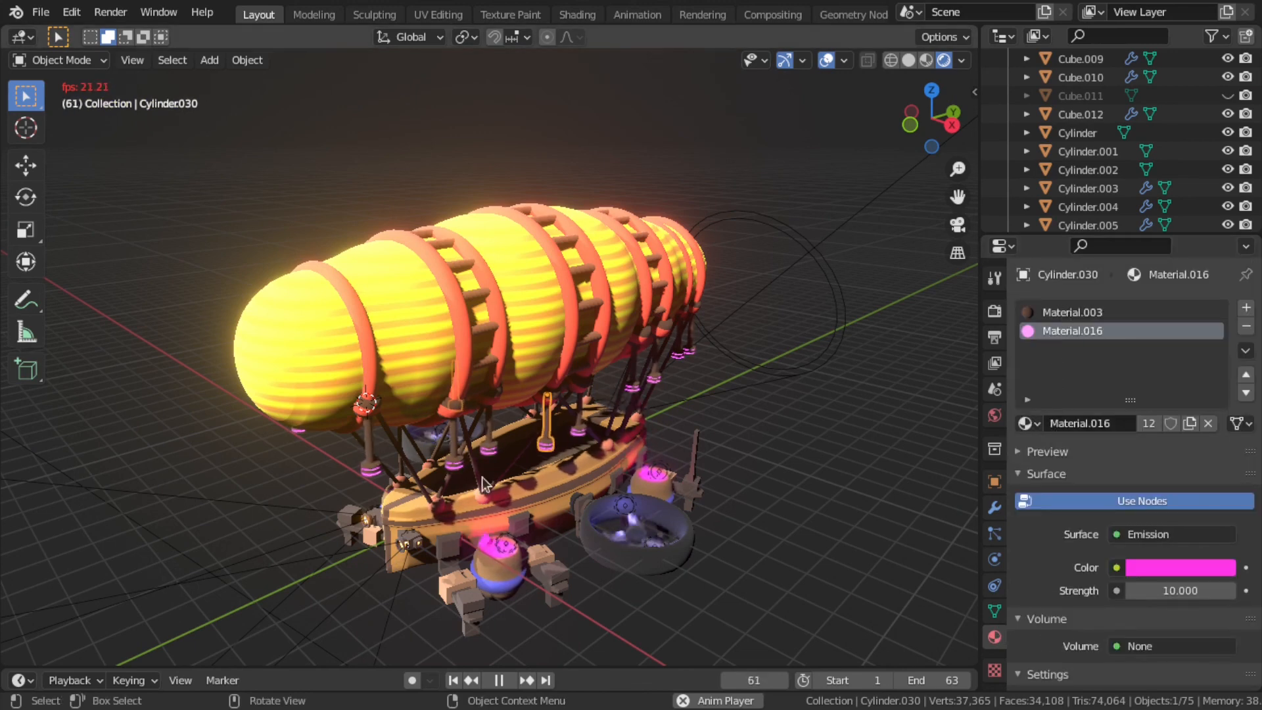
click(549, 502)
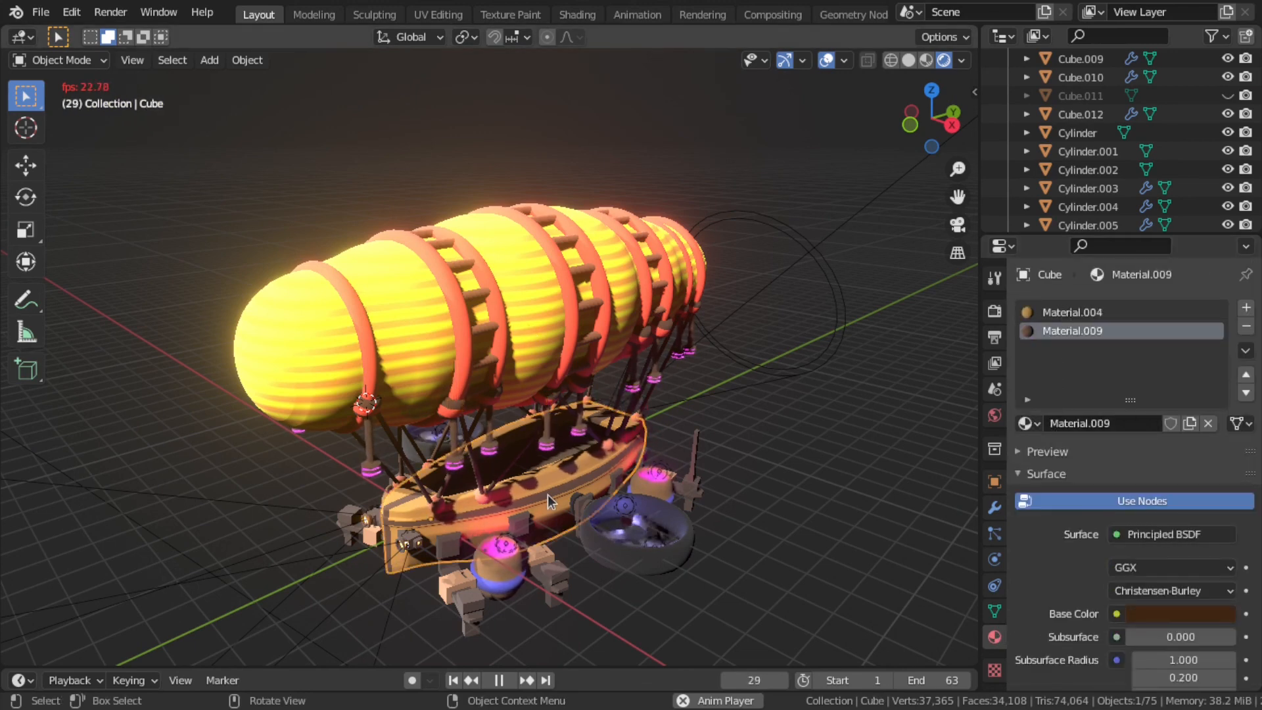
click(498, 565)
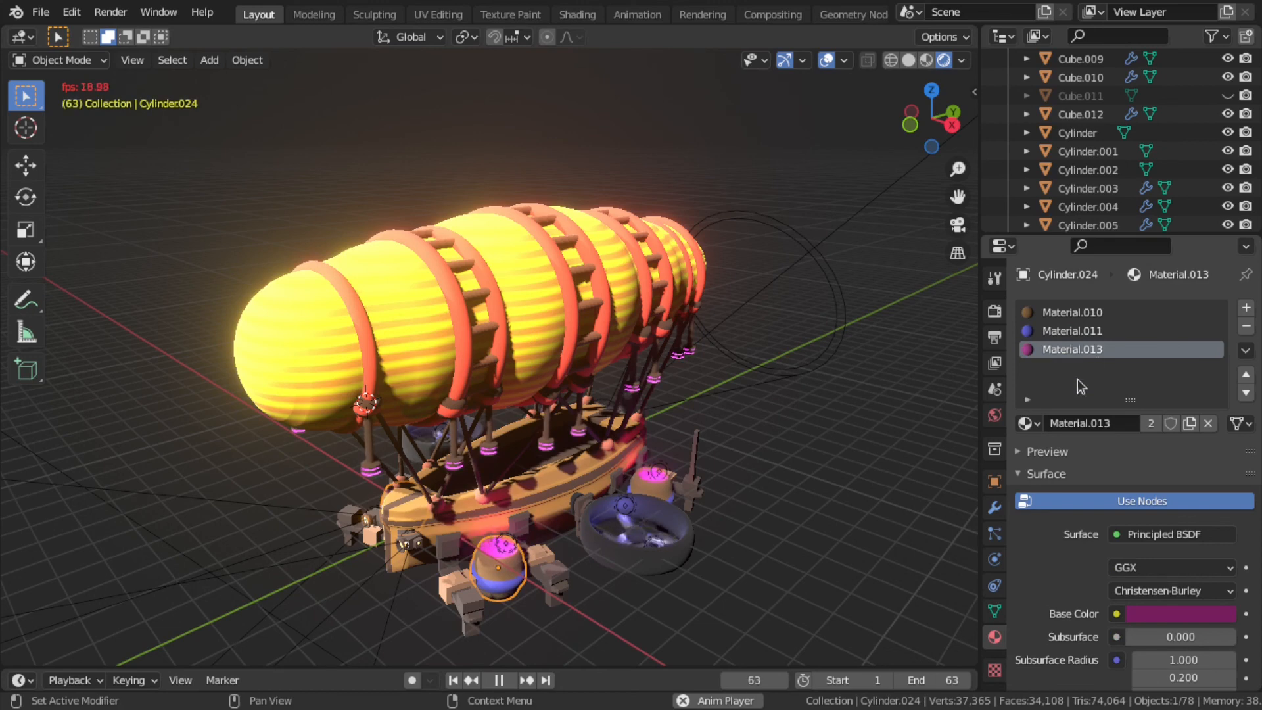
Examine the shader nodes of the support rod's emission material and the balloon's red bands in the Shading workspace.
click(546, 424)
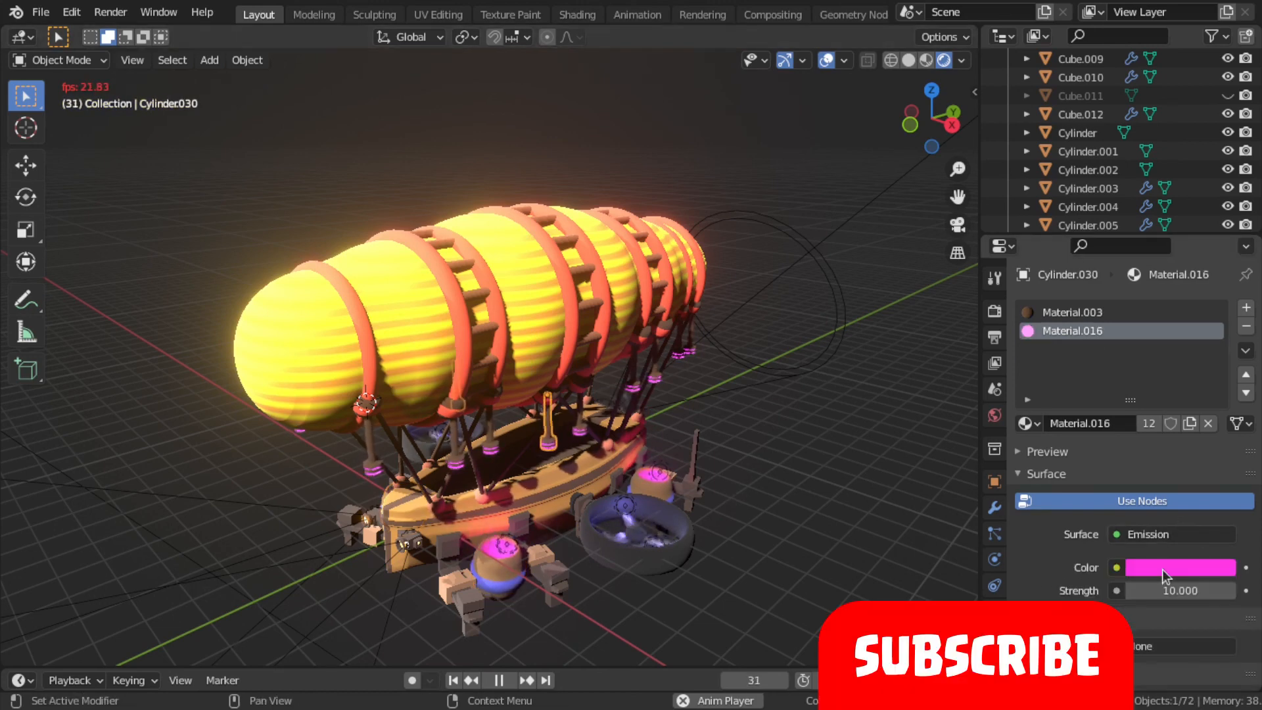
click(577, 14)
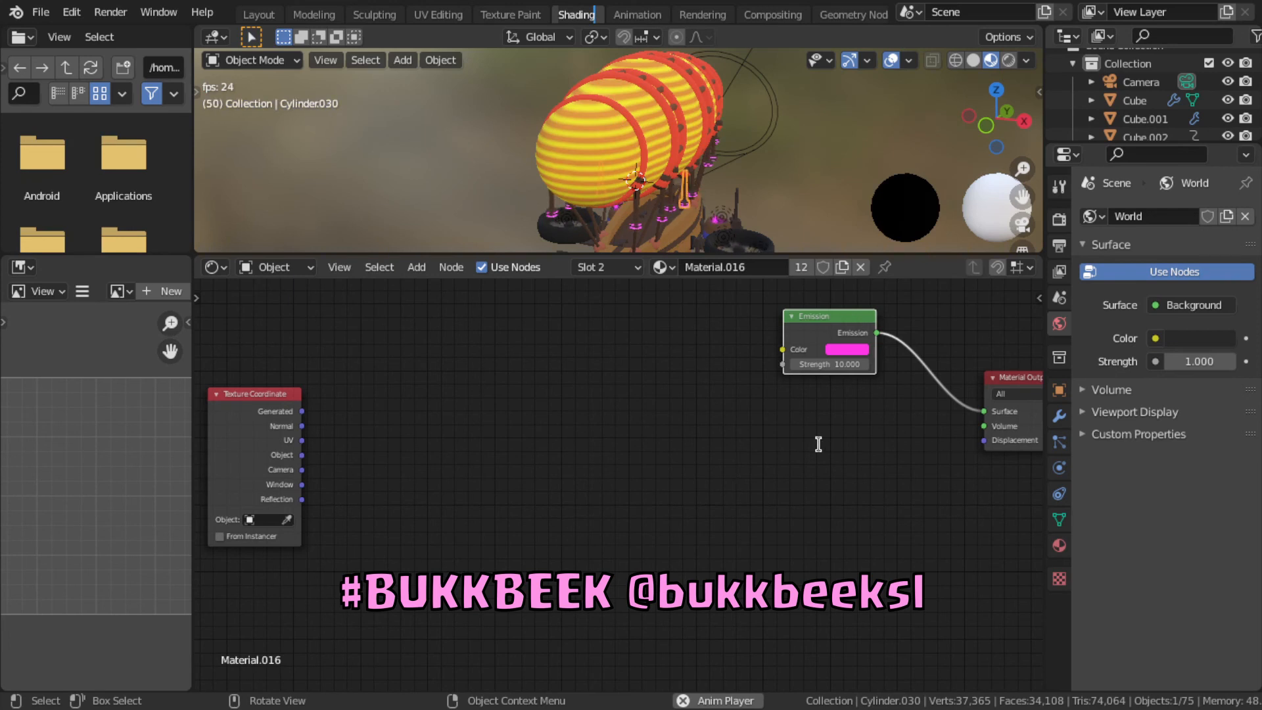
click(602, 176)
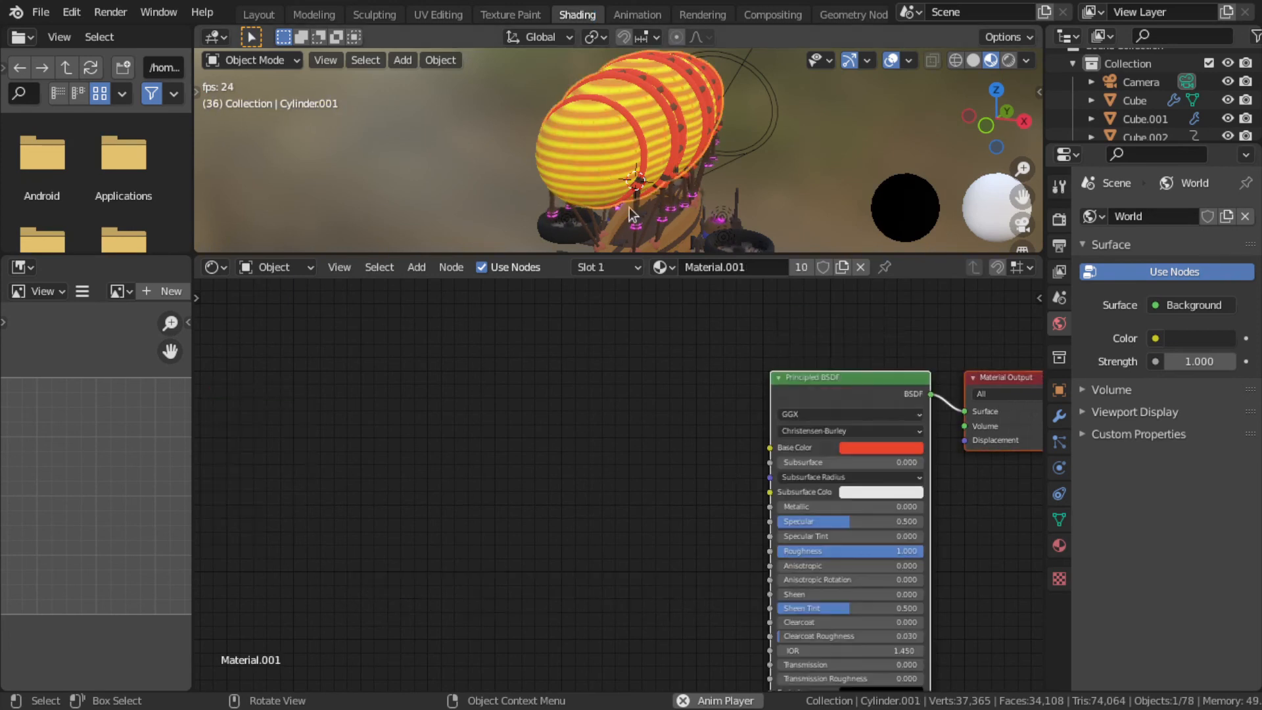